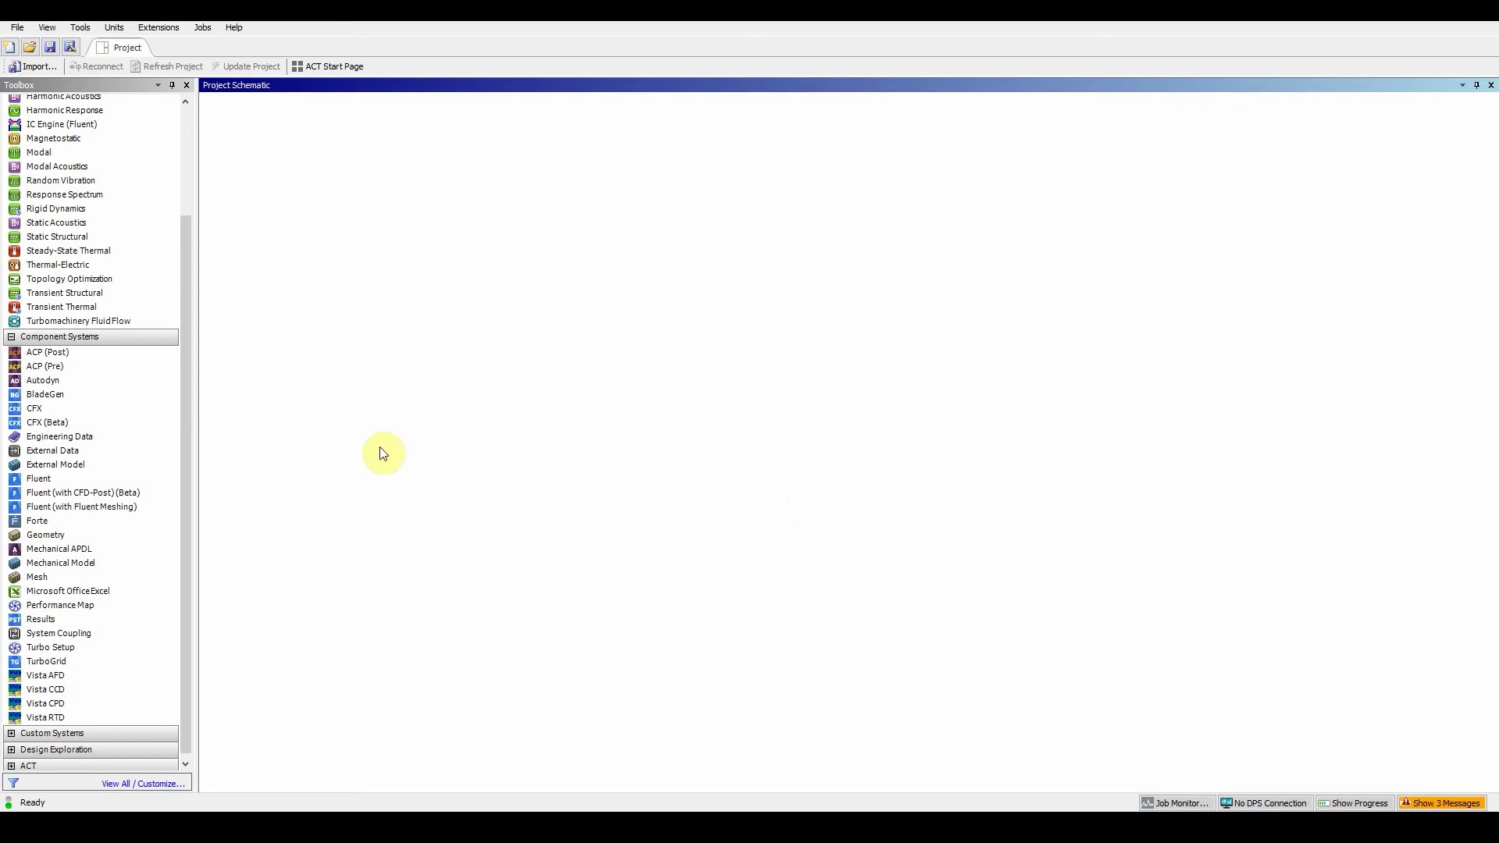
# Add a standalone Mesh system to the project schematic and import the ANSYS 2019 R3 exhaust file as its geometry.
pyautogui.click(49, 578)
pyautogui.moveTo(49, 578); pyautogui.dragTo(313, 194)
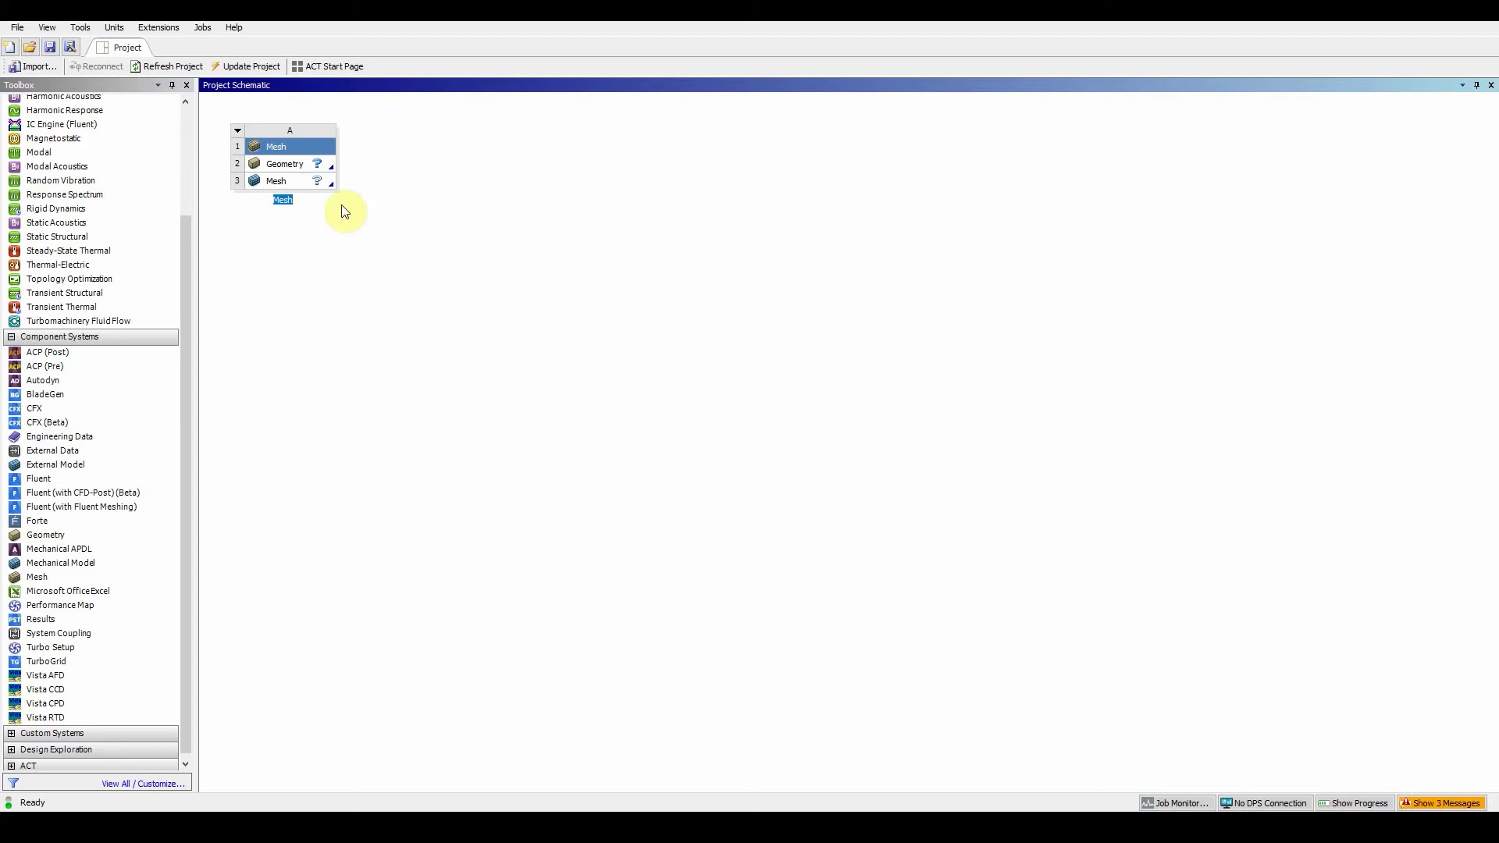
pyautogui.click(316, 164)
pyautogui.rightClick(315, 165)
pyautogui.moveTo(414, 207)
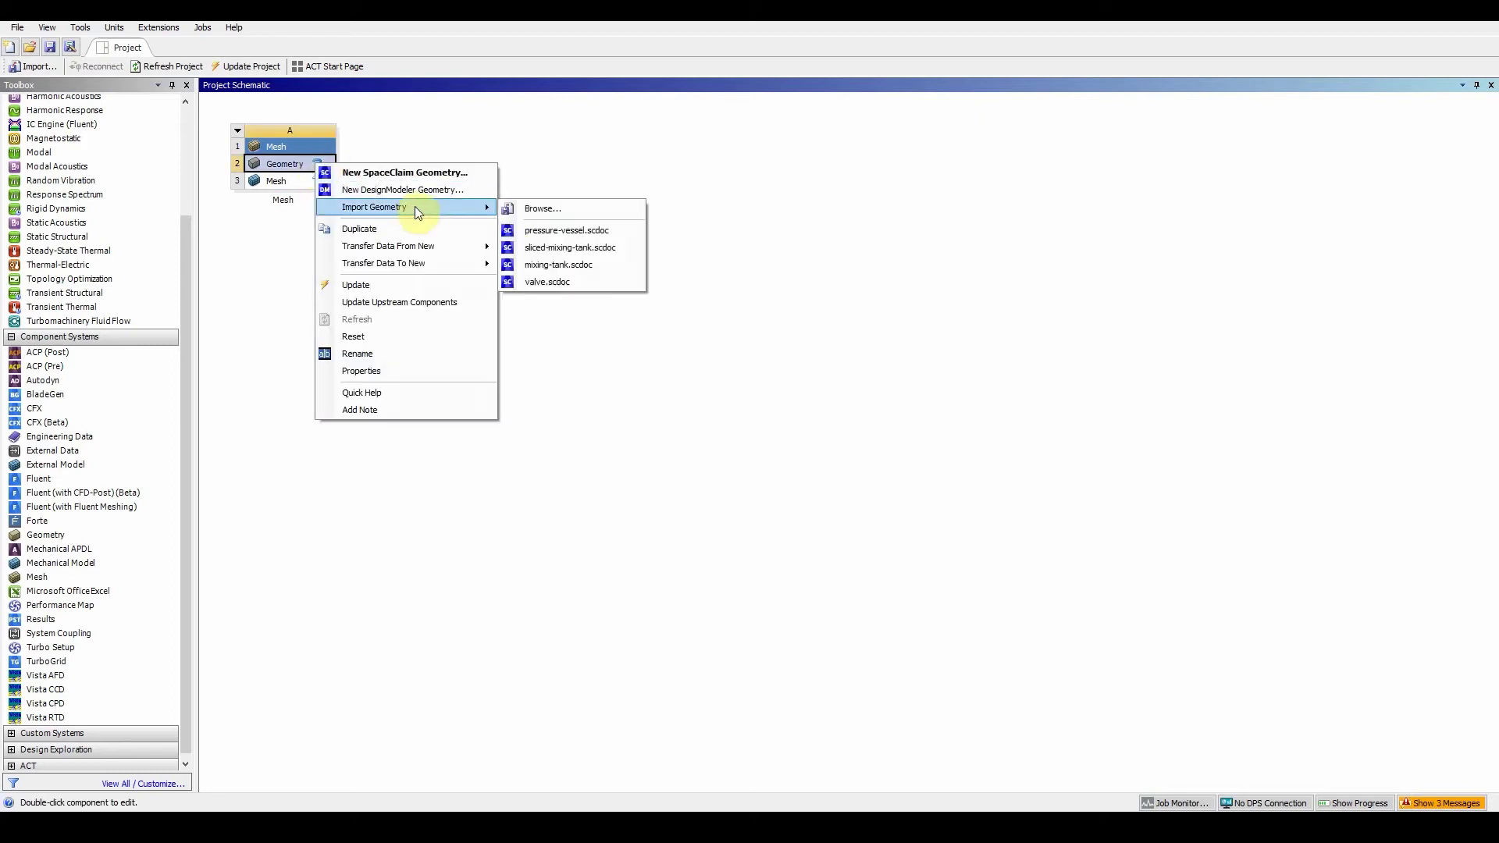
pyautogui.click(538, 207)
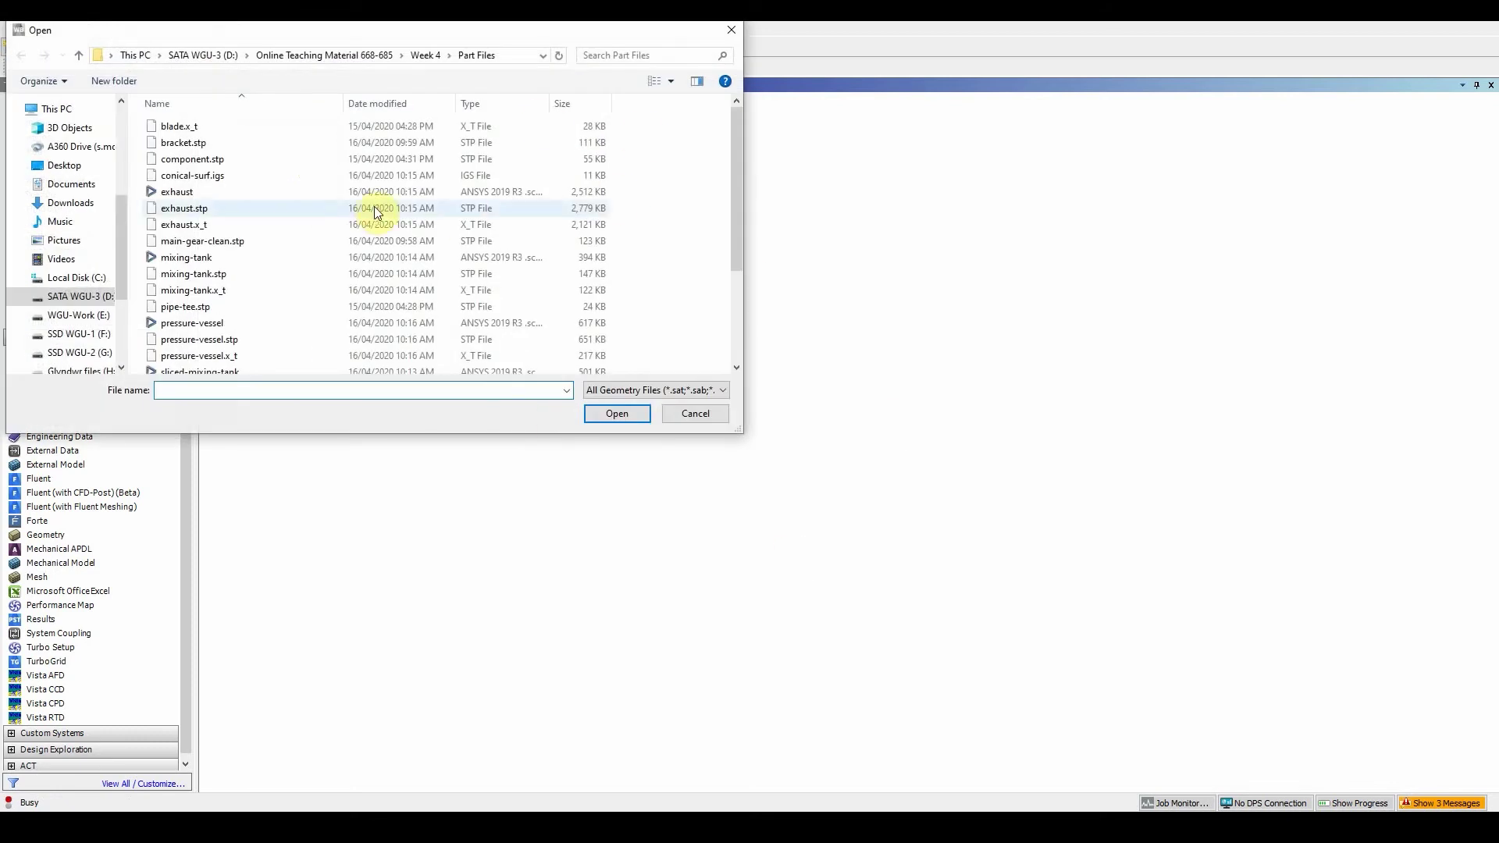
pyautogui.scroll(-1, 371, 215)
pyautogui.scroll(-2, 371, 215)
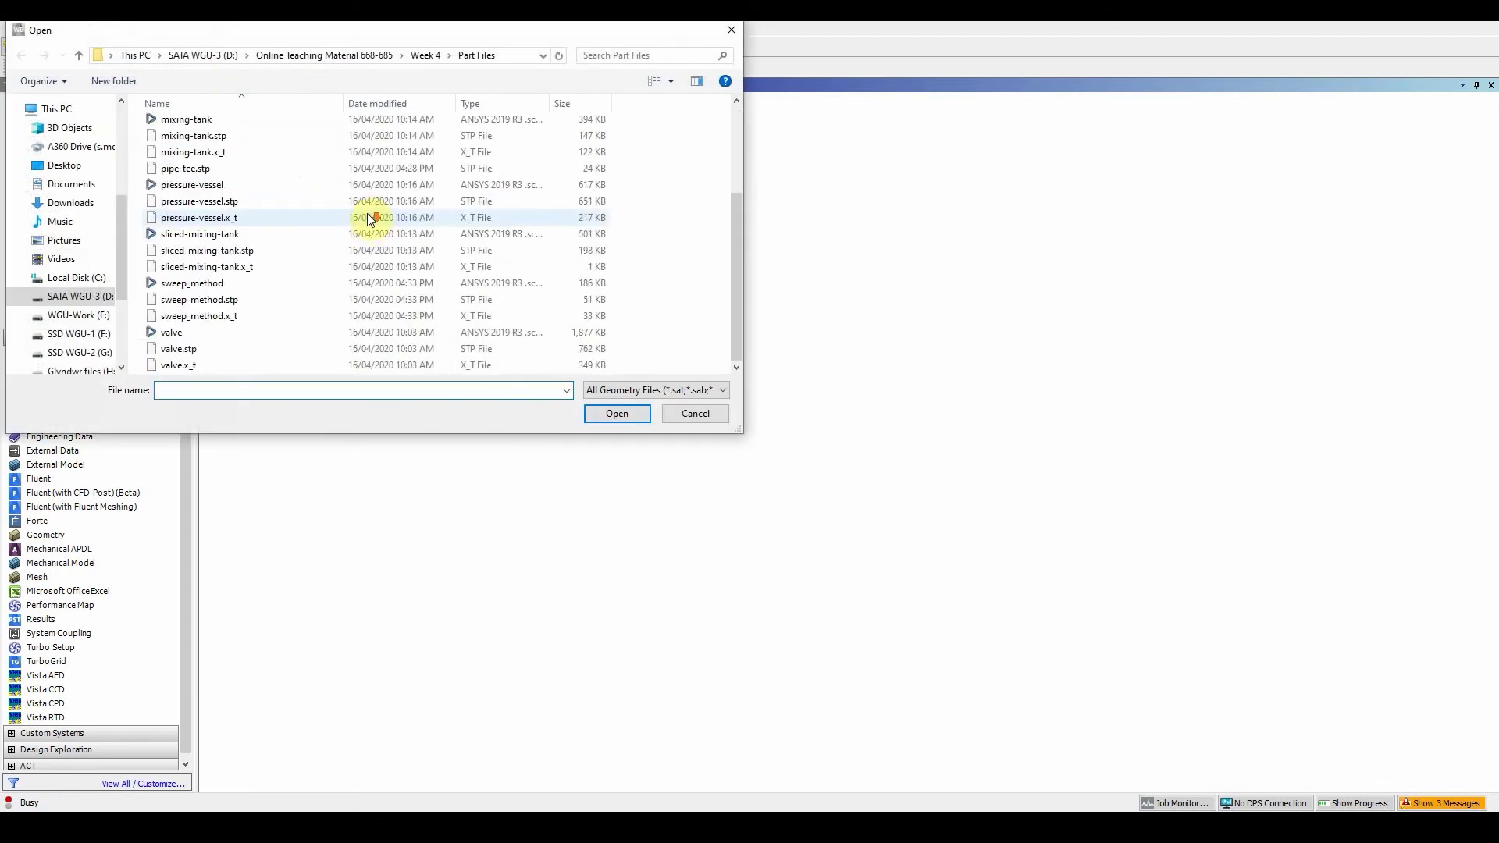
pyautogui.scroll(2, 326, 235)
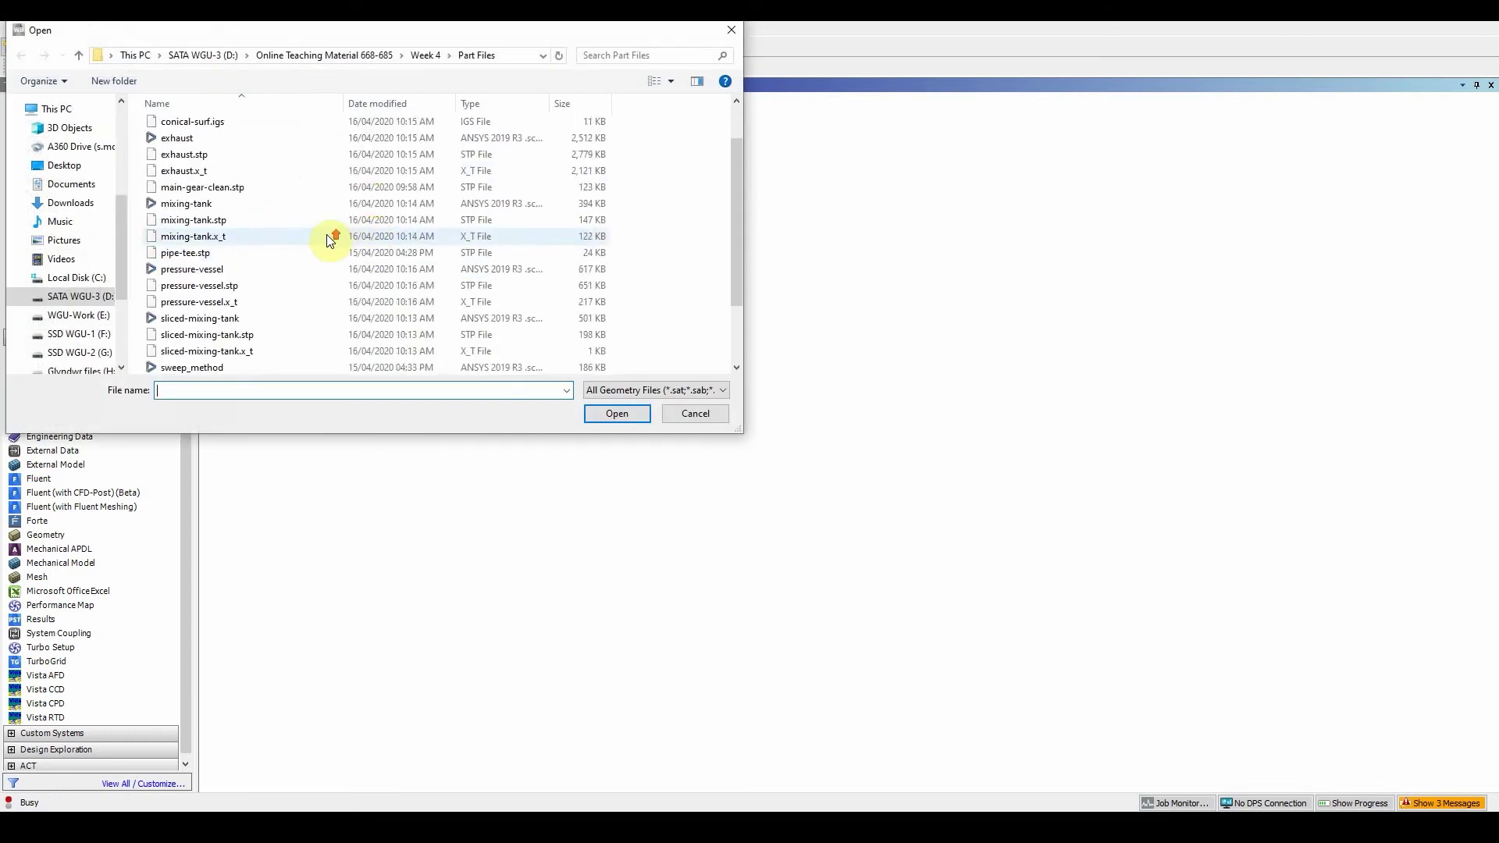
pyautogui.click(232, 139)
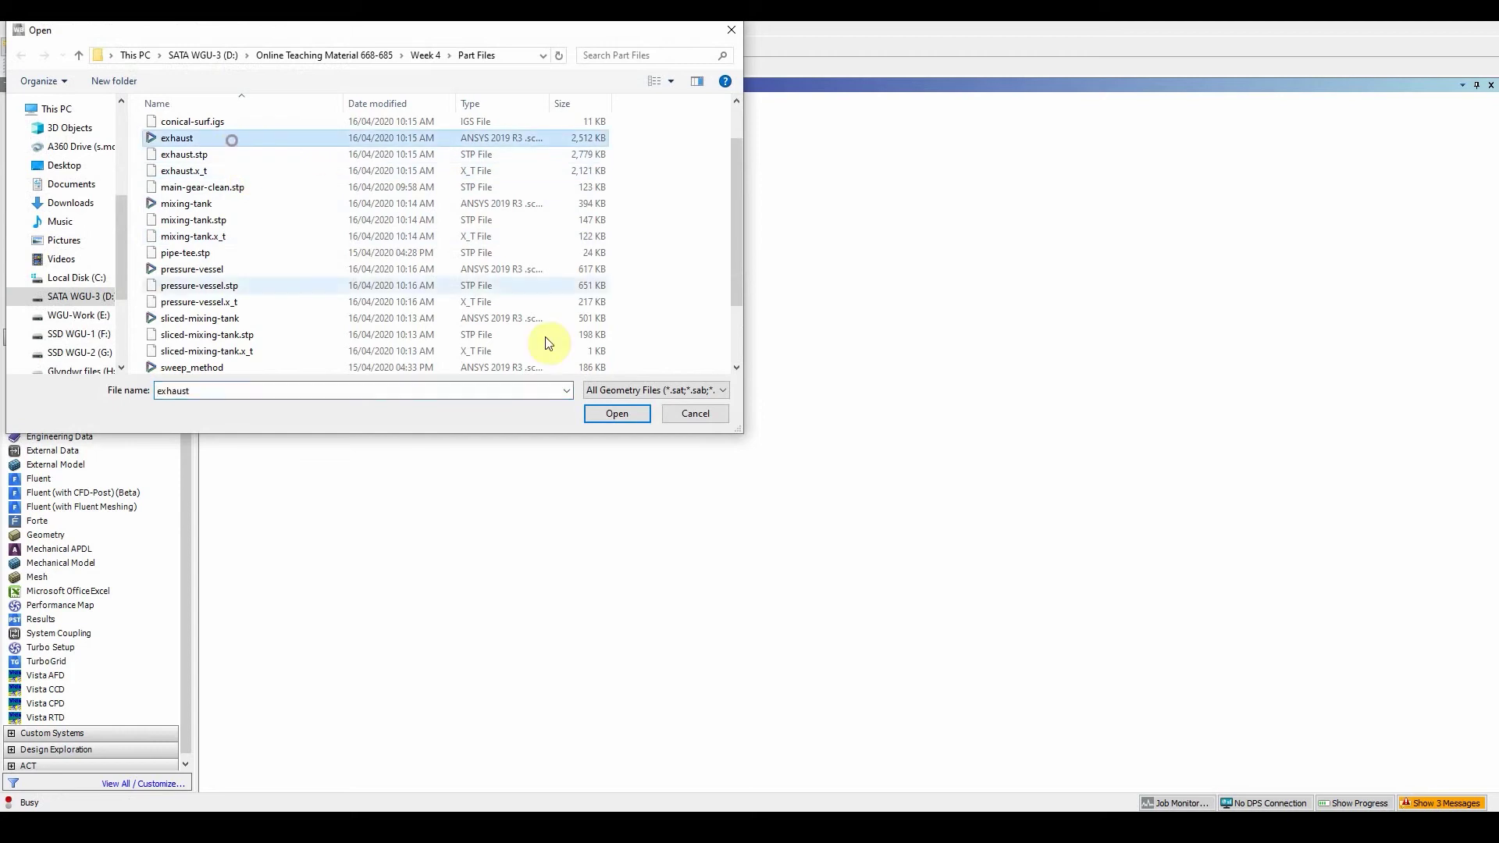
pyautogui.click(617, 413)
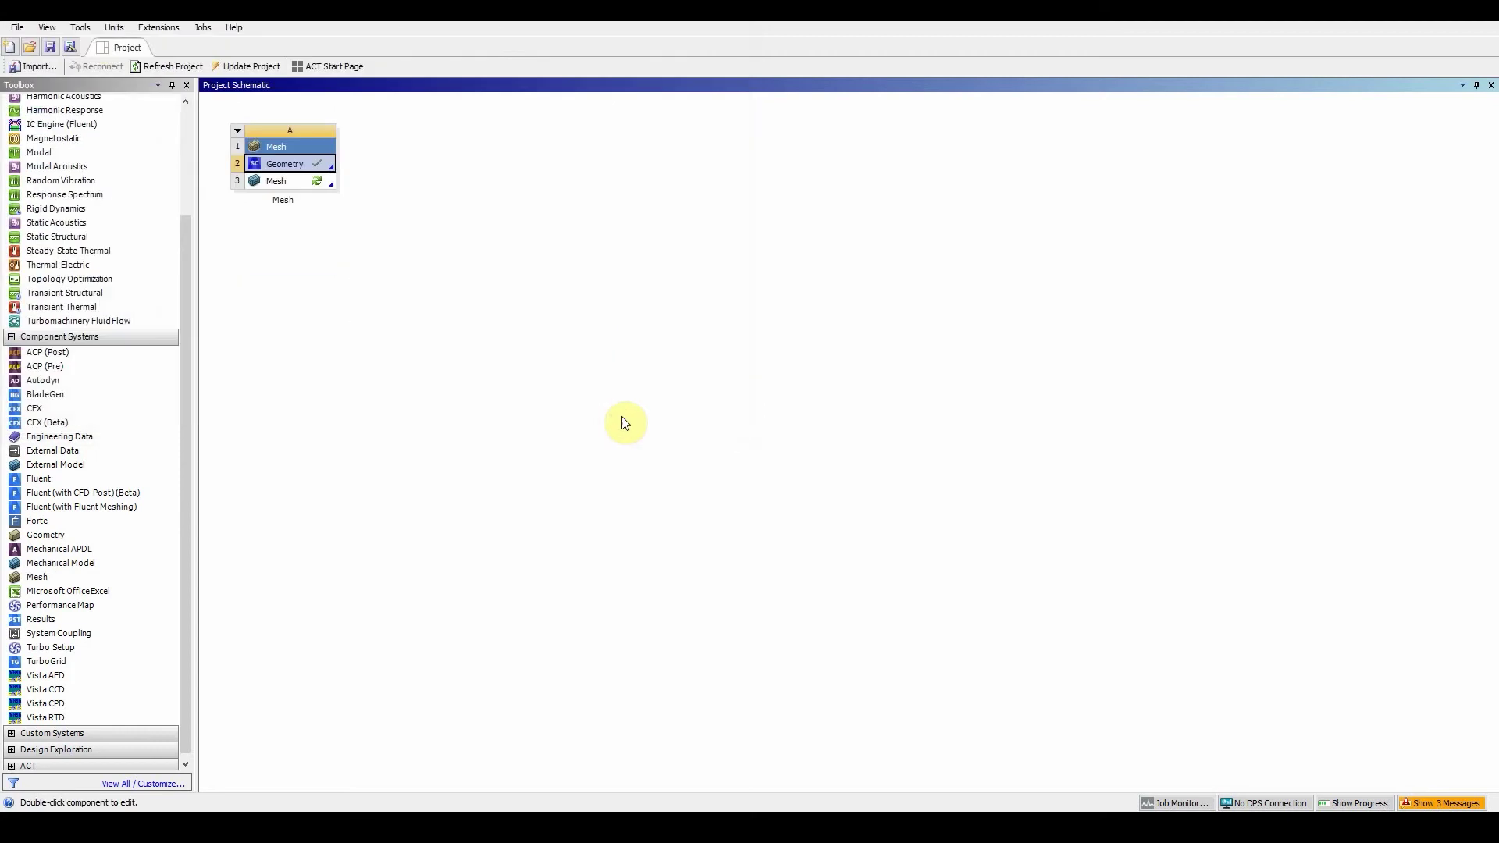
# Open the system's Mesh cell for editing and expand Geometry and Component1 in the outline.
pyautogui.doubleClick(323, 185)
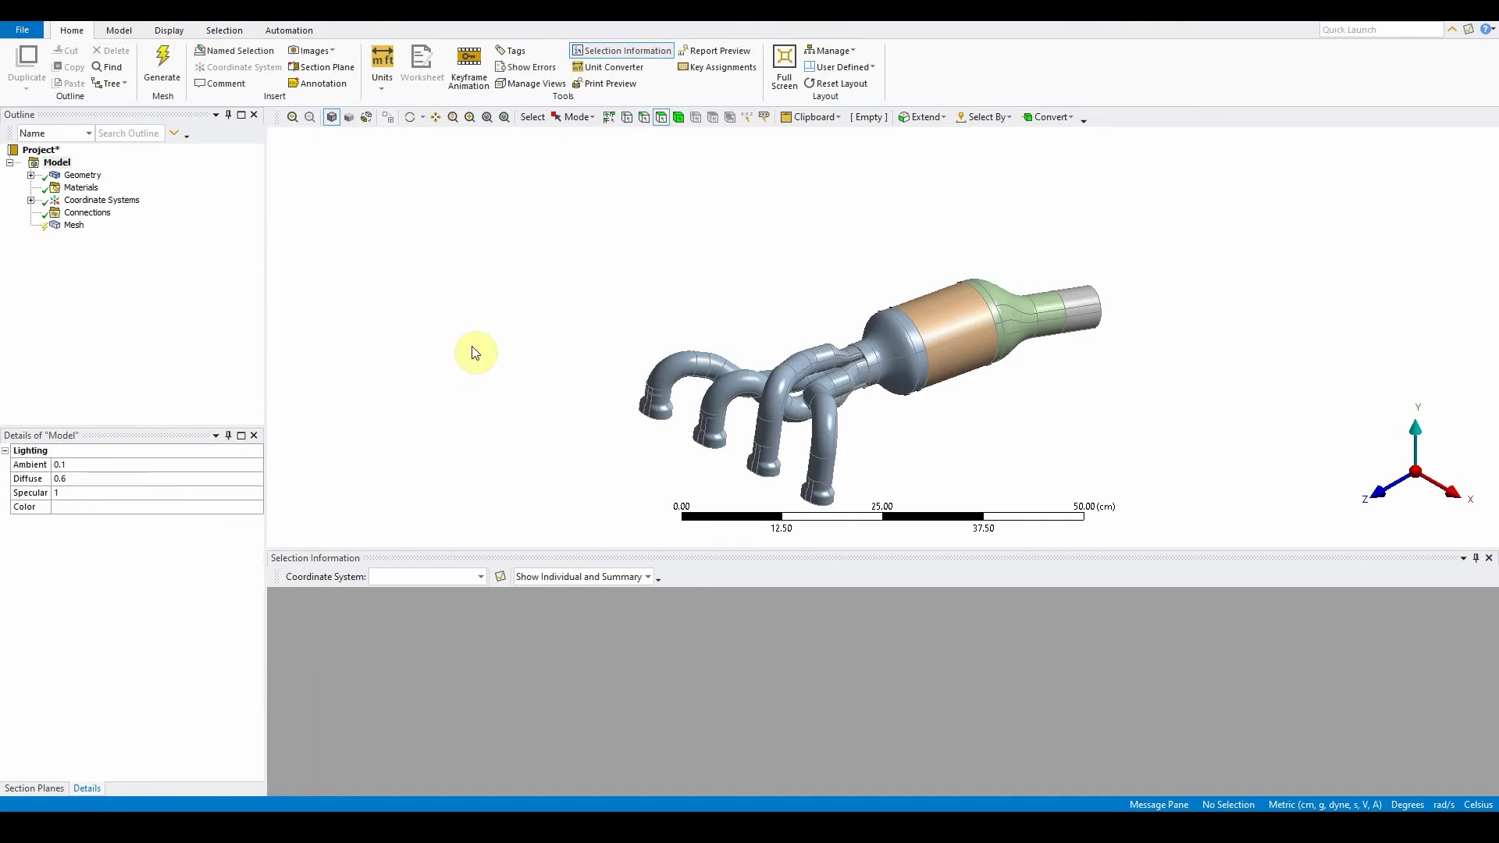
pyautogui.click(30, 175)
pyautogui.click(52, 188)
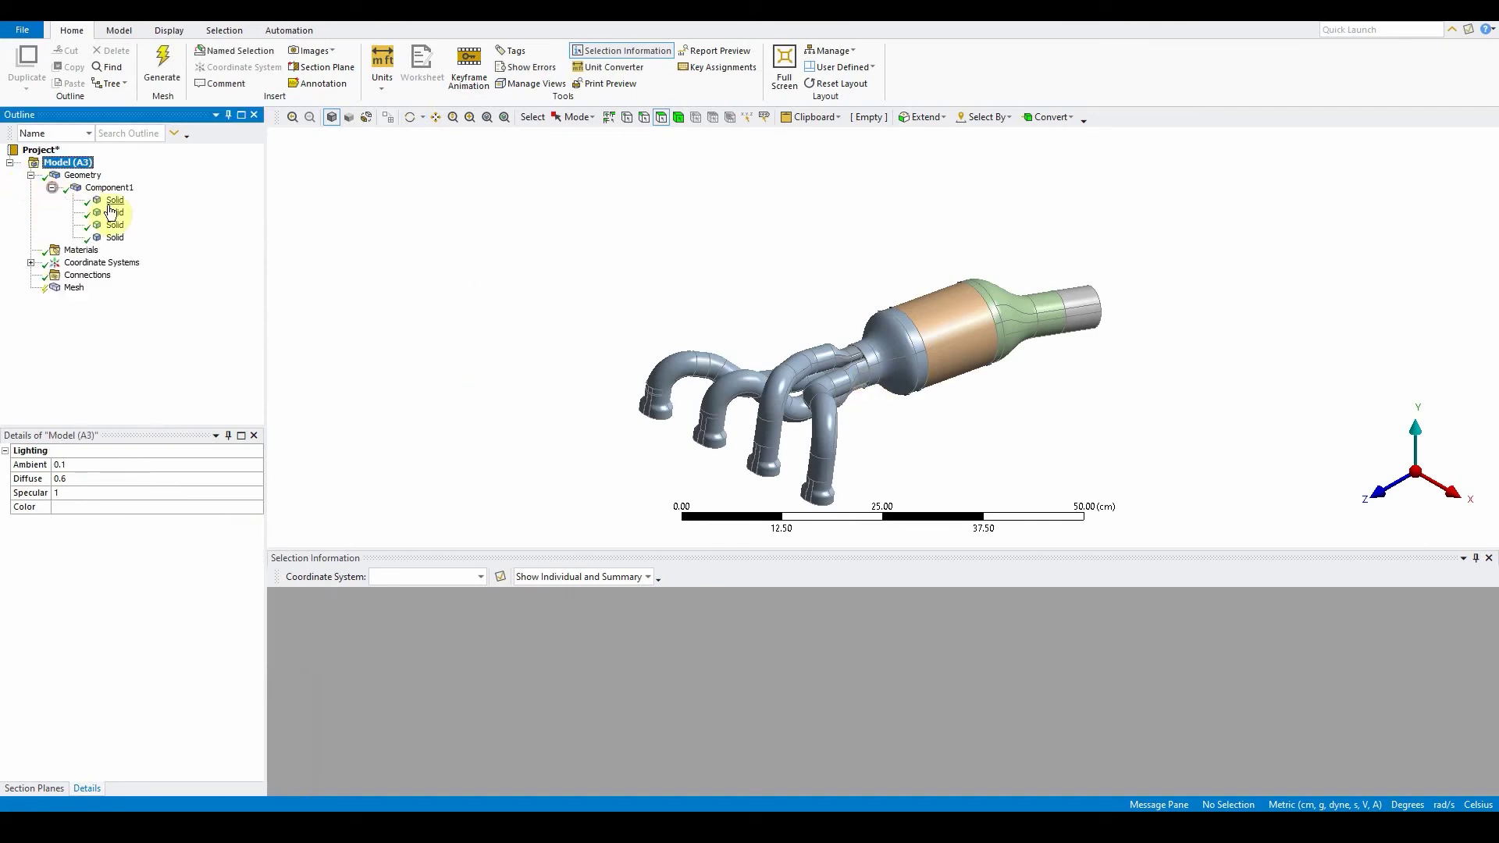
# Set the transparency of all four solids in Component1 to 0.5.
pyautogui.click(115, 200)
pyautogui.keyDown('ctrl'); pyautogui.click(115, 213); pyautogui.keyUp('ctrl')
pyautogui.keyDown('ctrl'); pyautogui.click(115, 224); pyautogui.keyUp('ctrl')
pyautogui.keyDown('ctrl'); pyautogui.click(115, 238); pyautogui.keyUp('ctrl')
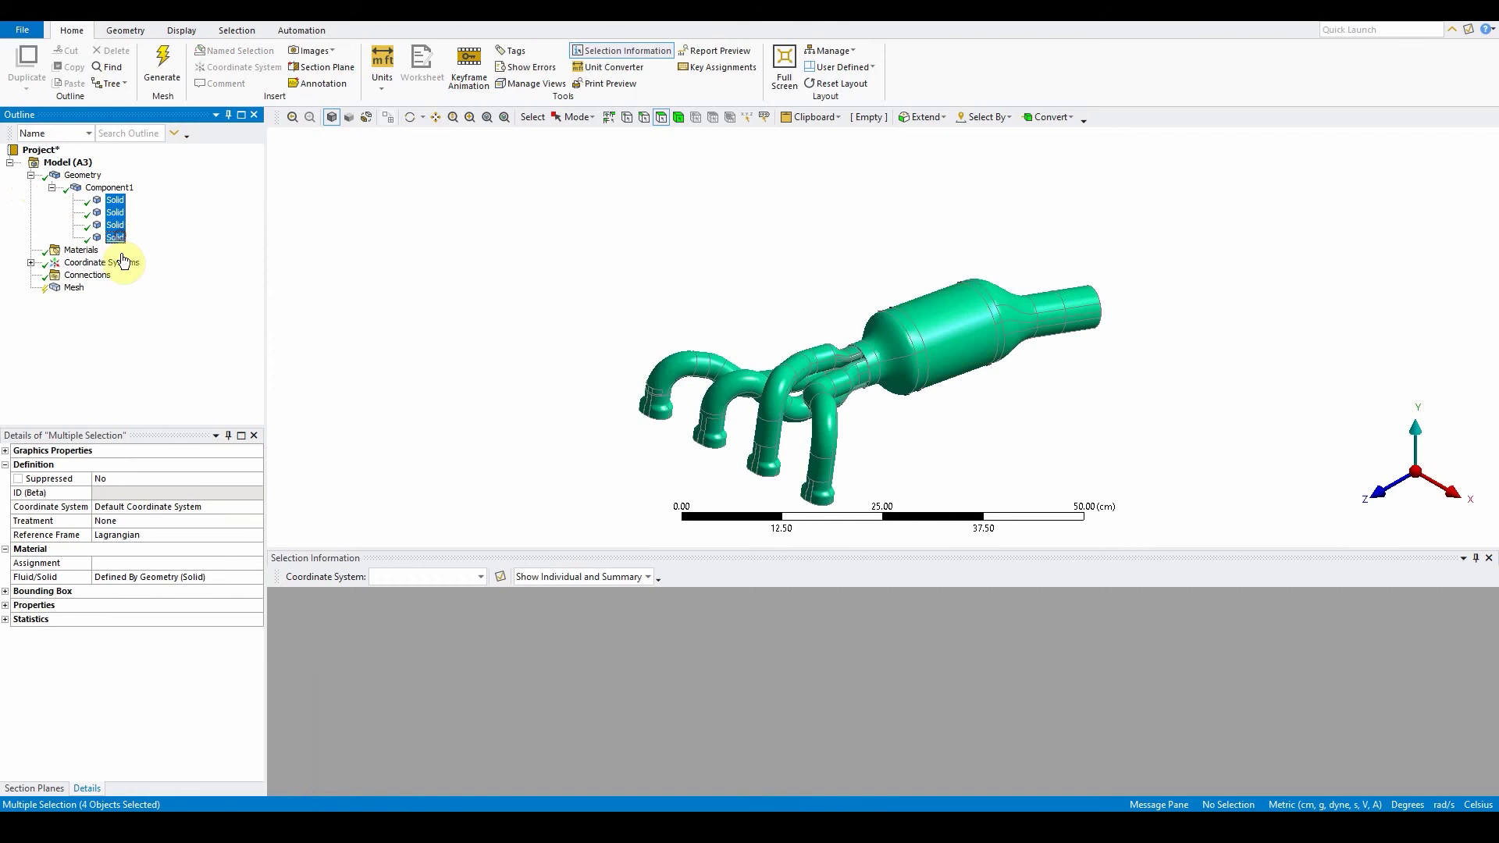
pyautogui.click(7, 450)
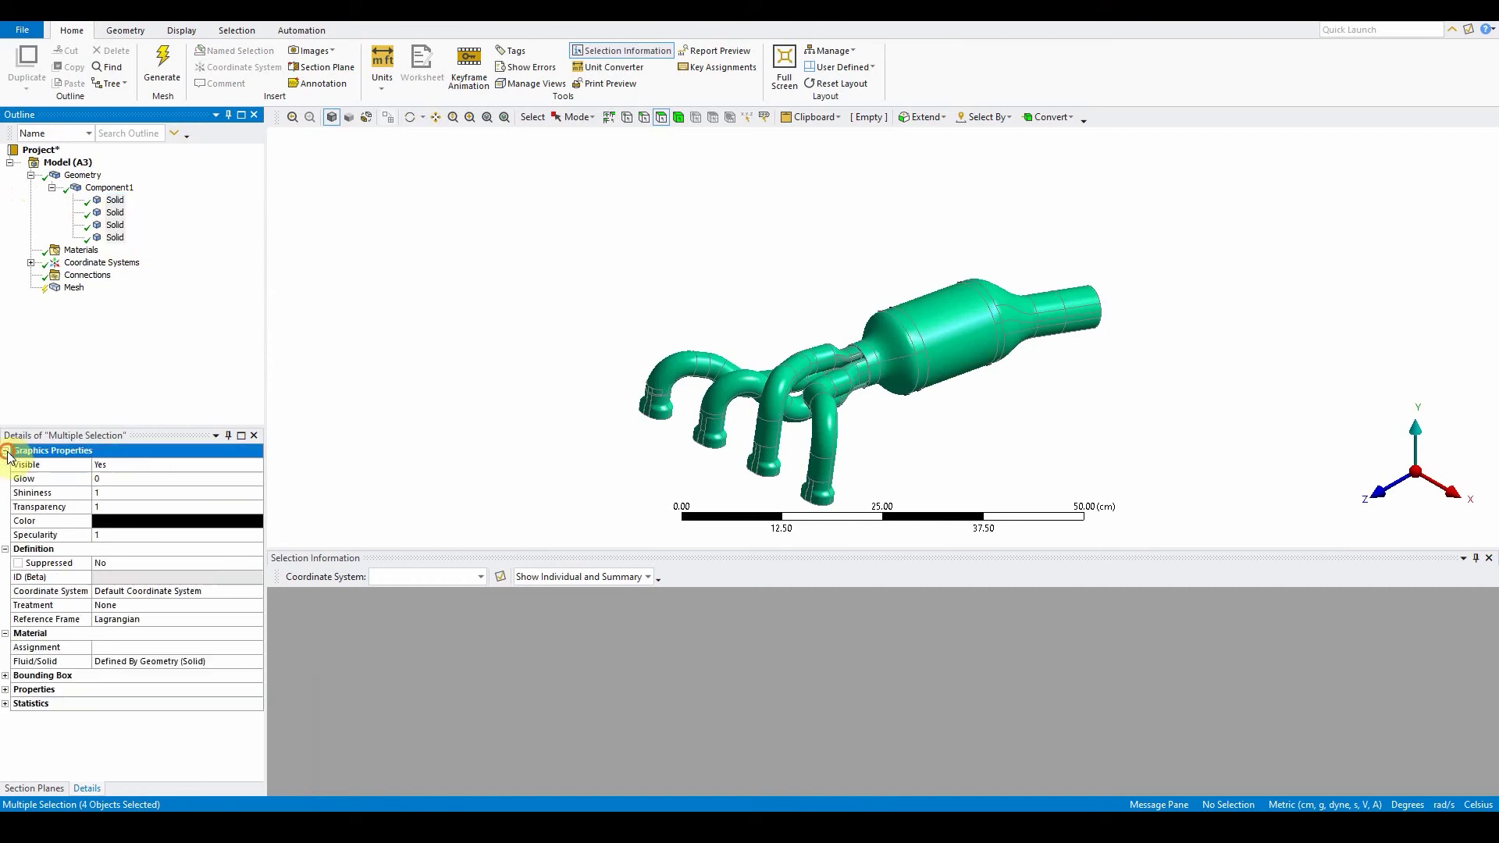
pyautogui.click(114, 506)
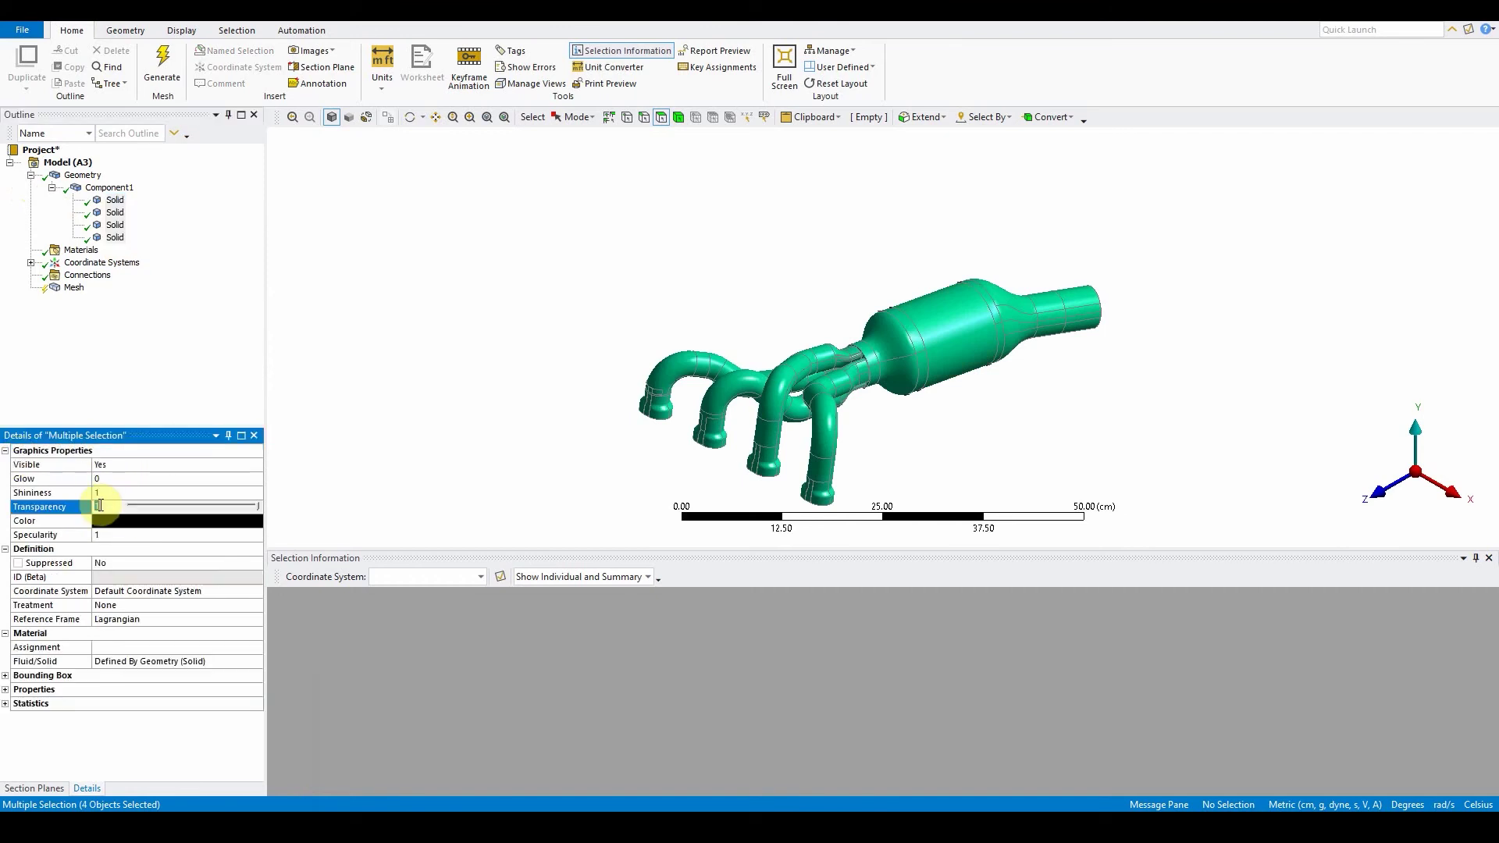
pyautogui.write('0.5')
pyautogui.press('Return')
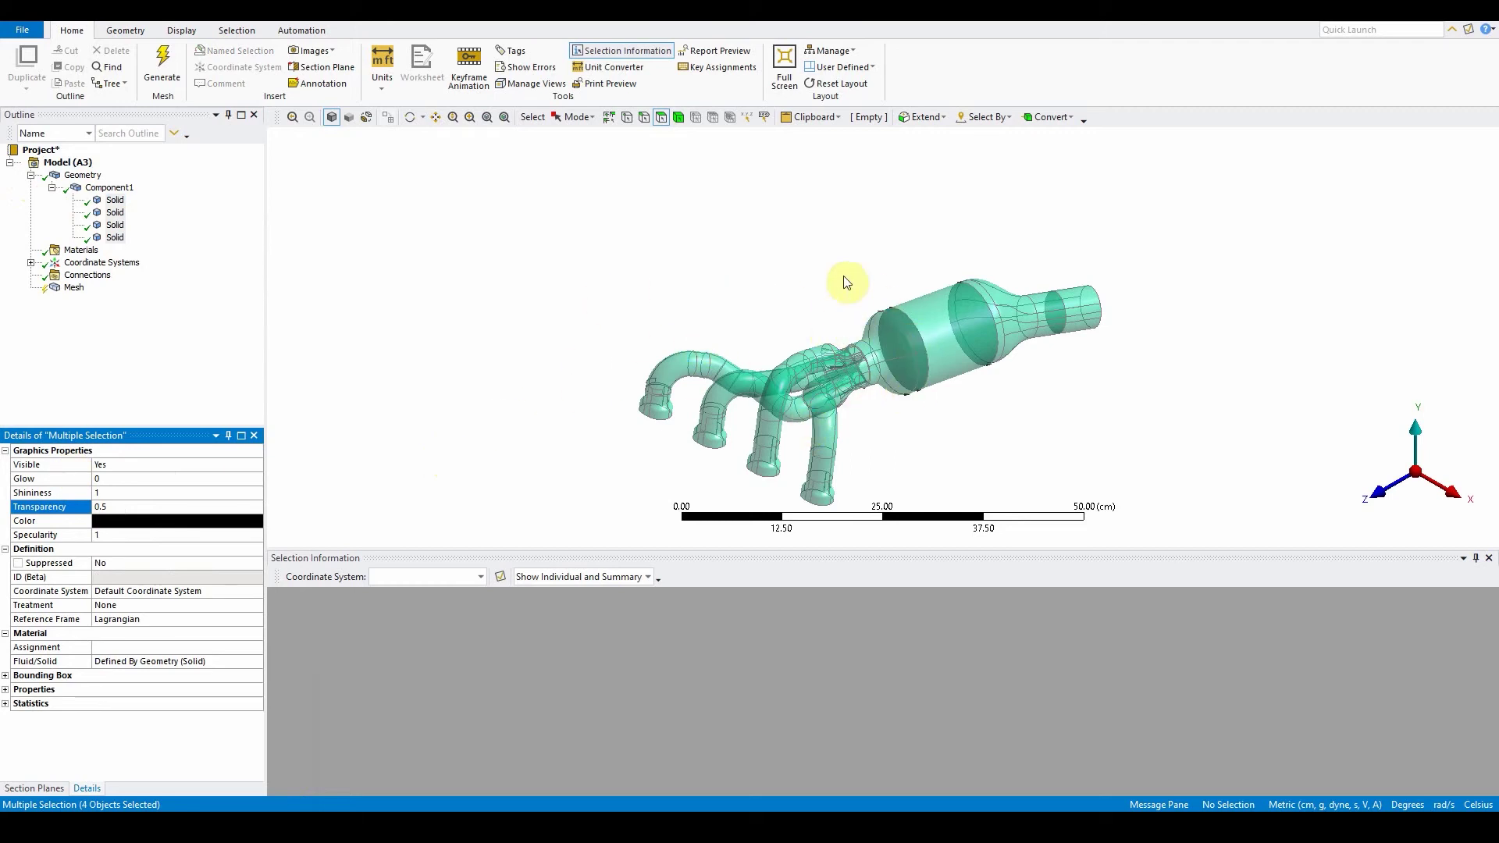
pyautogui.moveTo(951, 419); pyautogui.dragTo(988, 398, button='middle')
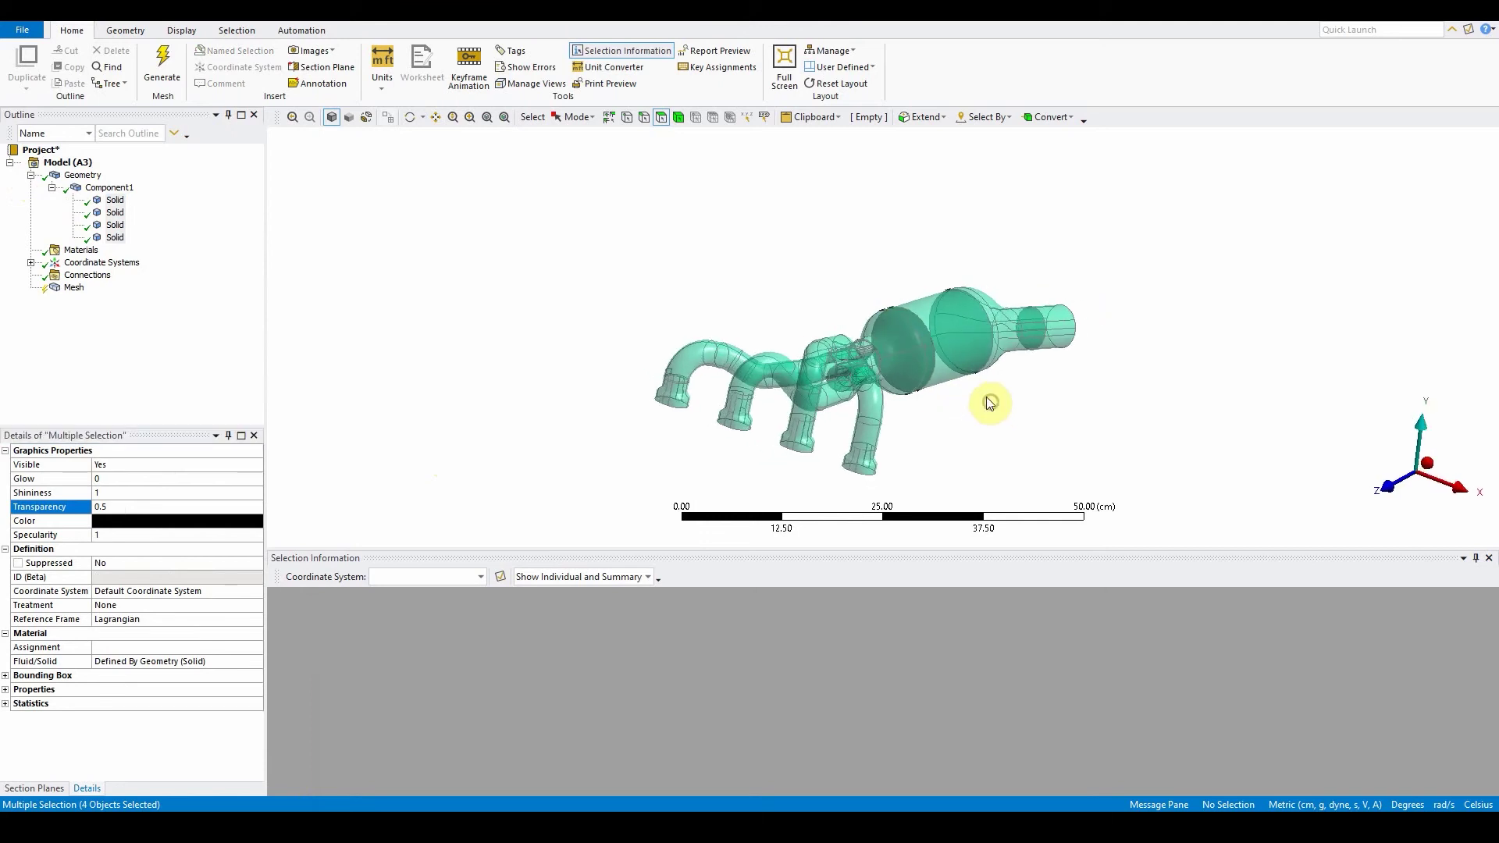
# Show the model's vertices and set the edge coloring to By Connection.
pyautogui.click(178, 31)
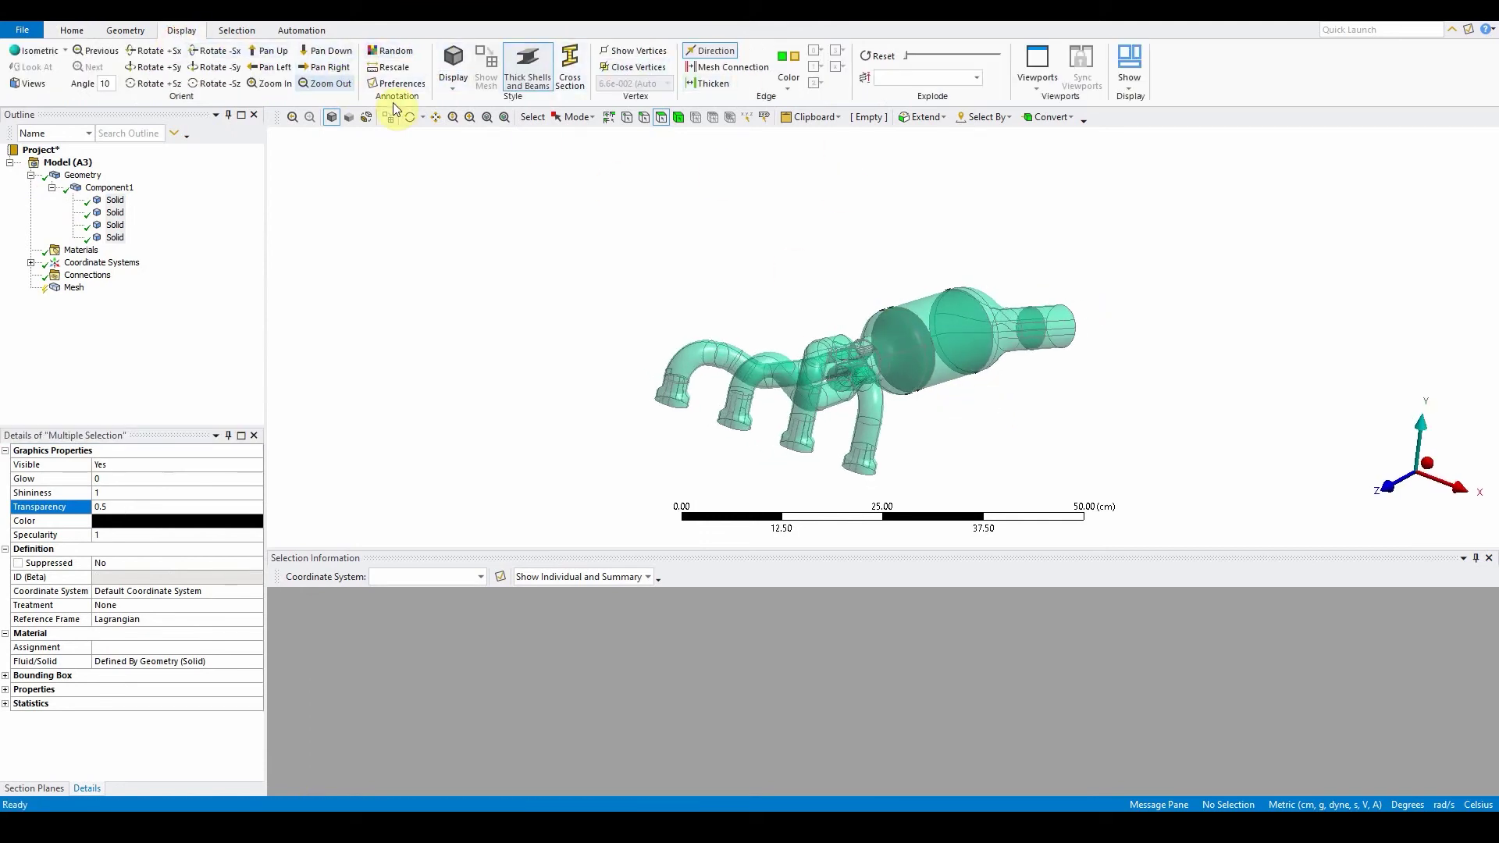
pyautogui.click(633, 51)
pyautogui.moveTo(945, 367); pyautogui.dragTo(819, 360, button='middle')
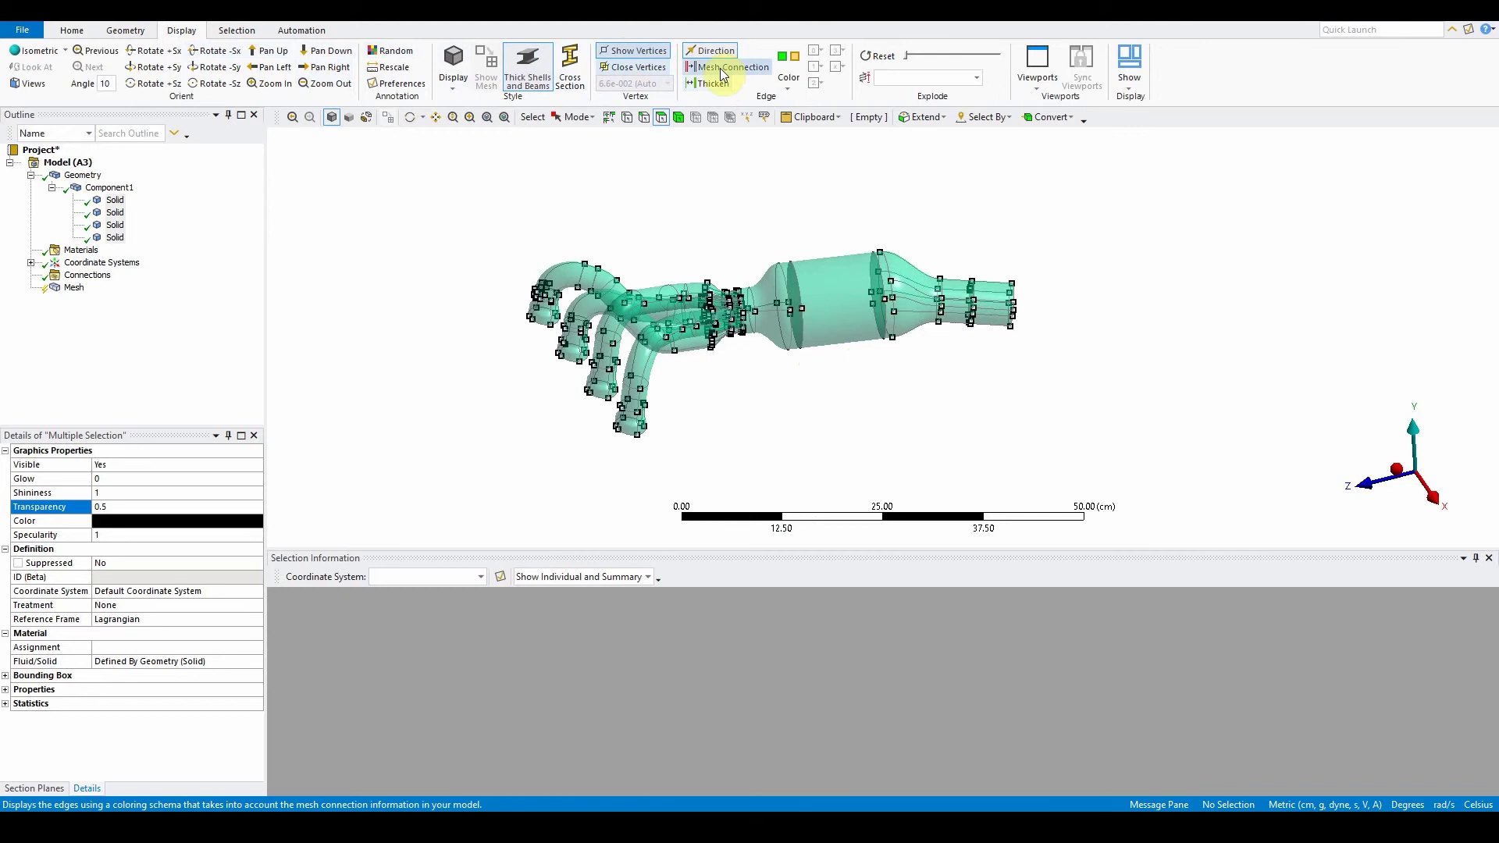
pyautogui.click(785, 77)
pyautogui.click(813, 120)
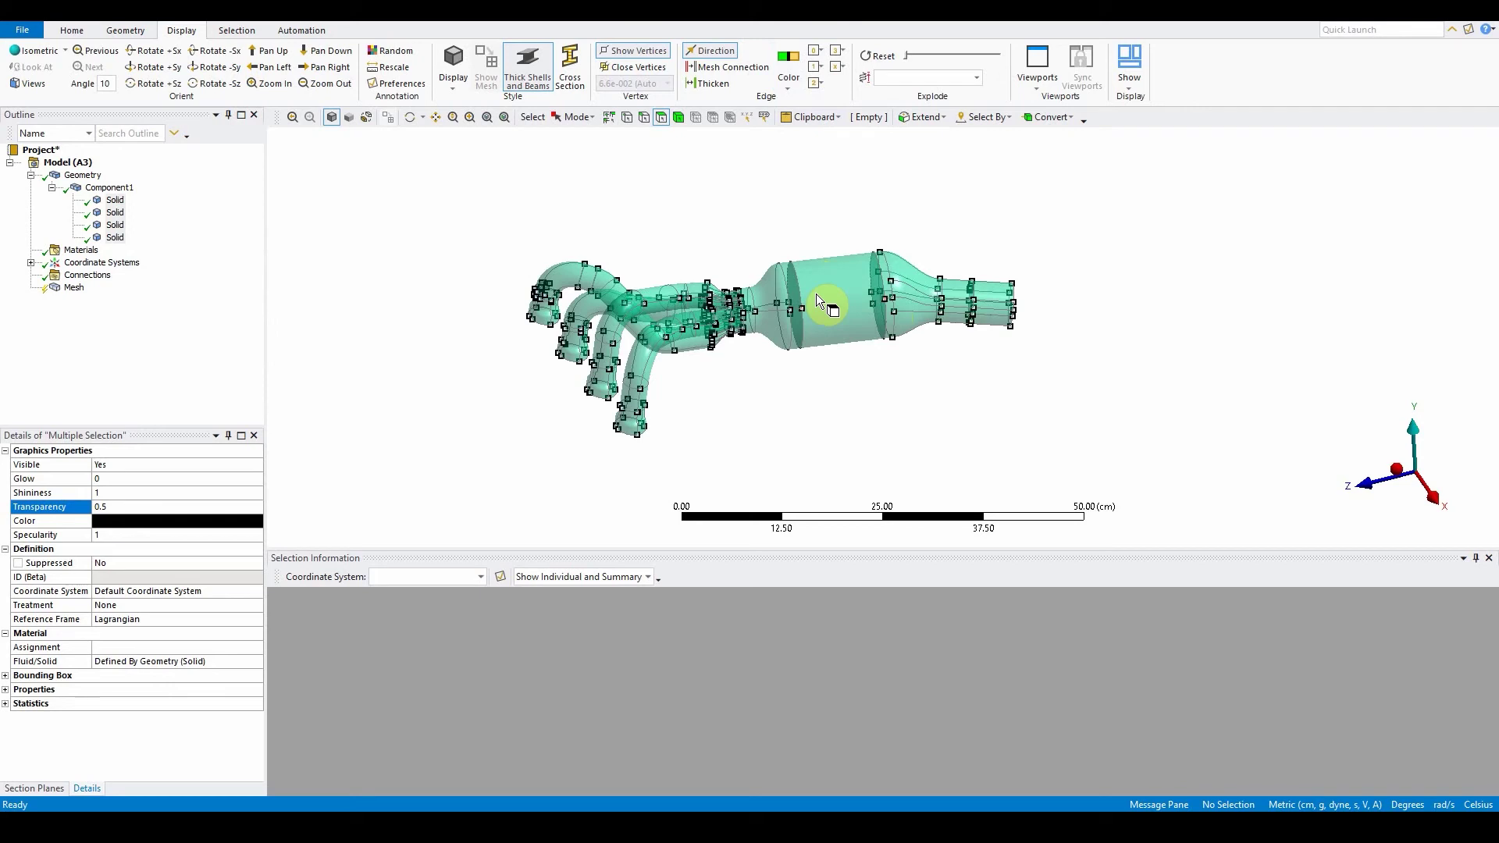
pyautogui.click(789, 80)
pyautogui.click(816, 121)
# Insert a Virtual Topology object under the model.
pyautogui.rightClick(69, 162)
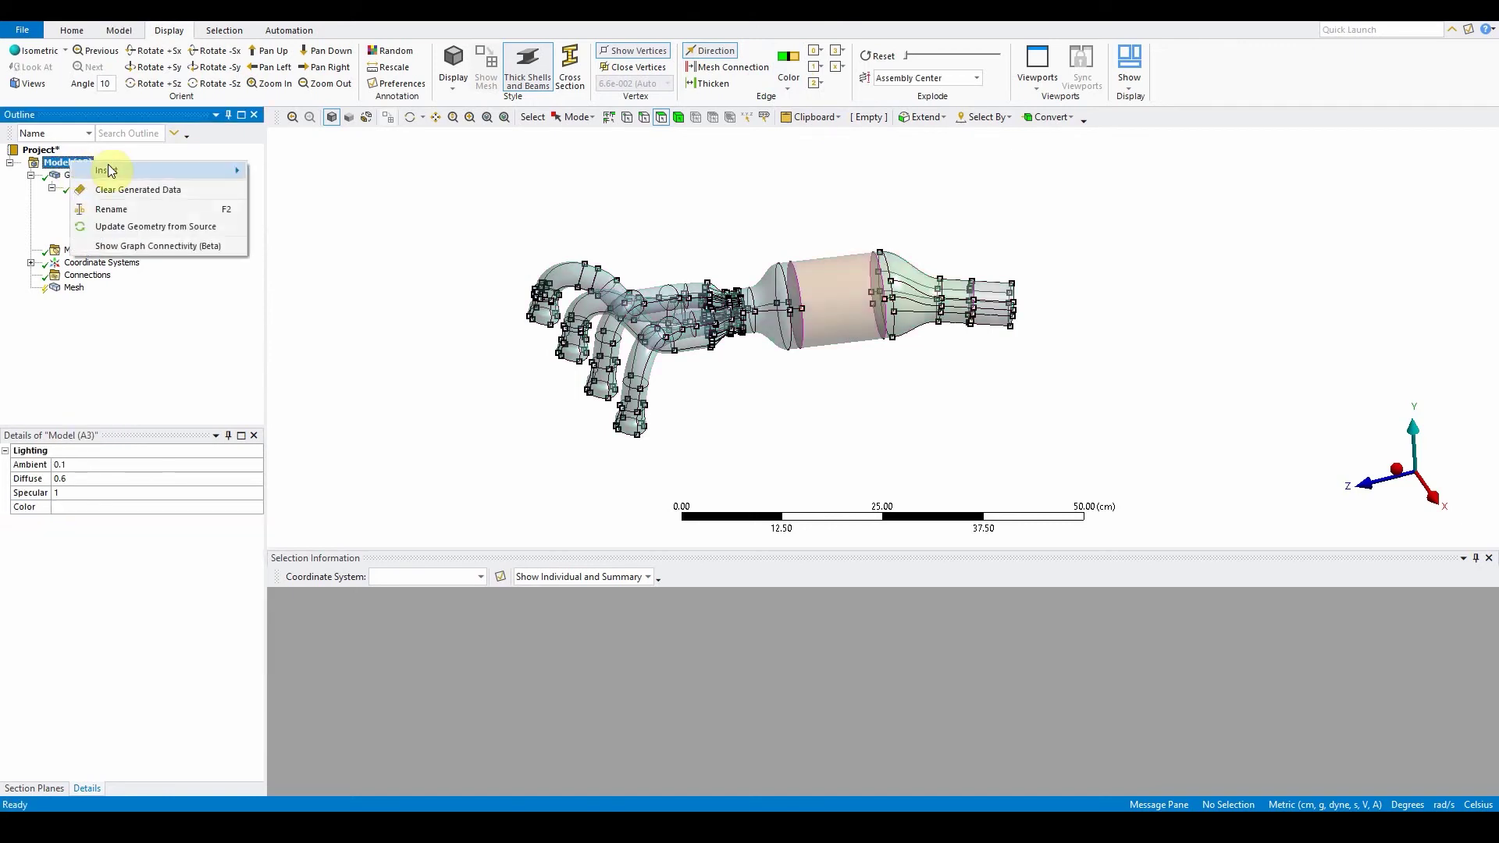
pyautogui.moveTo(108, 170)
pyautogui.click(305, 216)
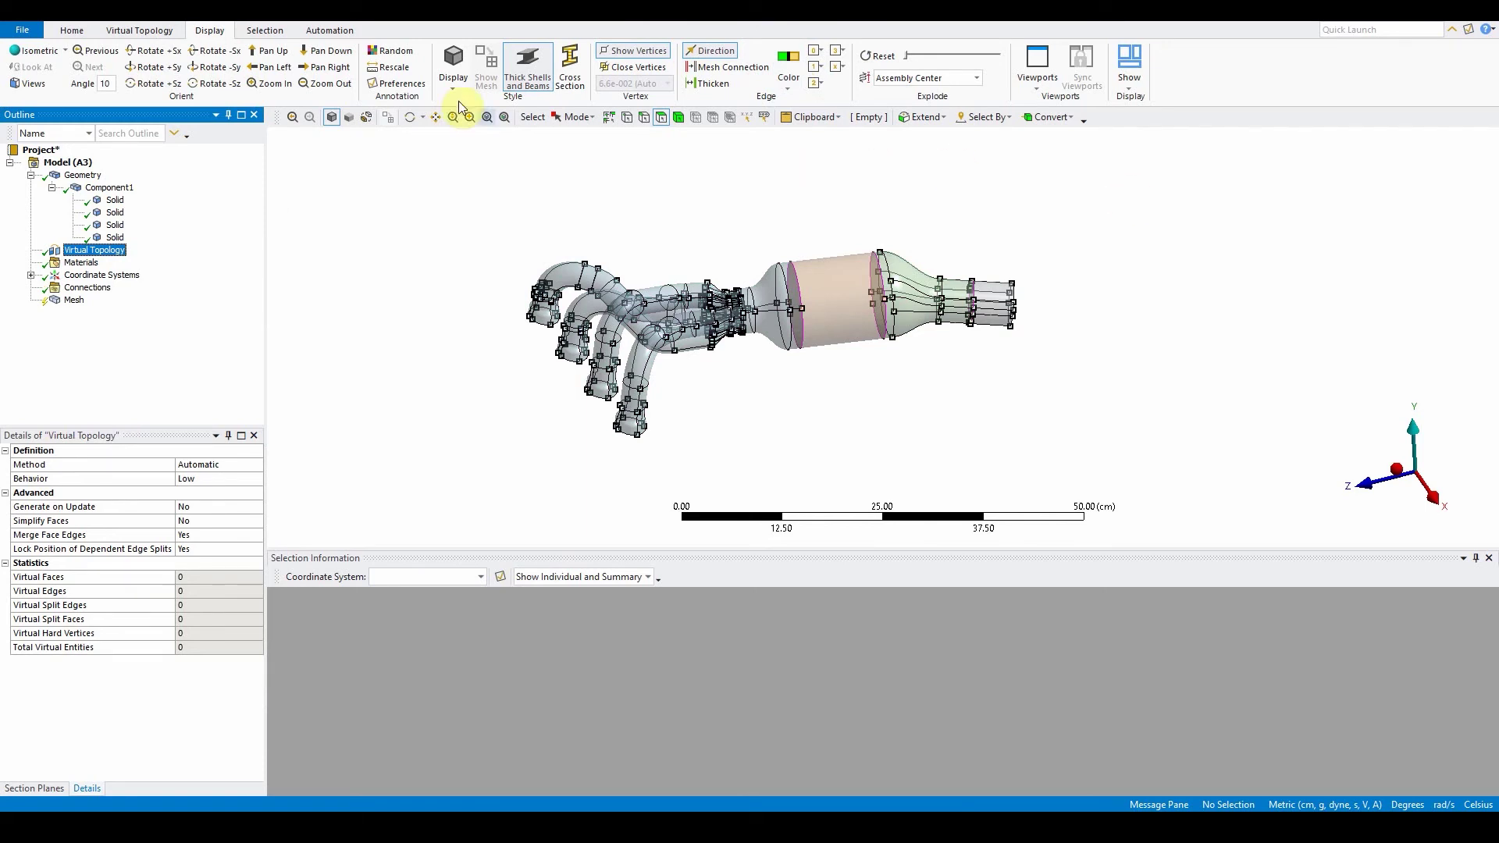
# Split the large cylindrical body's outer face between two facing vertices, one on each end circle, using Split Face at Vertices.
pyautogui.click(159, 35)
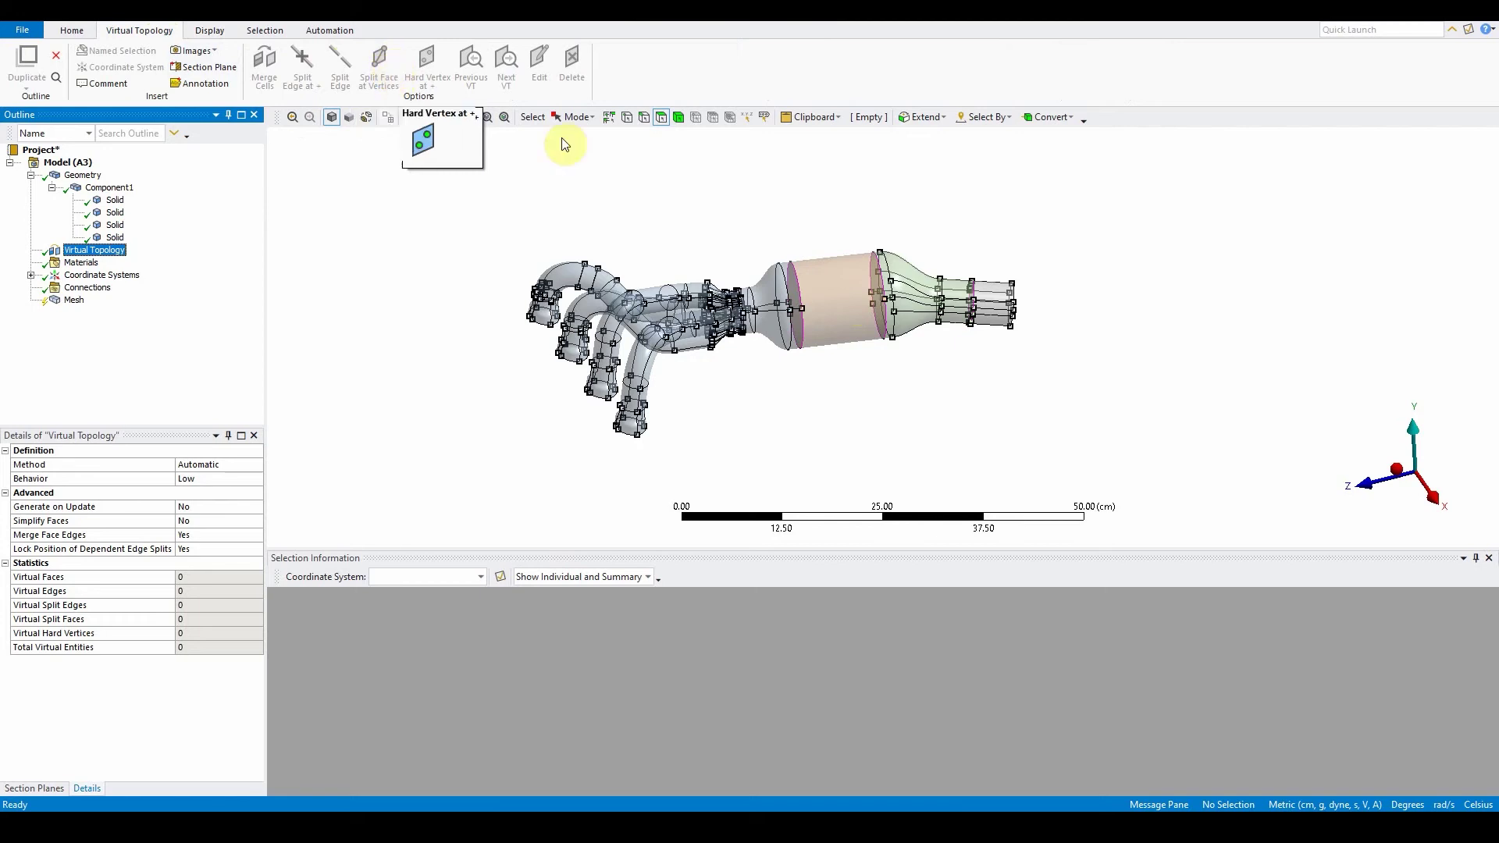
pyautogui.click(830, 278)
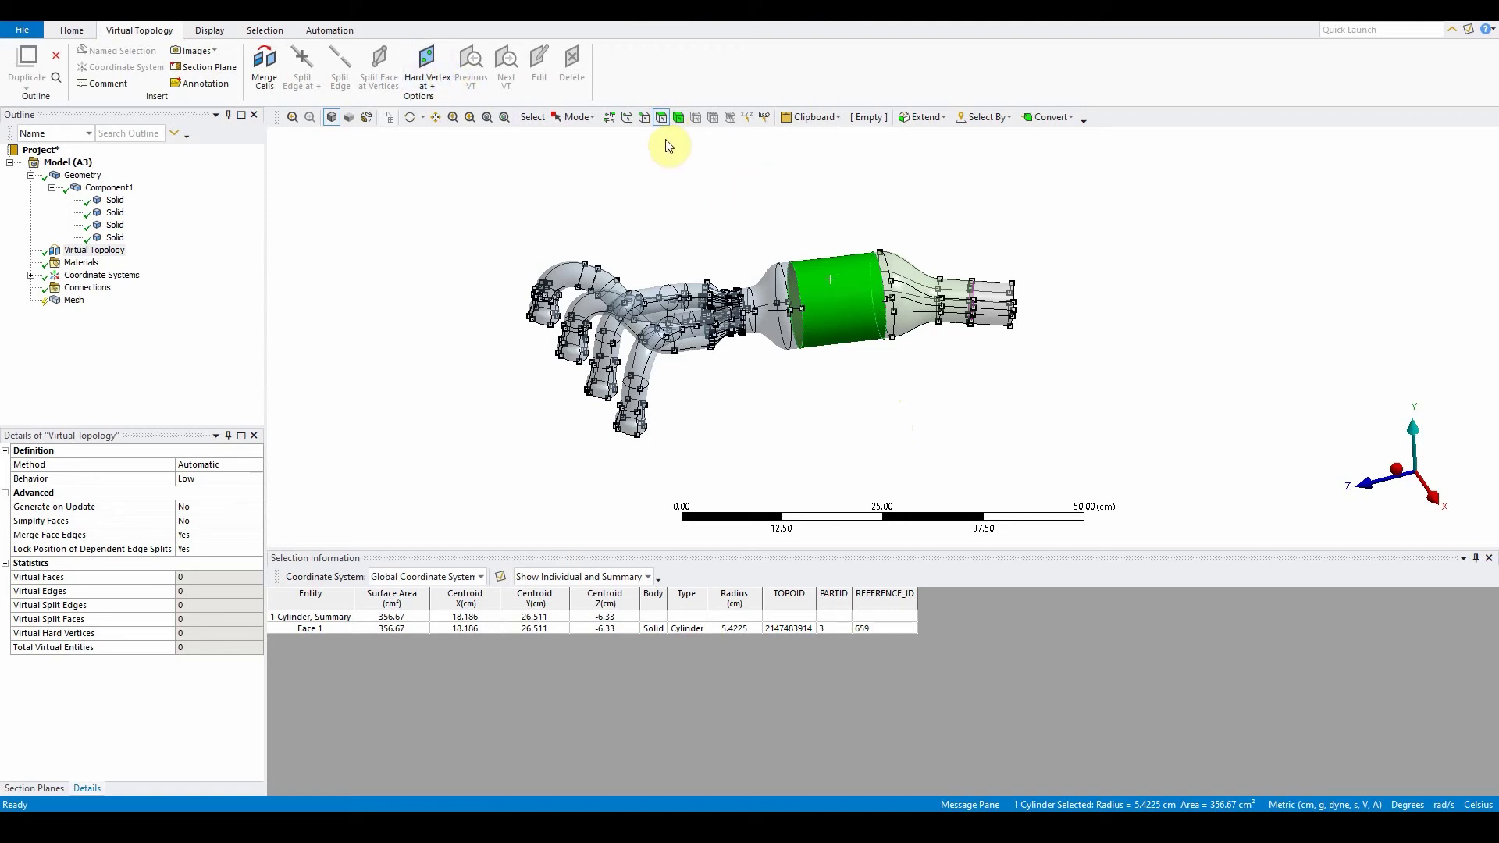
pyautogui.click(637, 170)
pyautogui.click(629, 118)
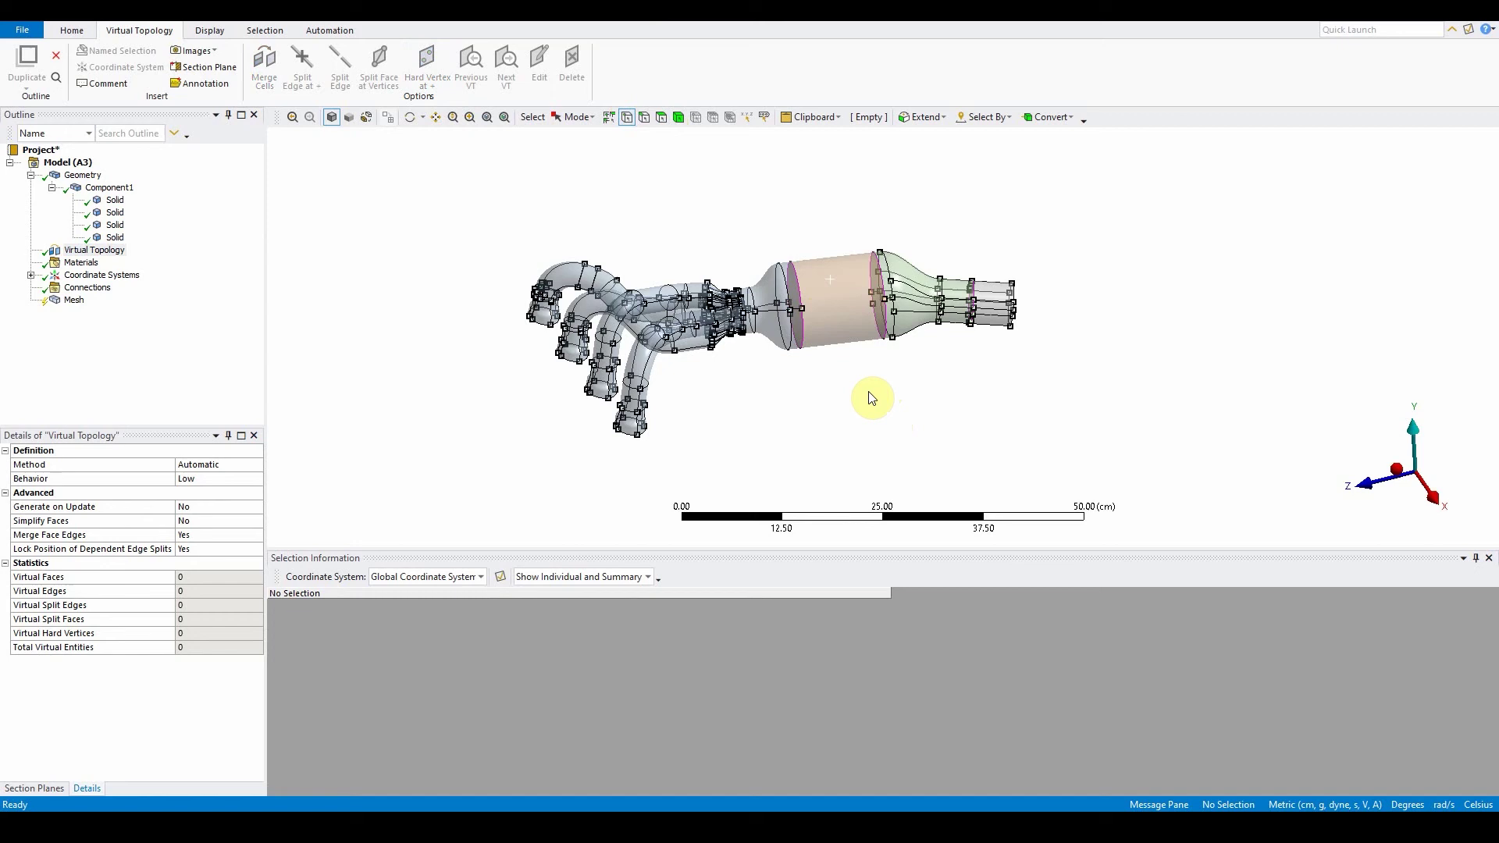
pyautogui.moveTo(935, 453); pyautogui.dragTo(897, 388, button='middle')
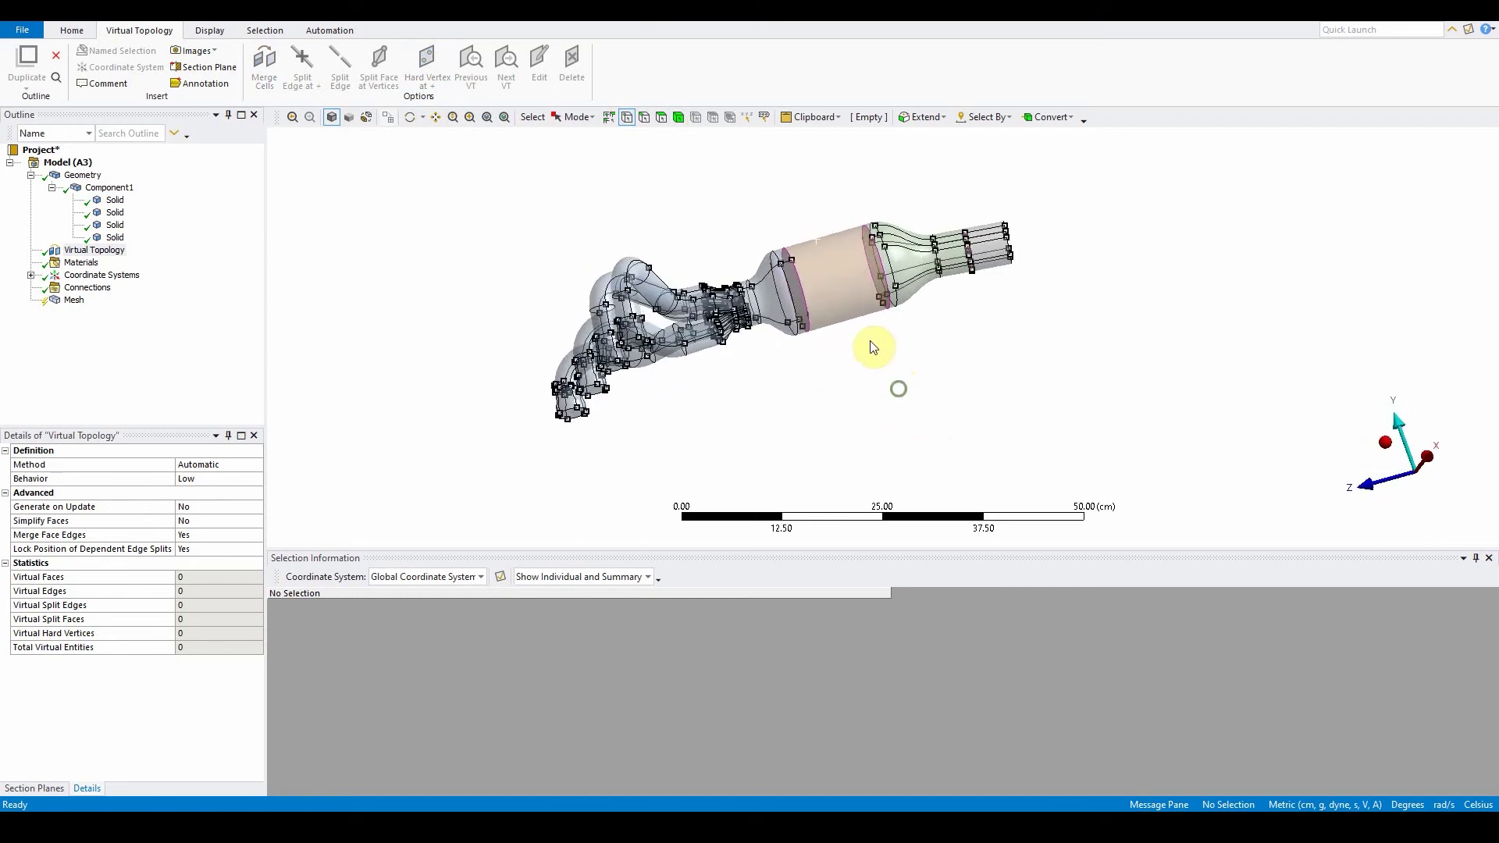
pyautogui.click(812, 271)
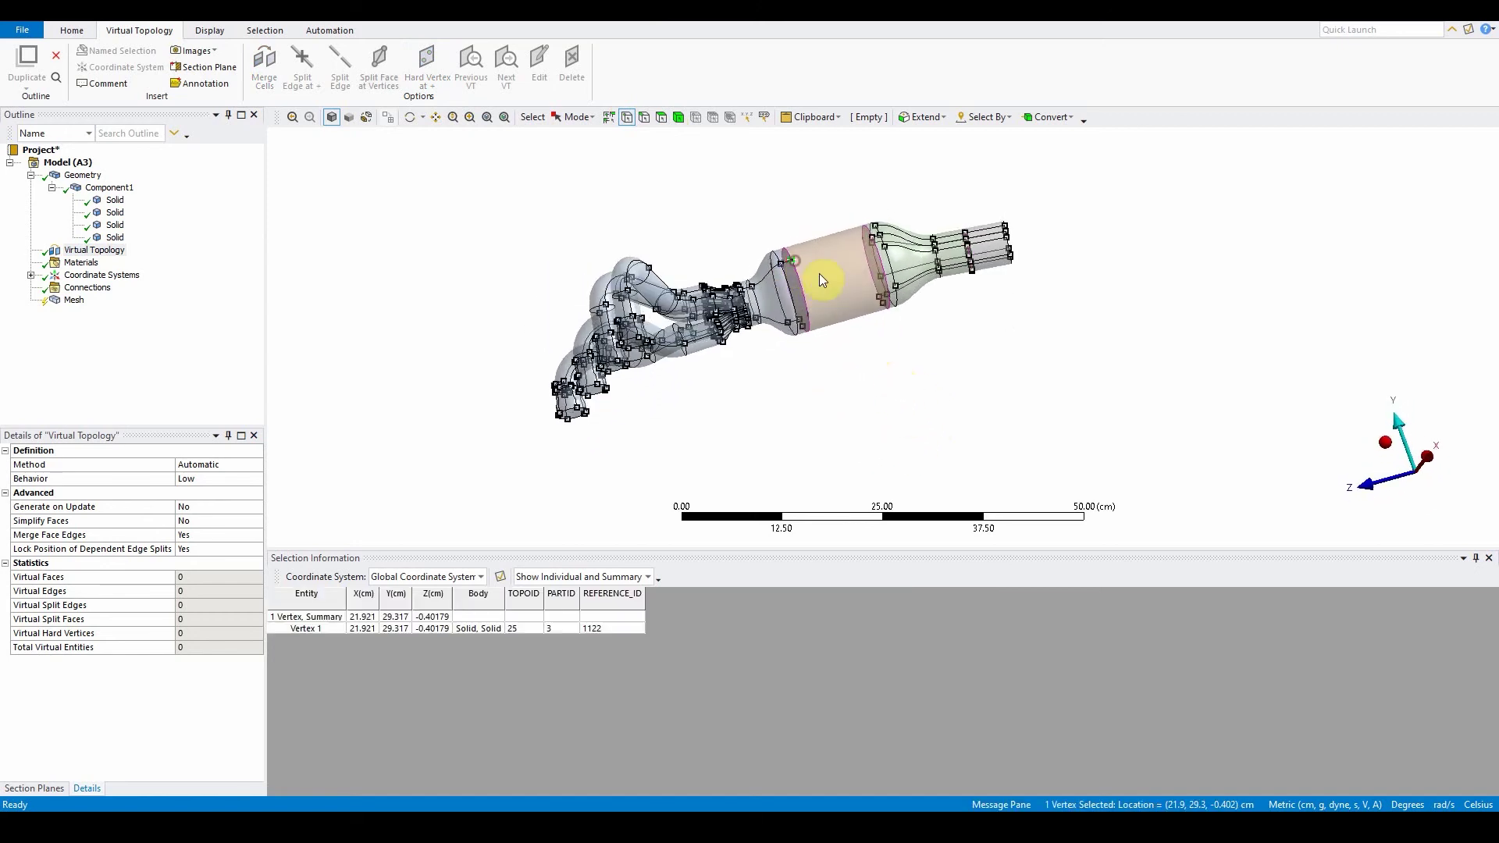
pyautogui.keyDown('ctrl'); pyautogui.click(873, 241); pyautogui.keyUp('ctrl')
pyautogui.moveTo(897, 388); pyautogui.dragTo(924, 405, button='middle')
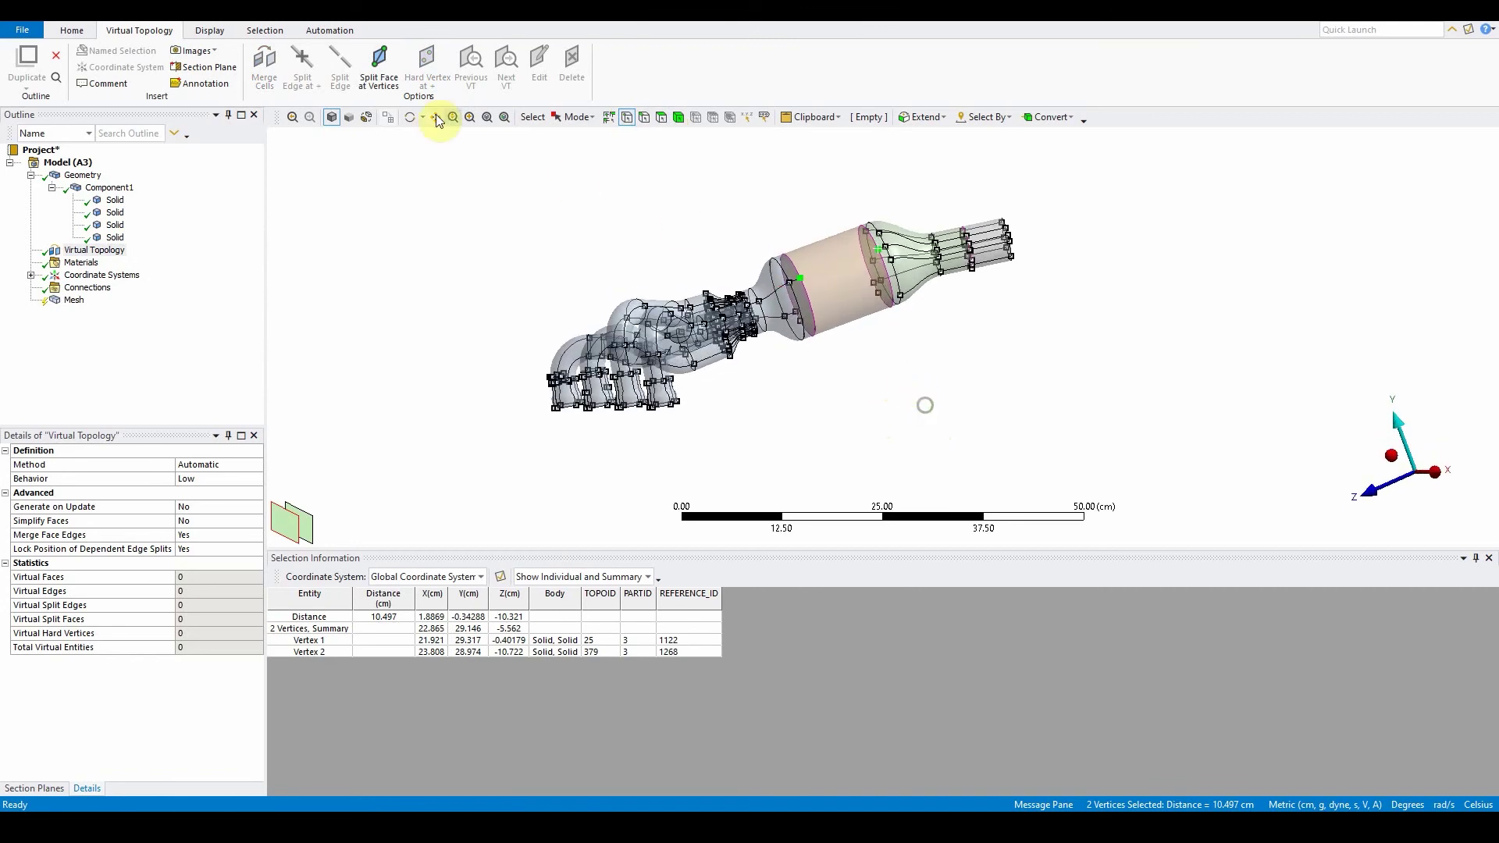
pyautogui.click(387, 64)
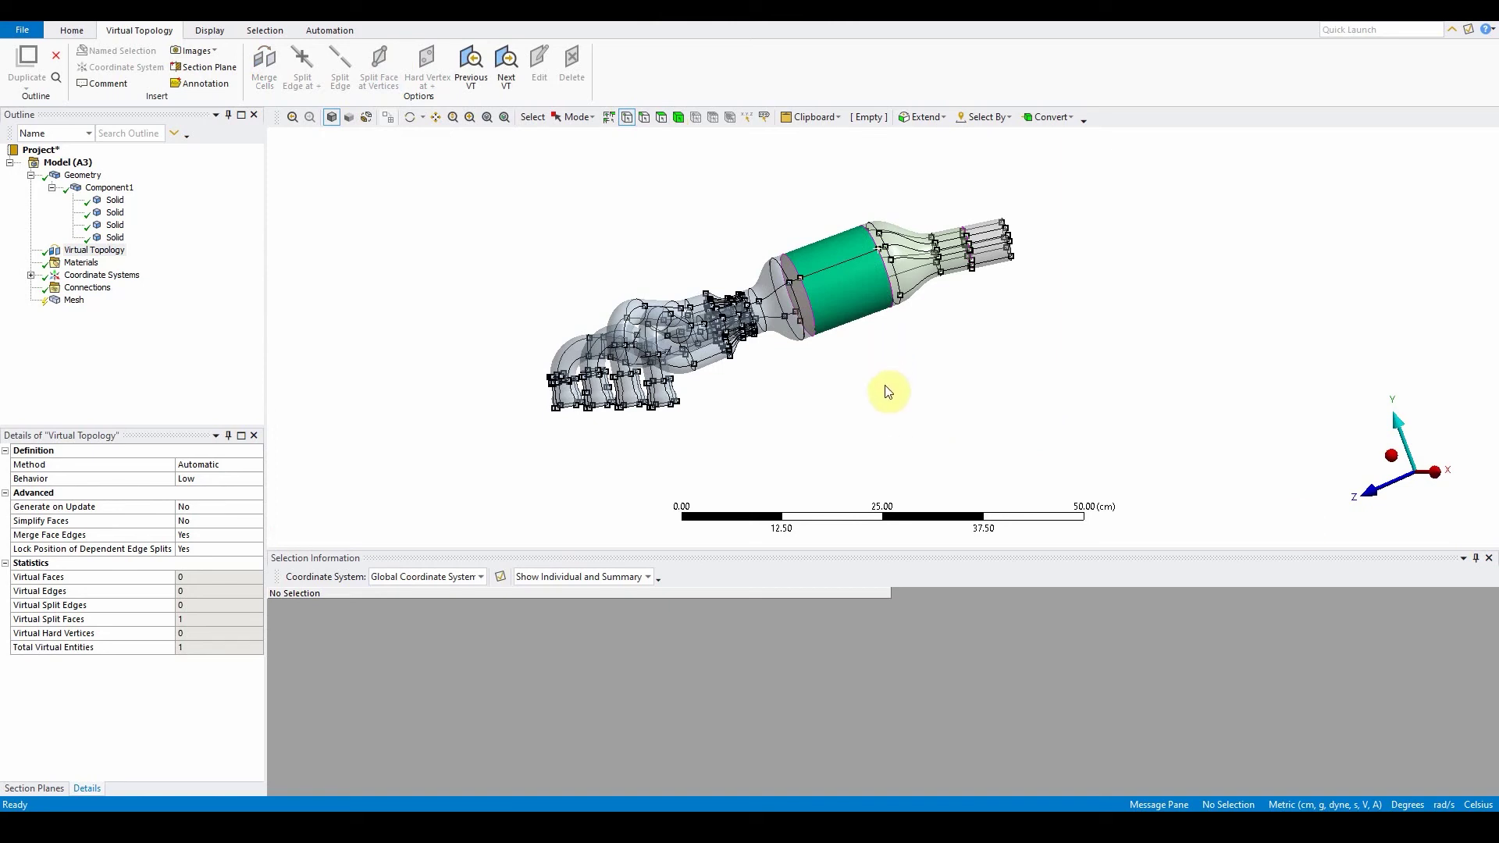
# Split the large cylinder's outer face at the matching pair of end vertices on its opposite side.
pyautogui.moveTo(888, 391); pyautogui.dragTo(854, 312, button='middle')
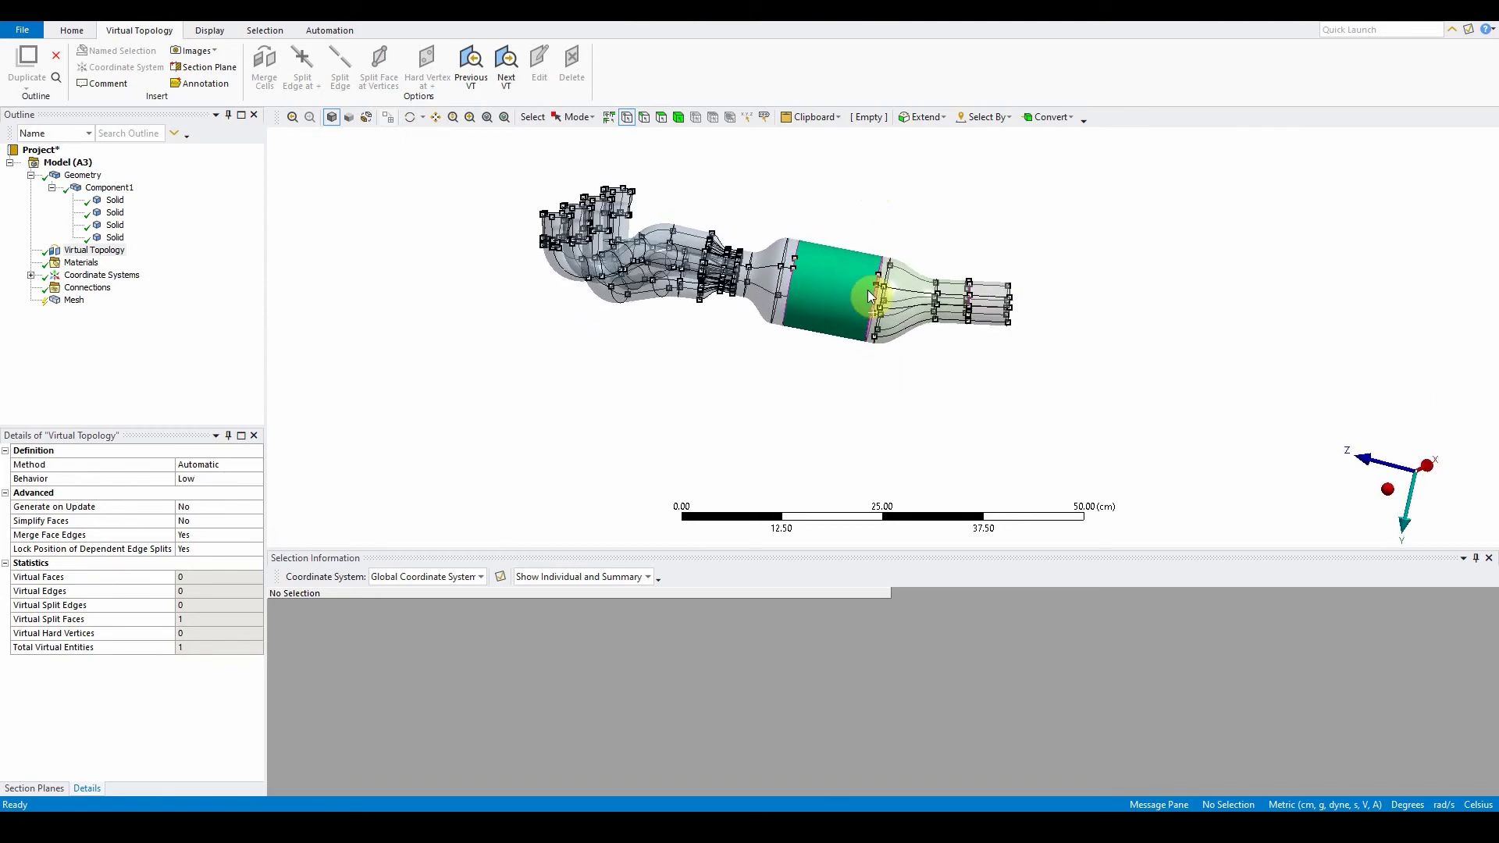
pyautogui.click(874, 286)
pyautogui.keyDown('ctrl'); pyautogui.click(793, 271); pyautogui.keyUp('ctrl')
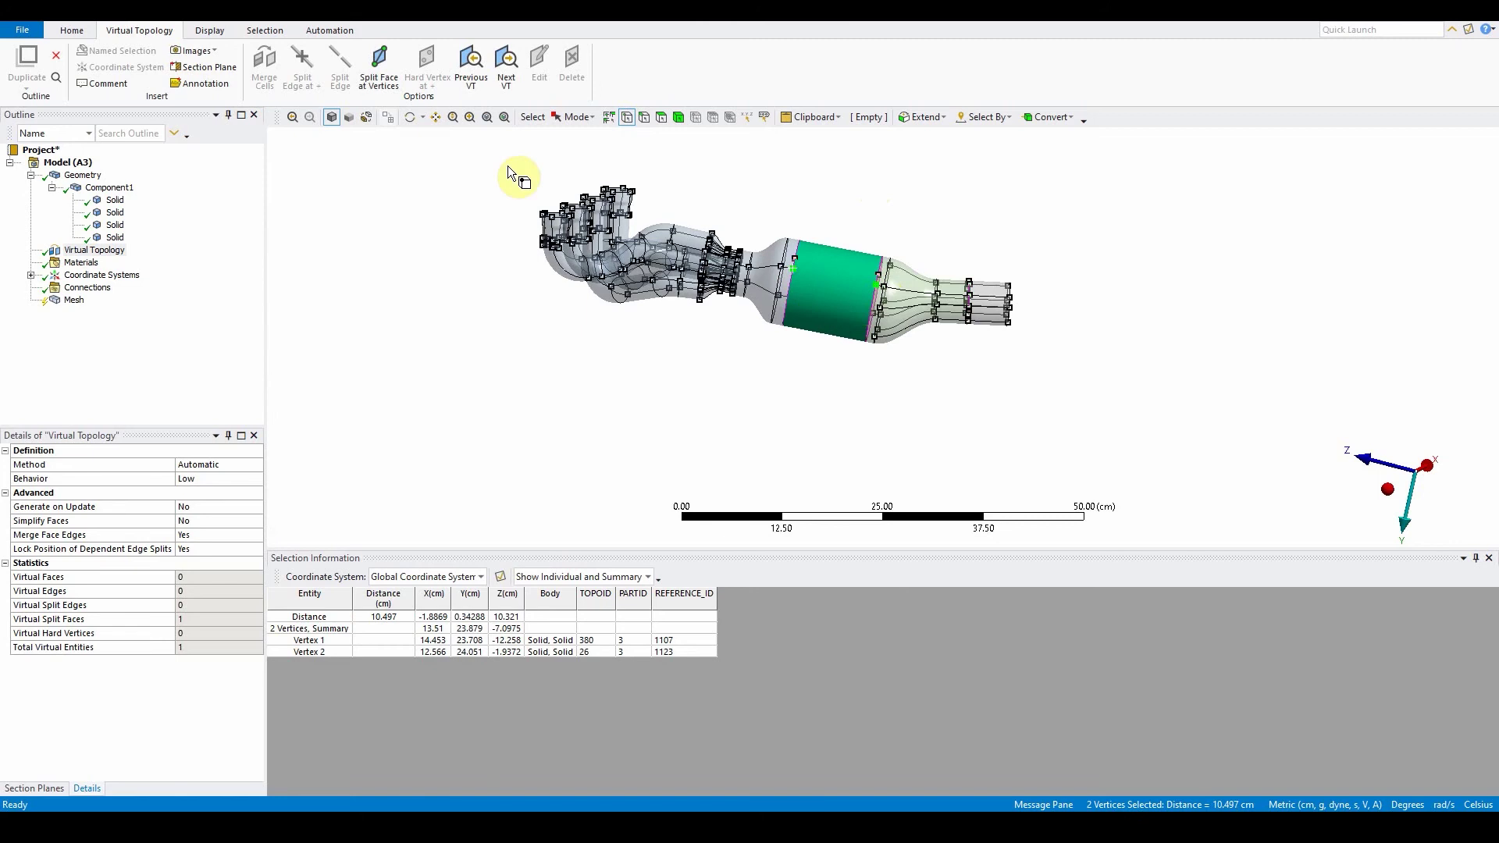
pyautogui.click(378, 70)
# Insert a mesh method scoped to the large cylindrical body and the short outlet pipe body, and set it to MultiZone.
pyautogui.moveTo(950, 392); pyautogui.dragTo(978, 207, button='middle')
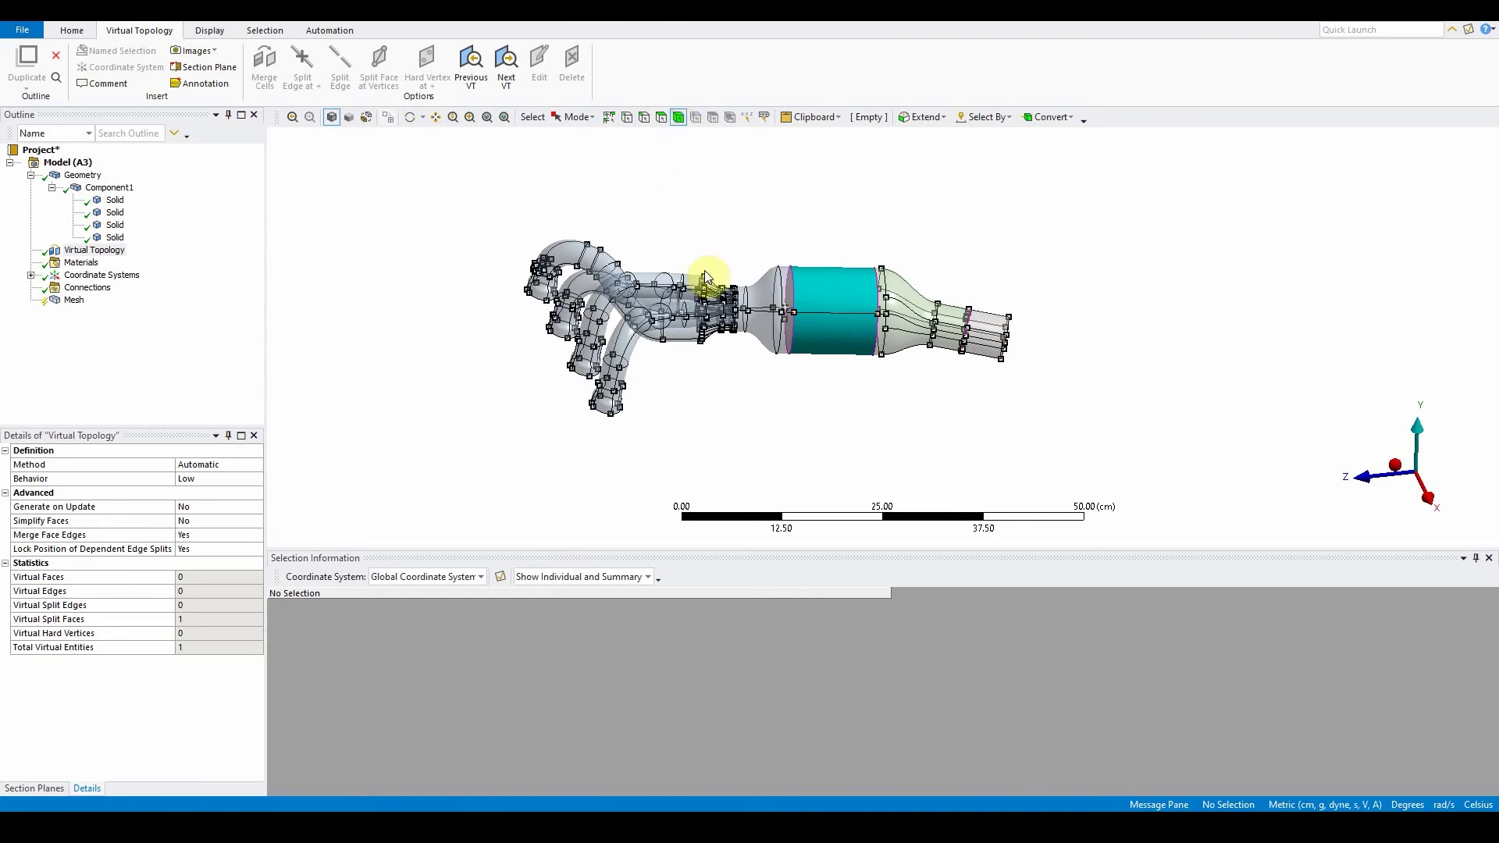
pyautogui.click(828, 309)
pyautogui.keyDown('ctrl'); pyautogui.click(998, 345); pyautogui.keyUp('ctrl')
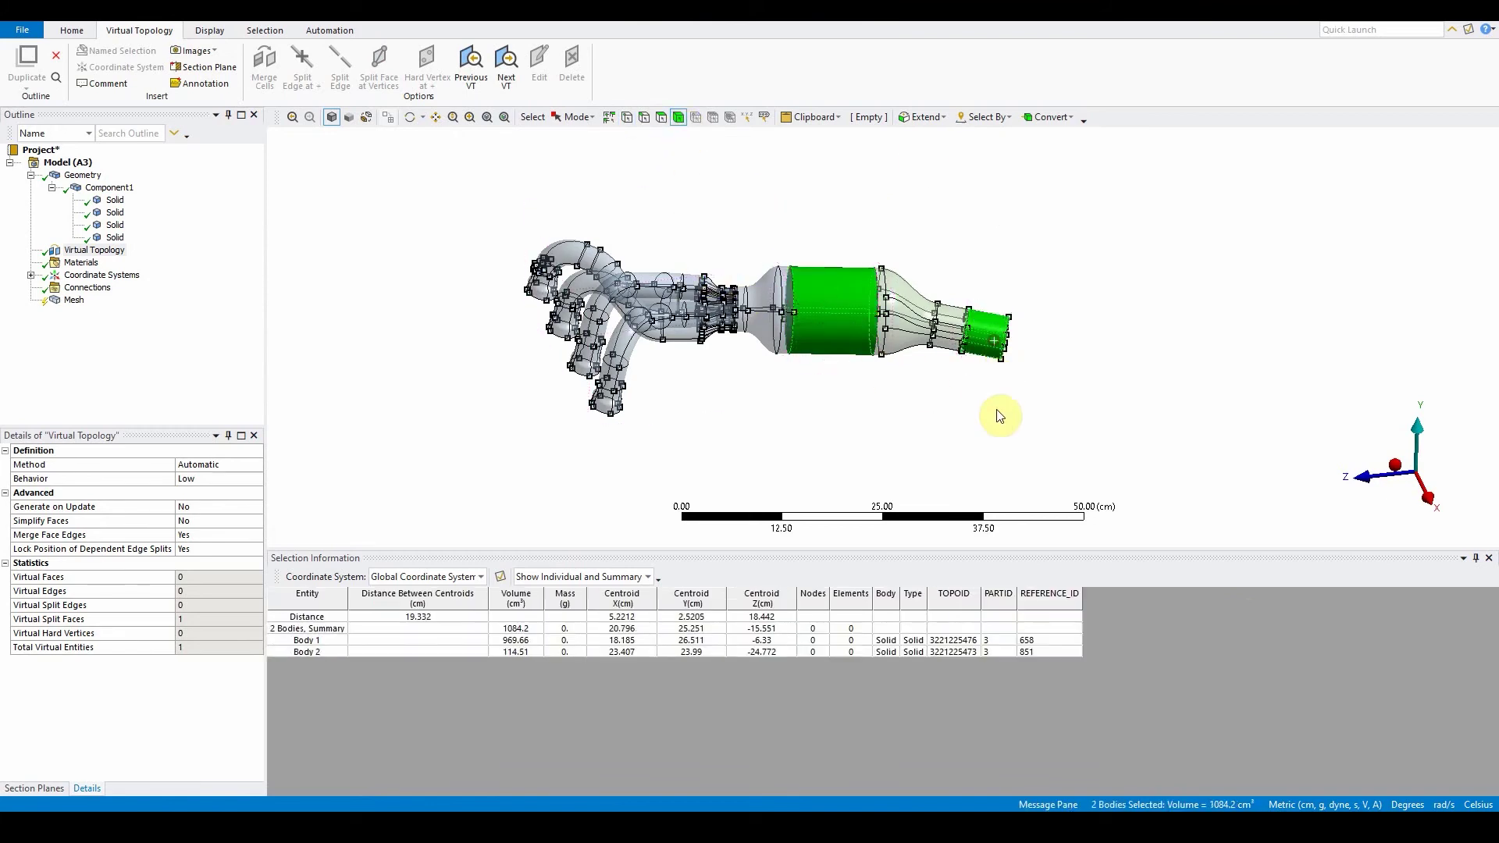
pyautogui.rightClick(86, 308)
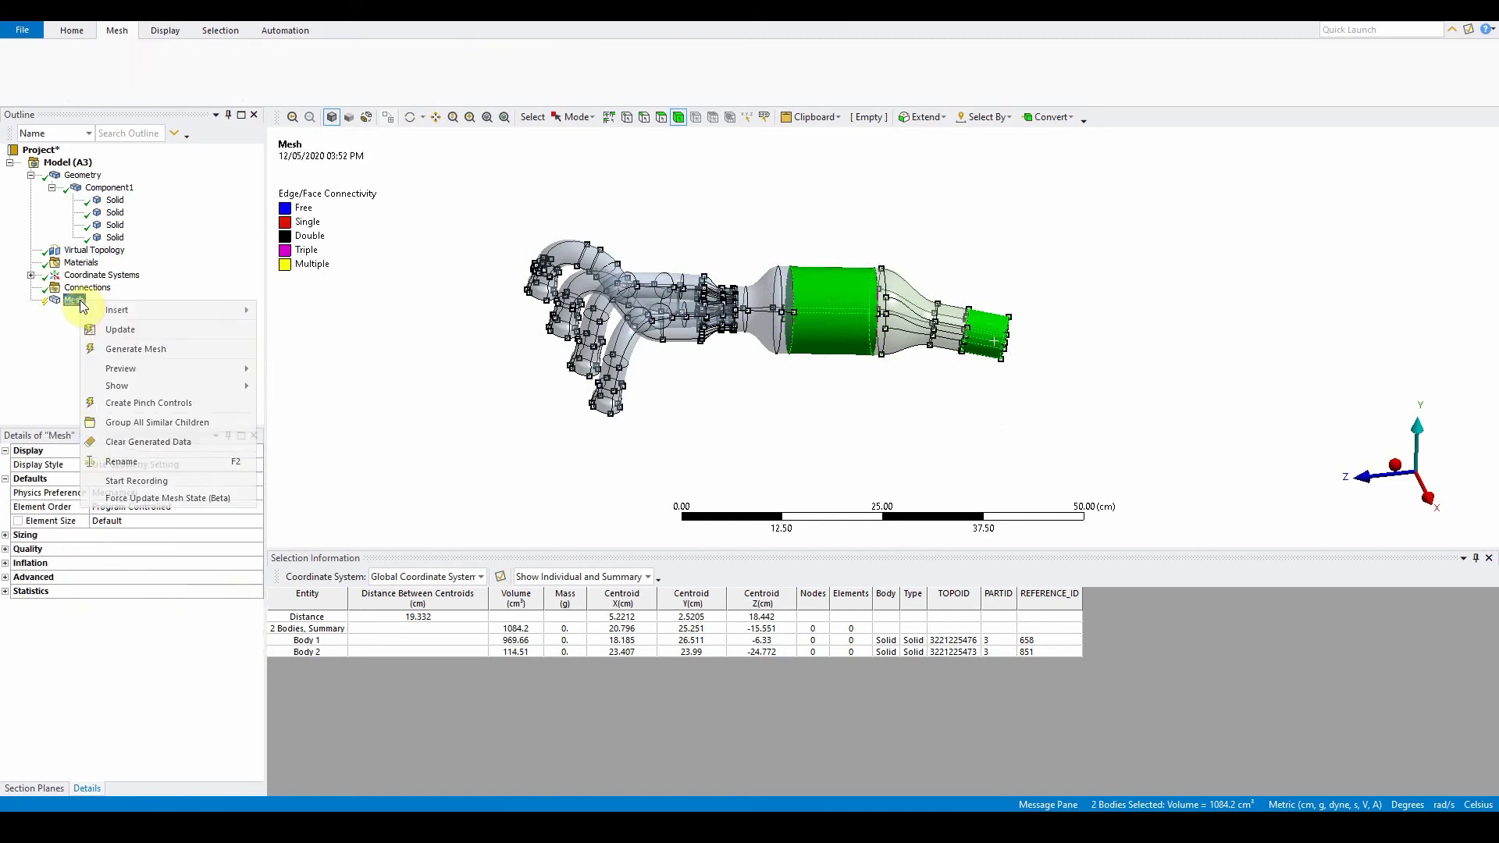
pyautogui.moveTo(159, 309)
pyautogui.click(336, 309)
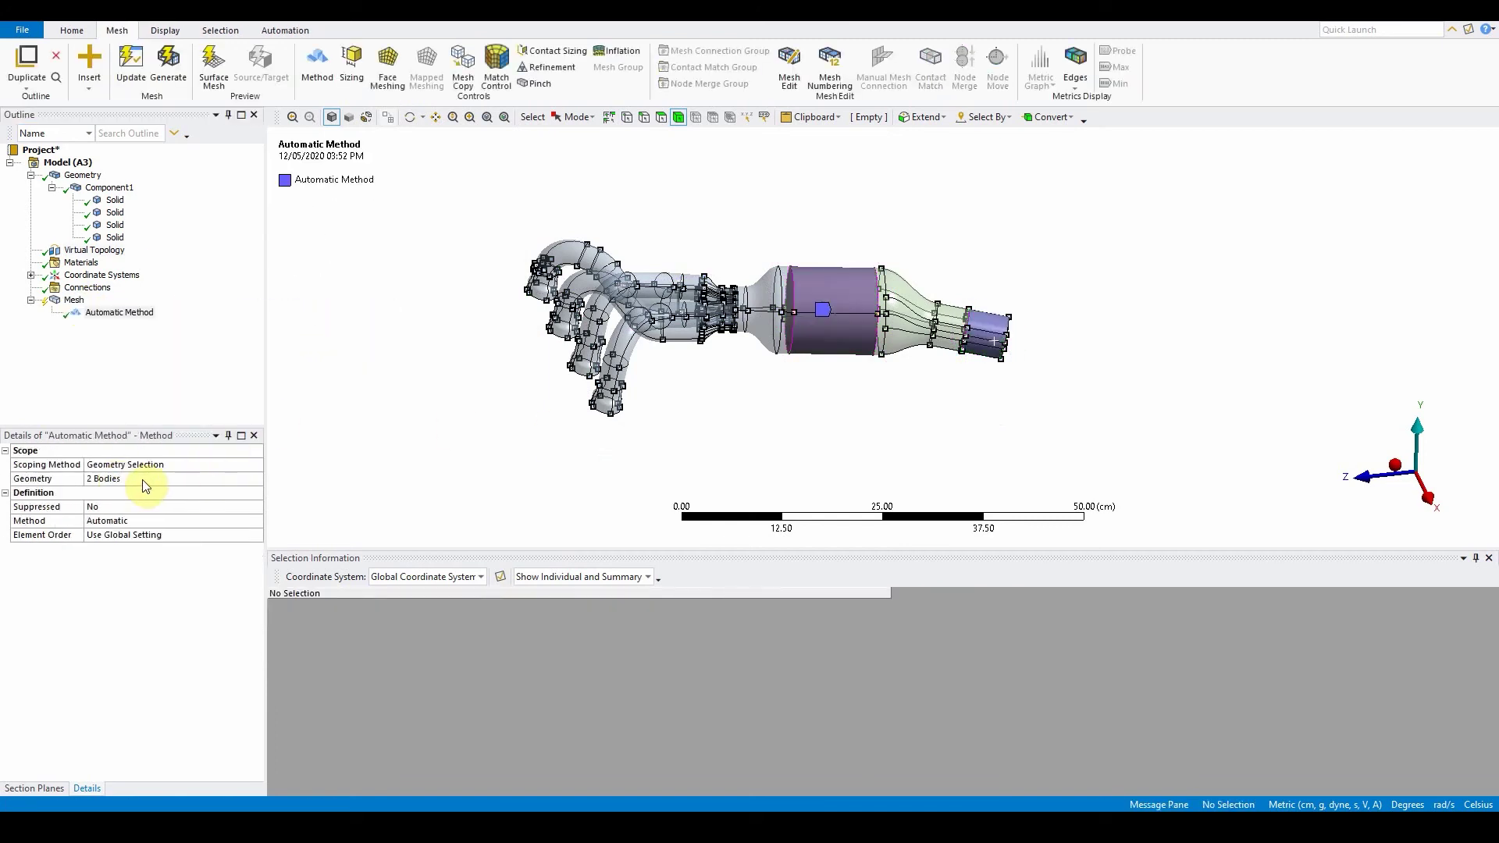
pyautogui.click(152, 519)
pyautogui.click(256, 520)
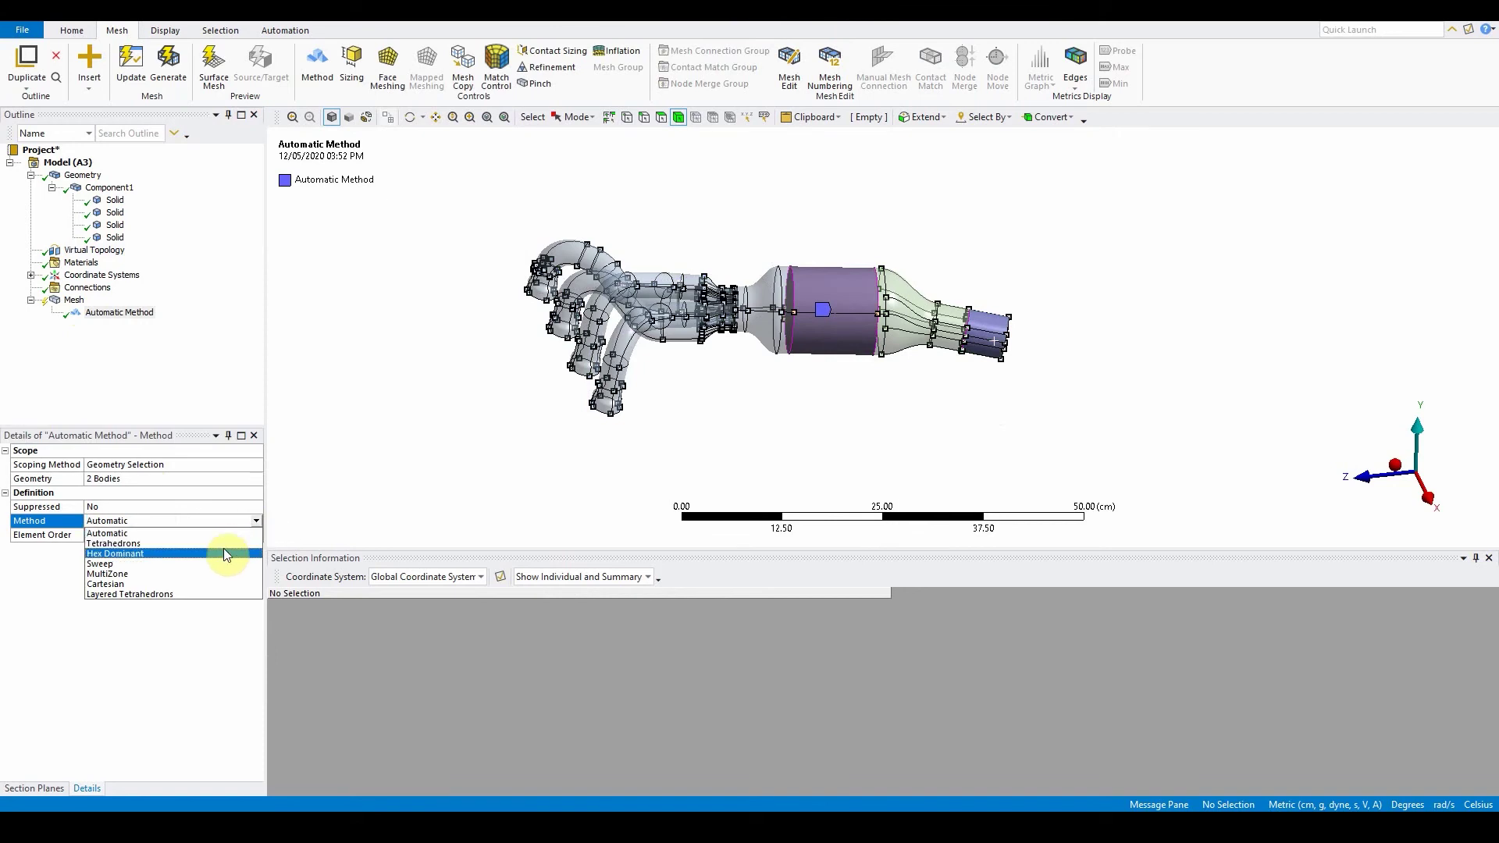
pyautogui.click(214, 572)
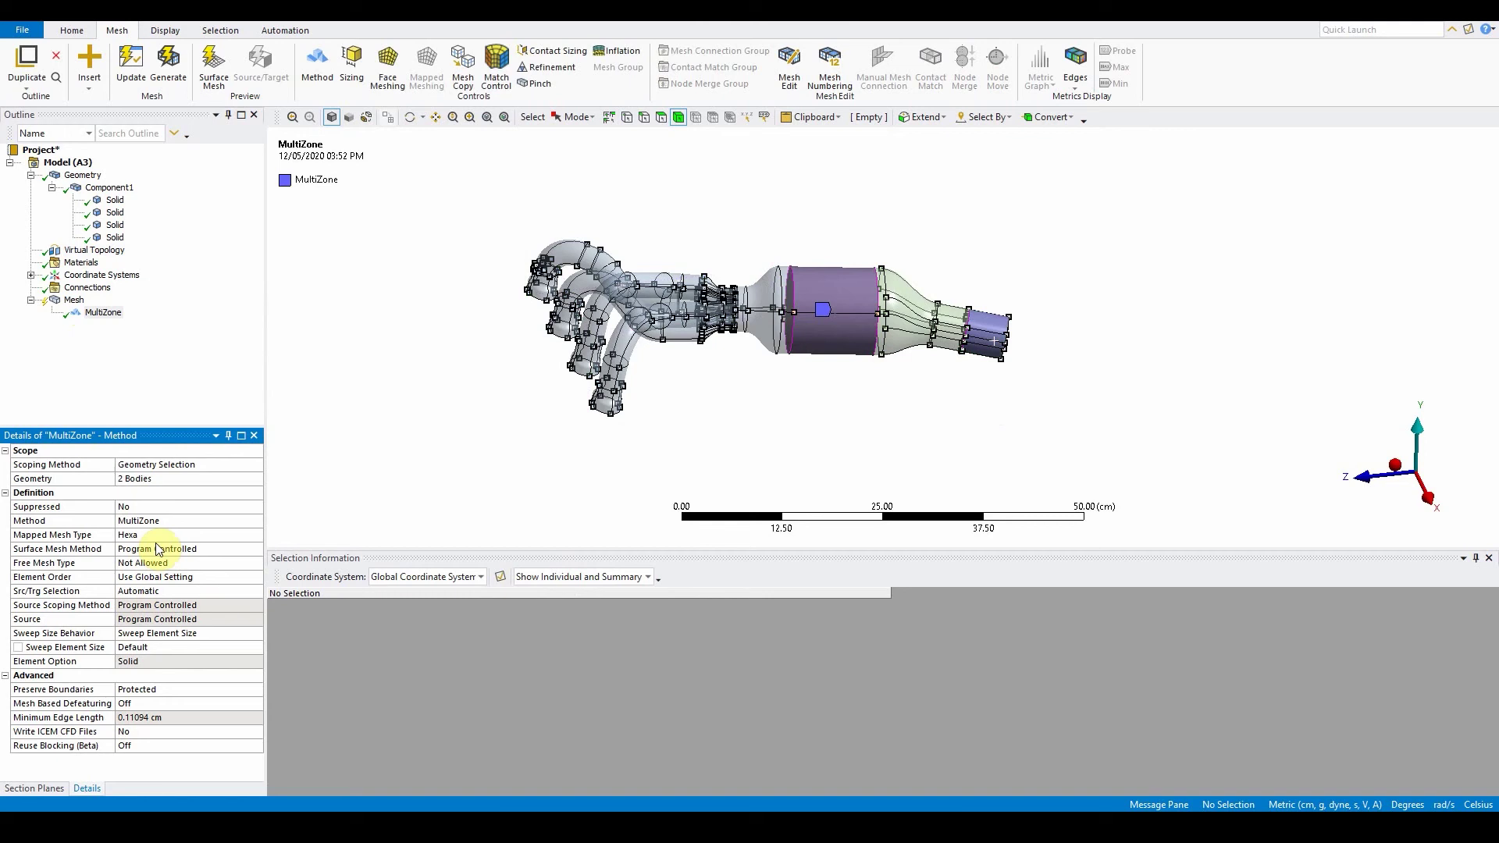
# Set the MultiZone method's surface mesh method to Uniform.
pyautogui.click(193, 550)
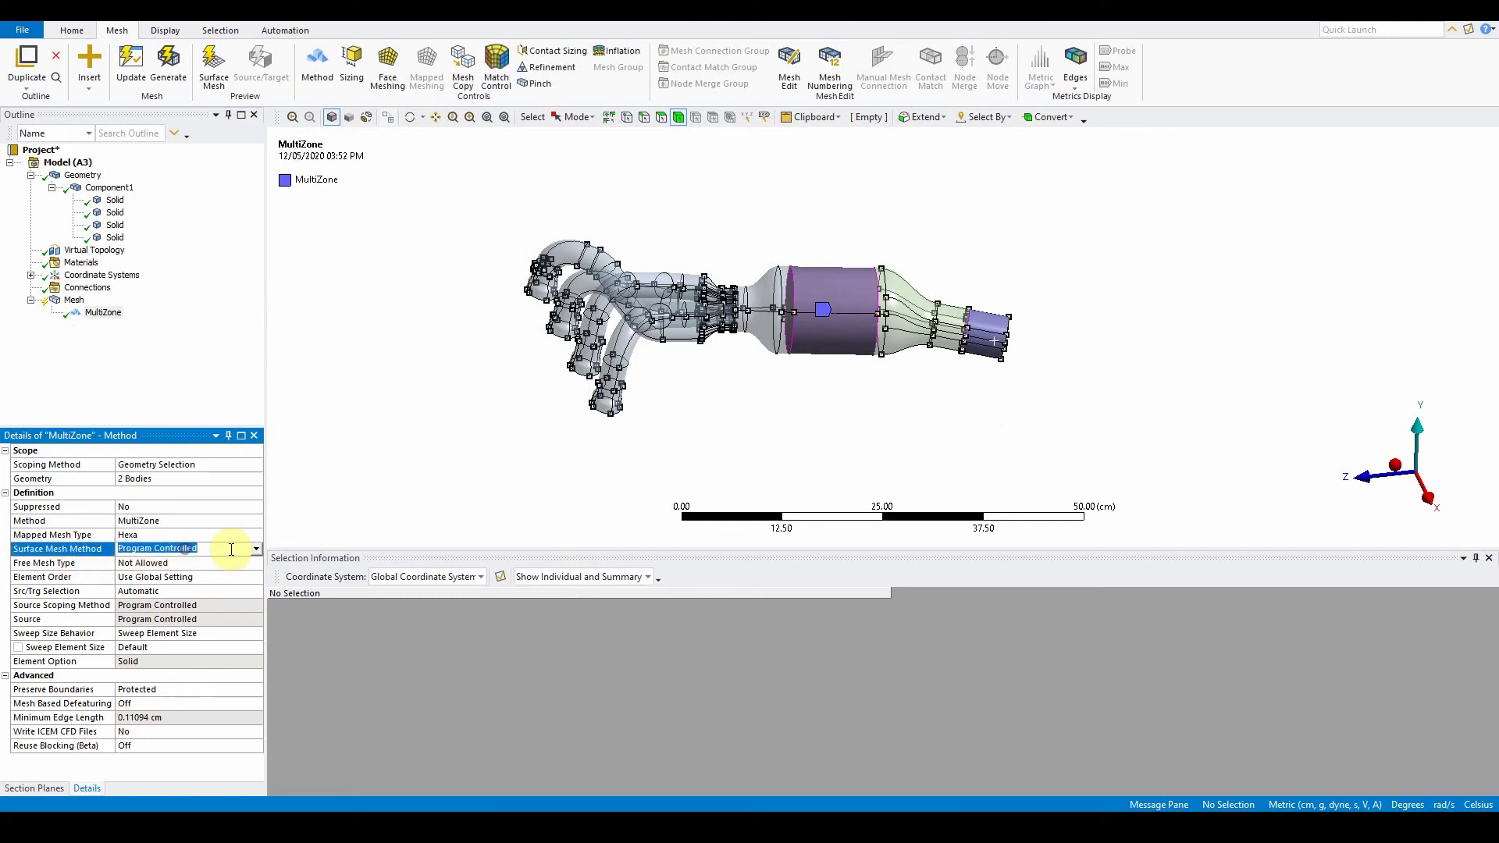
pyautogui.click(258, 550)
pyautogui.click(232, 571)
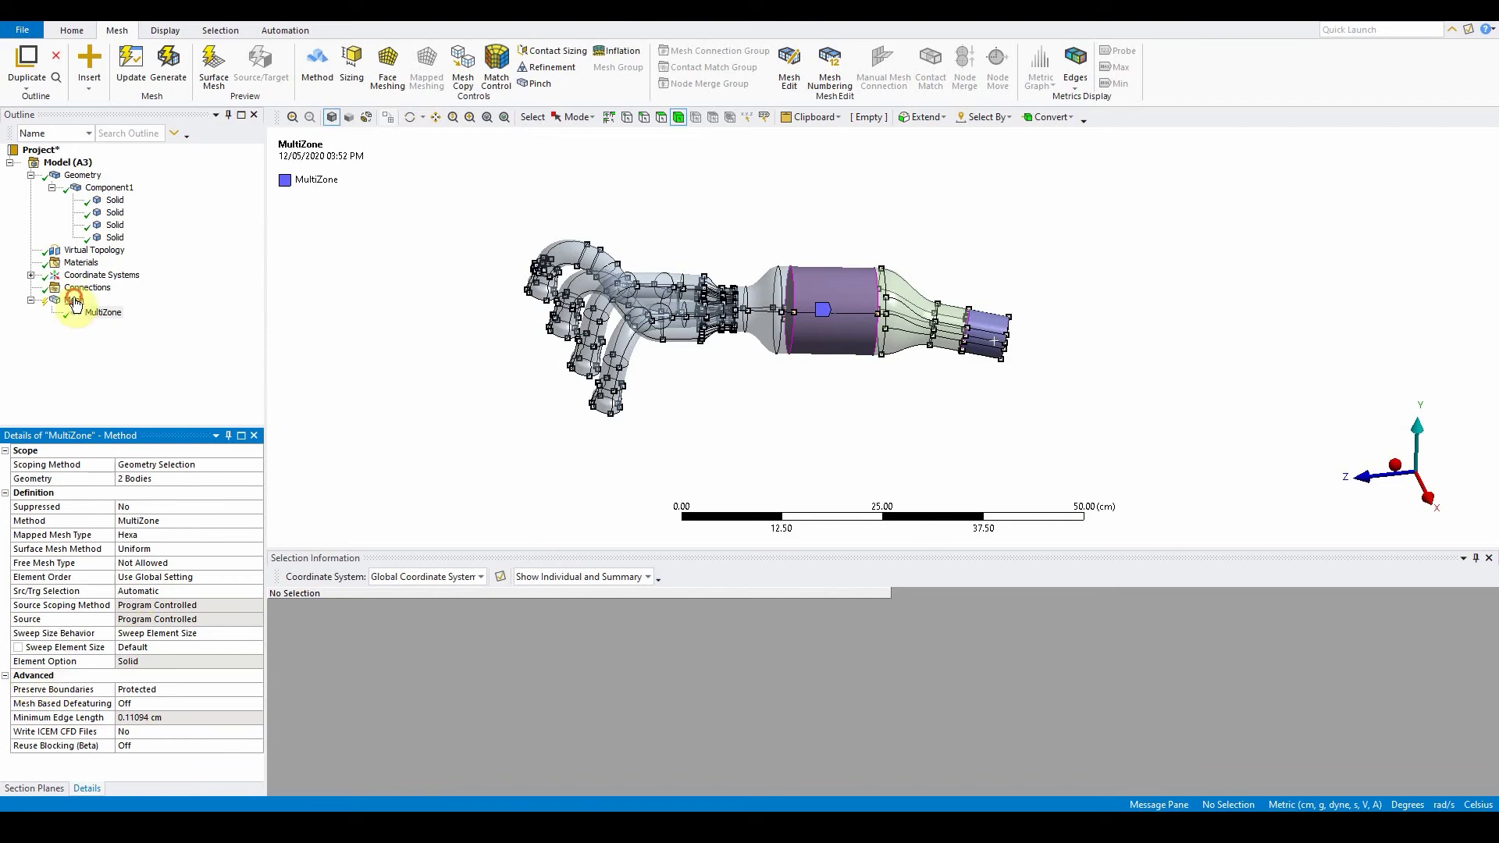
# Set the global mesh's advanced Triangle Surface Mesher option to Advancing Front.
pyautogui.click(75, 299)
pyautogui.click(6, 578)
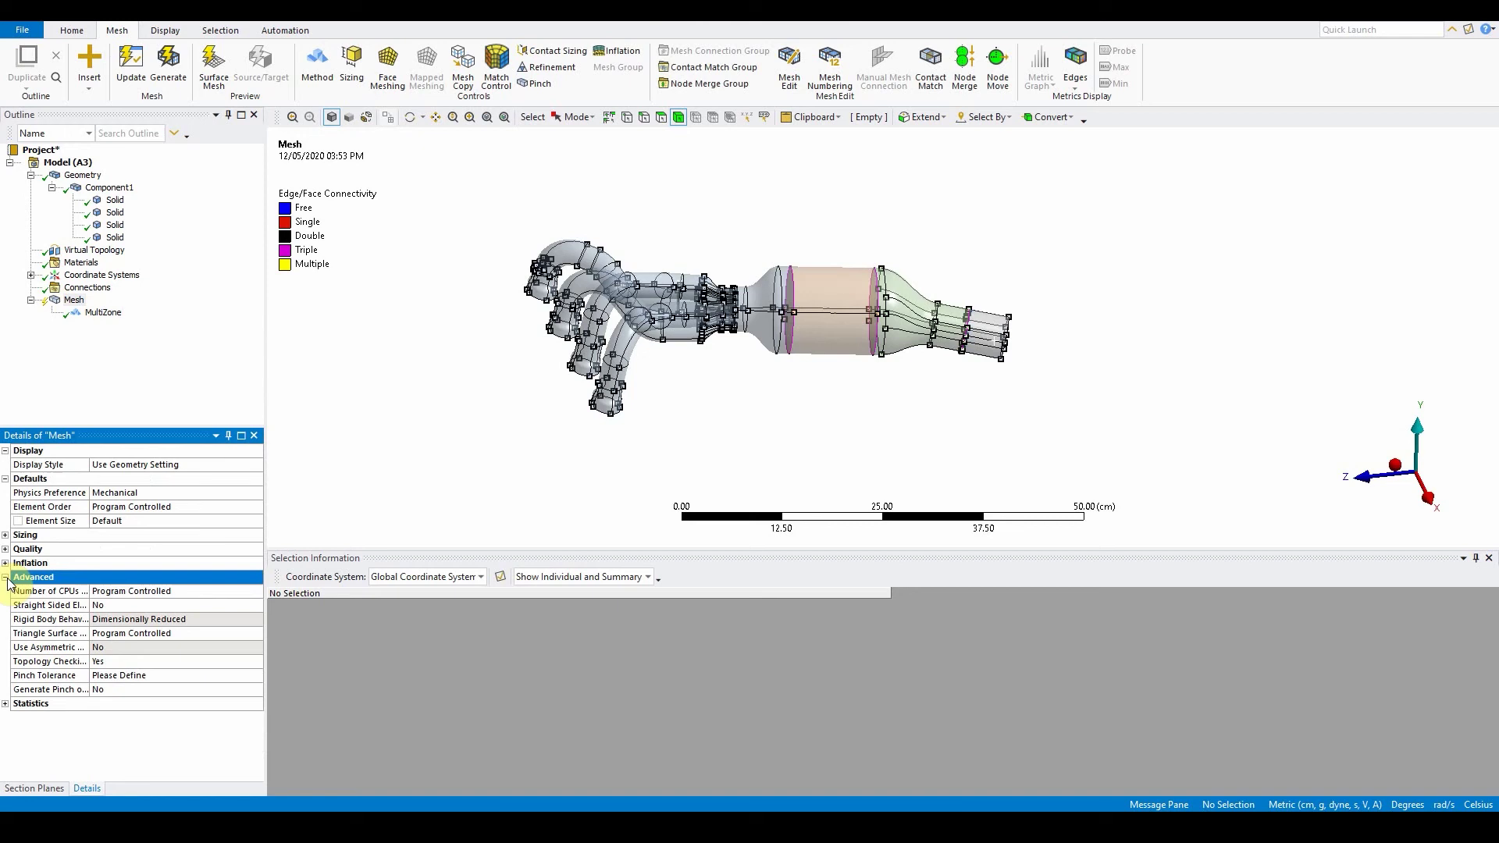
pyautogui.click(133, 633)
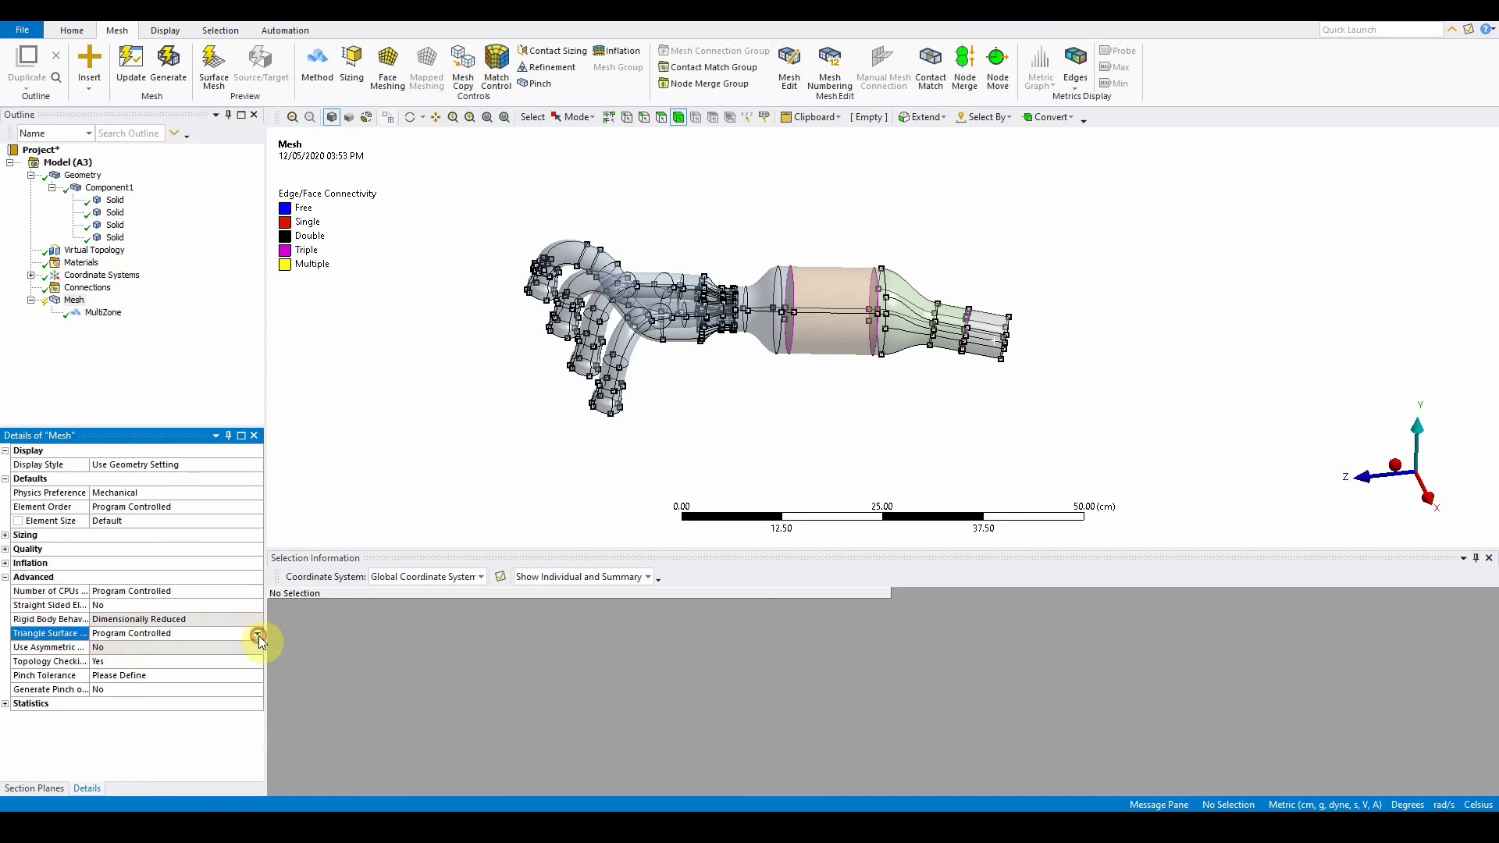
pyautogui.click(258, 634)
pyautogui.click(233, 651)
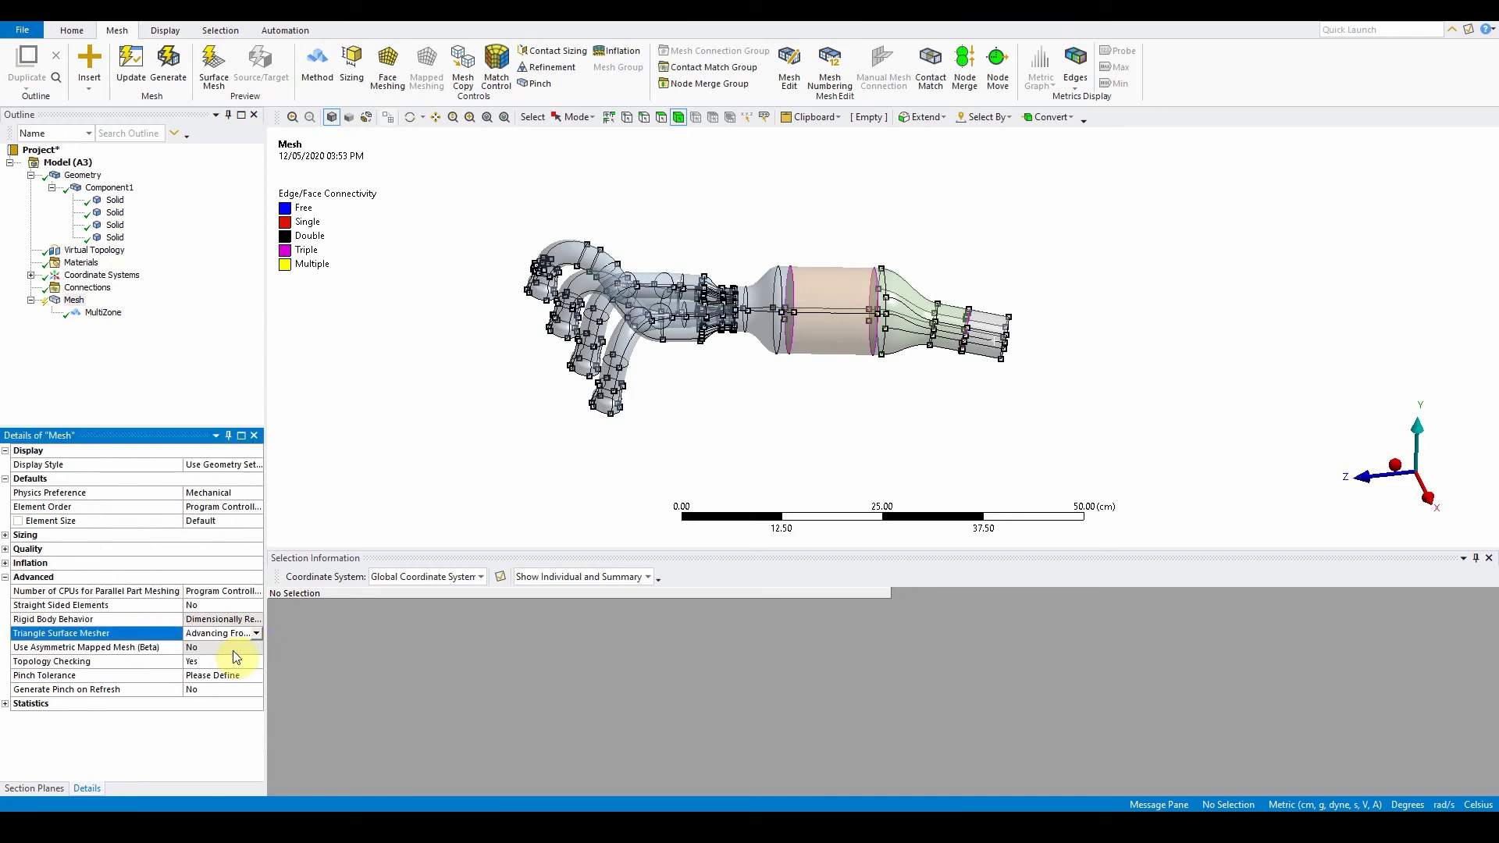
# Set the global mesh's physics preference to CFD and expand its sizing settings.
pyautogui.moveTo(757, 442); pyautogui.dragTo(864, 442, button='middle')
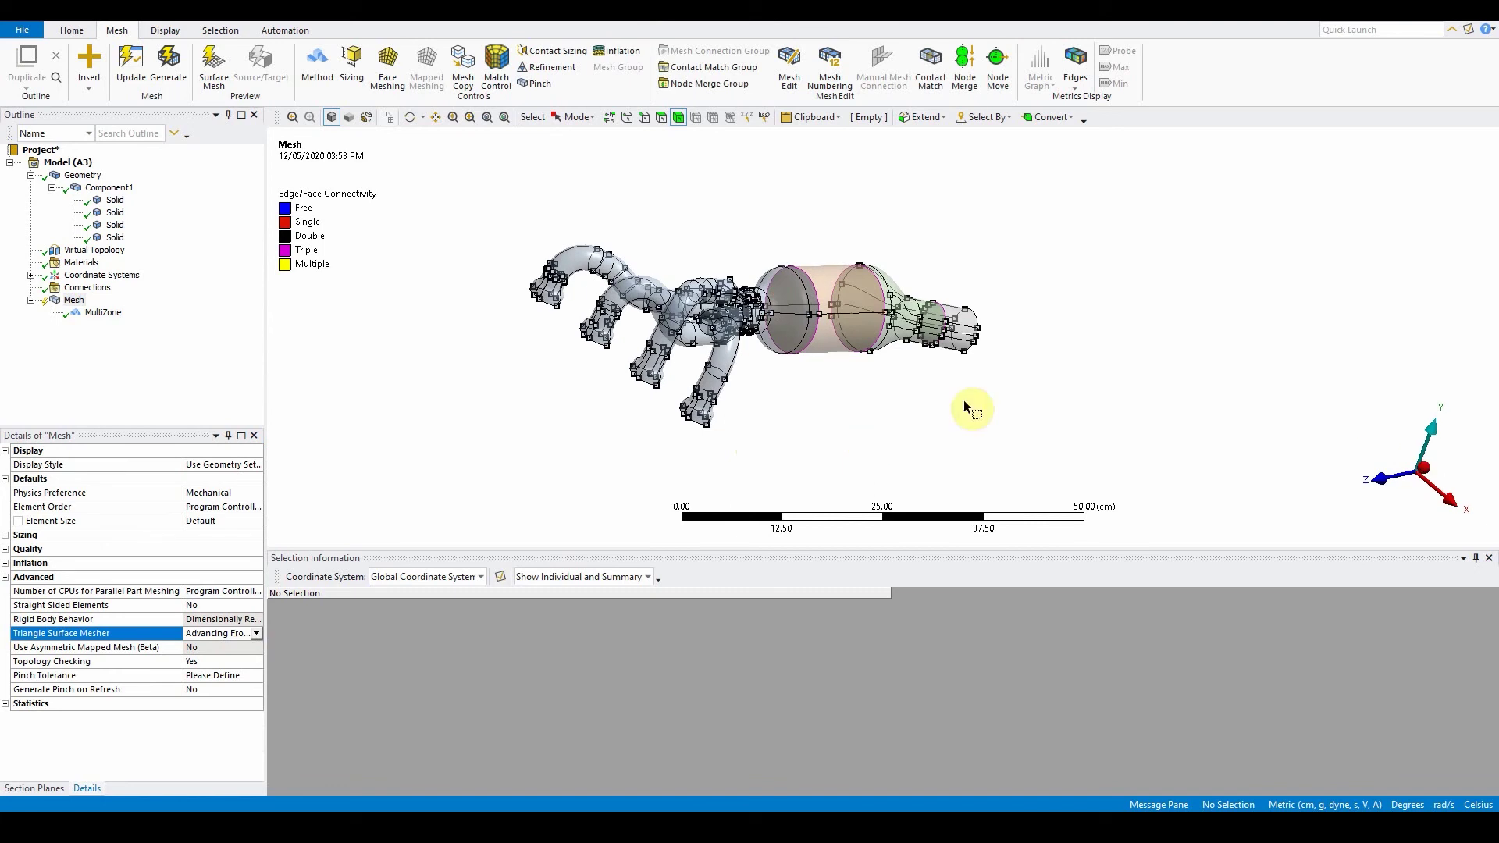
pyautogui.click(217, 498)
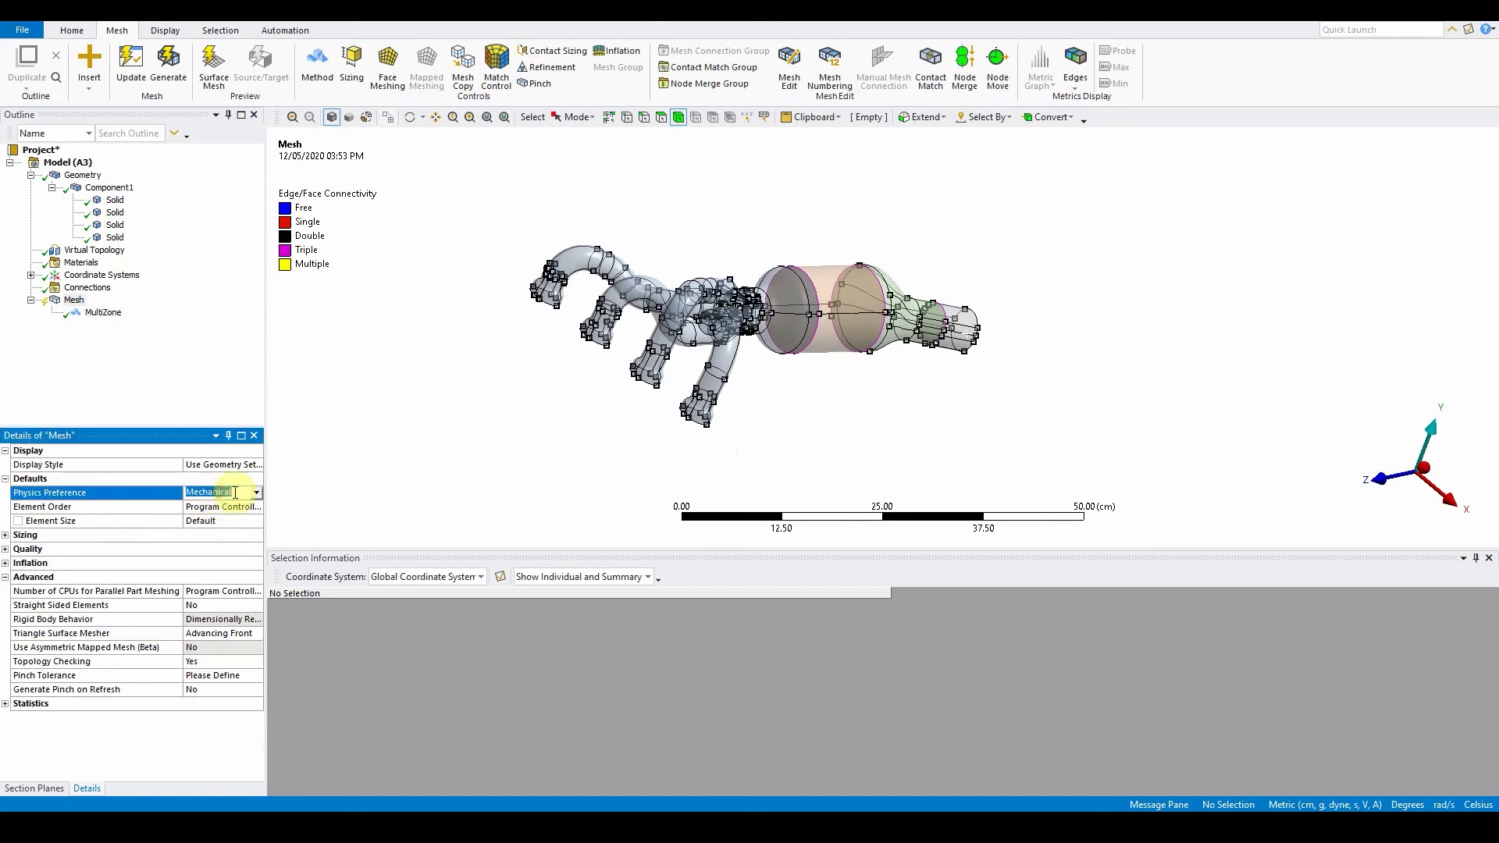
pyautogui.click(256, 492)
pyautogui.click(236, 539)
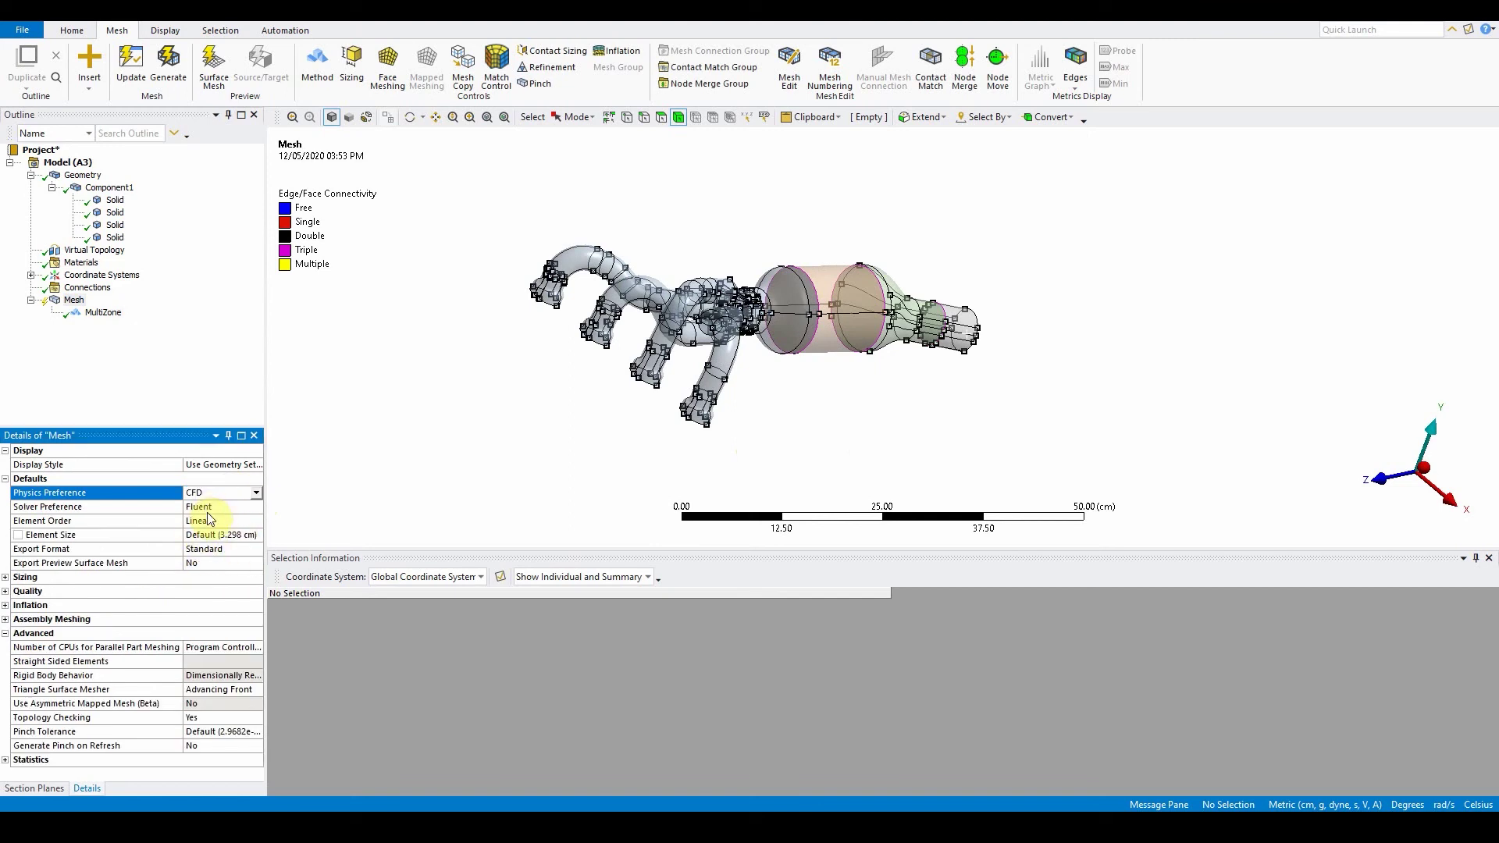
pyautogui.click(6, 579)
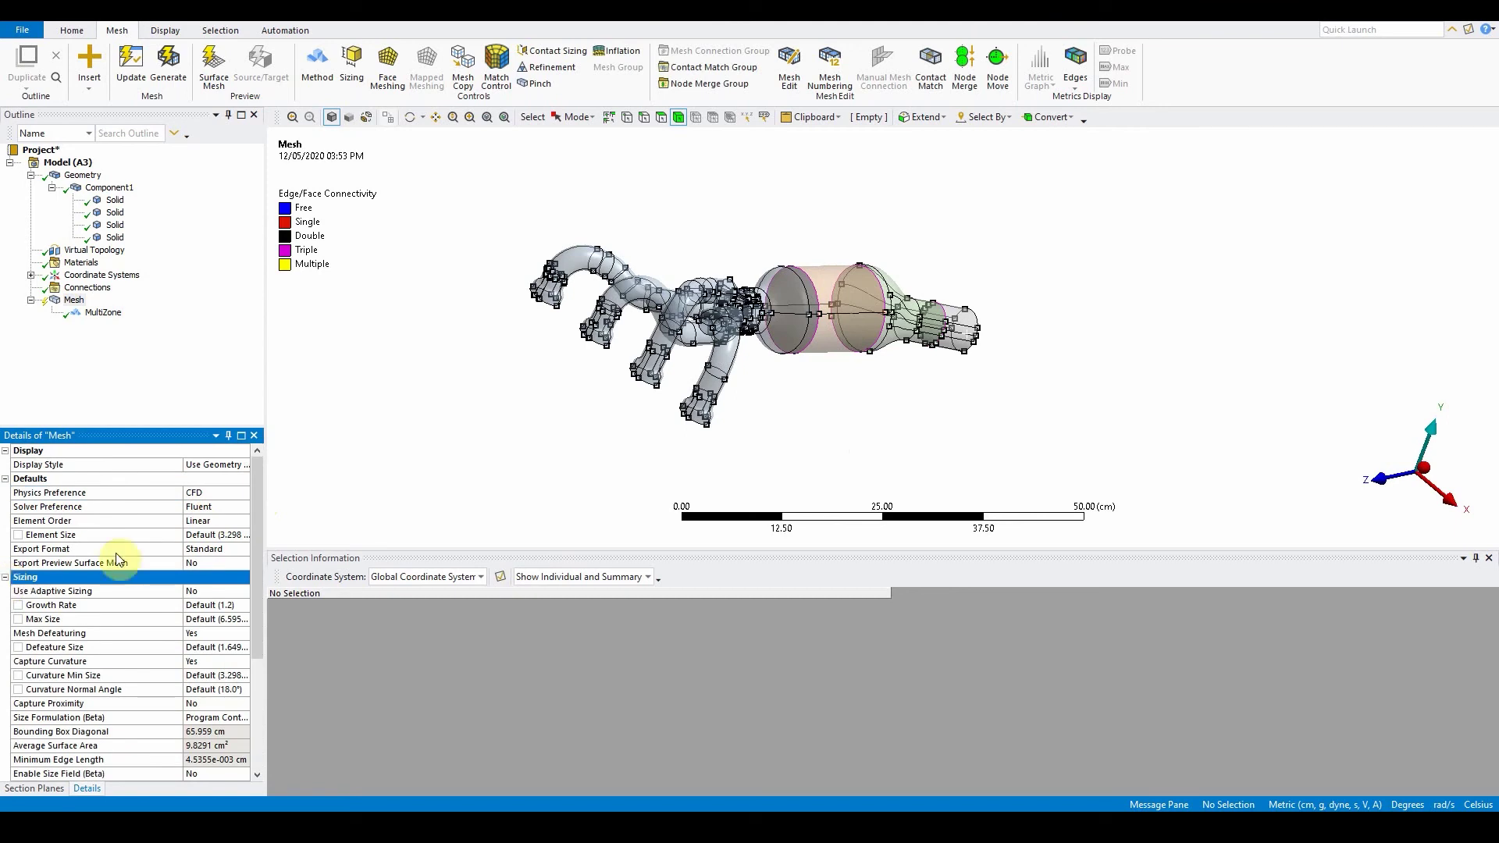
# Set the global mesh's element size to 8 cm and its max size to 16 cm.
pyautogui.click(208, 534)
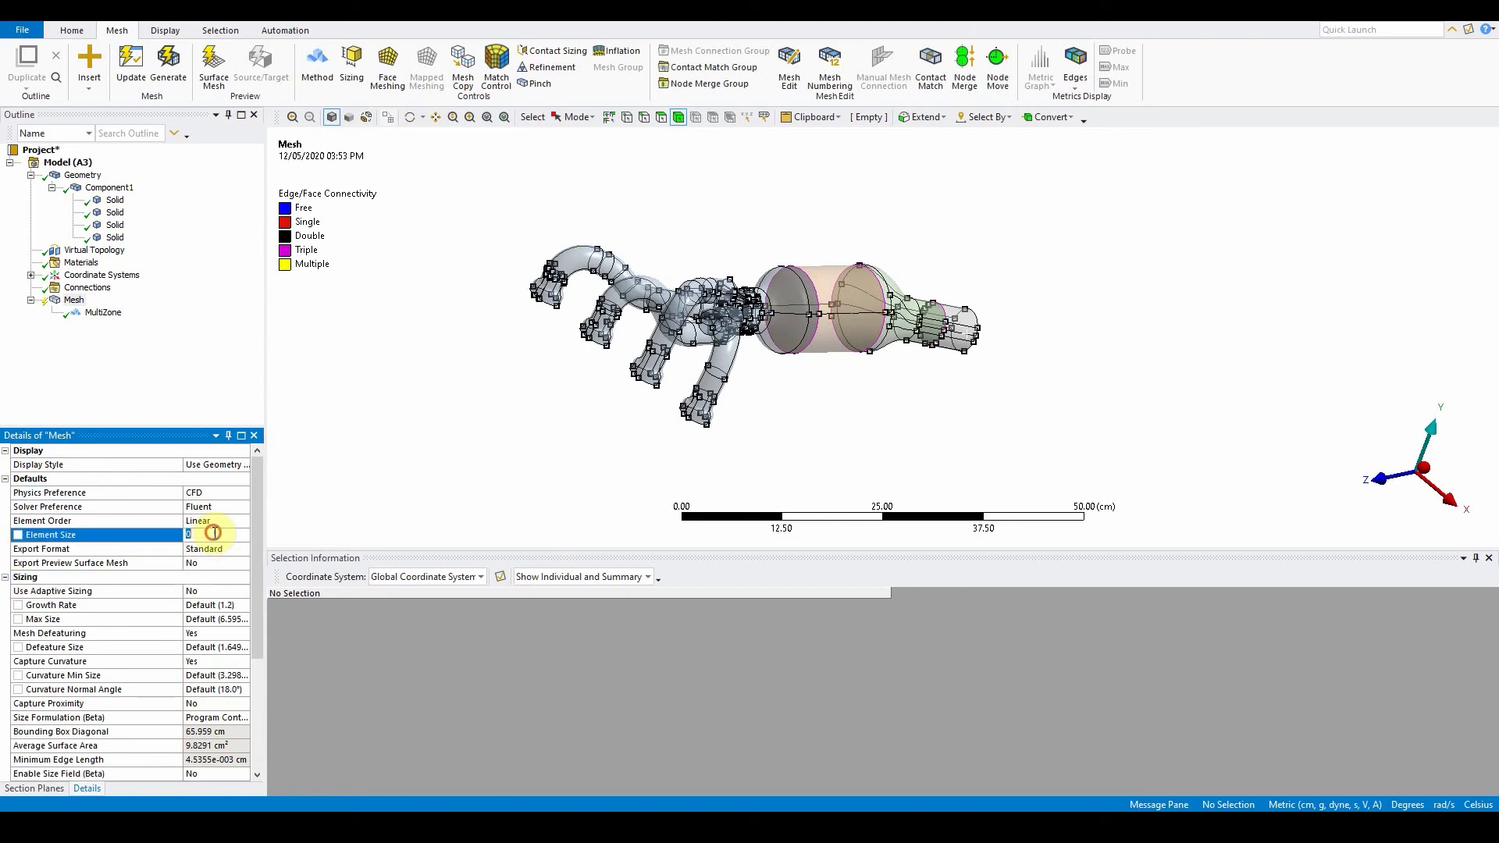
pyautogui.write('8')
pyautogui.press('Return')
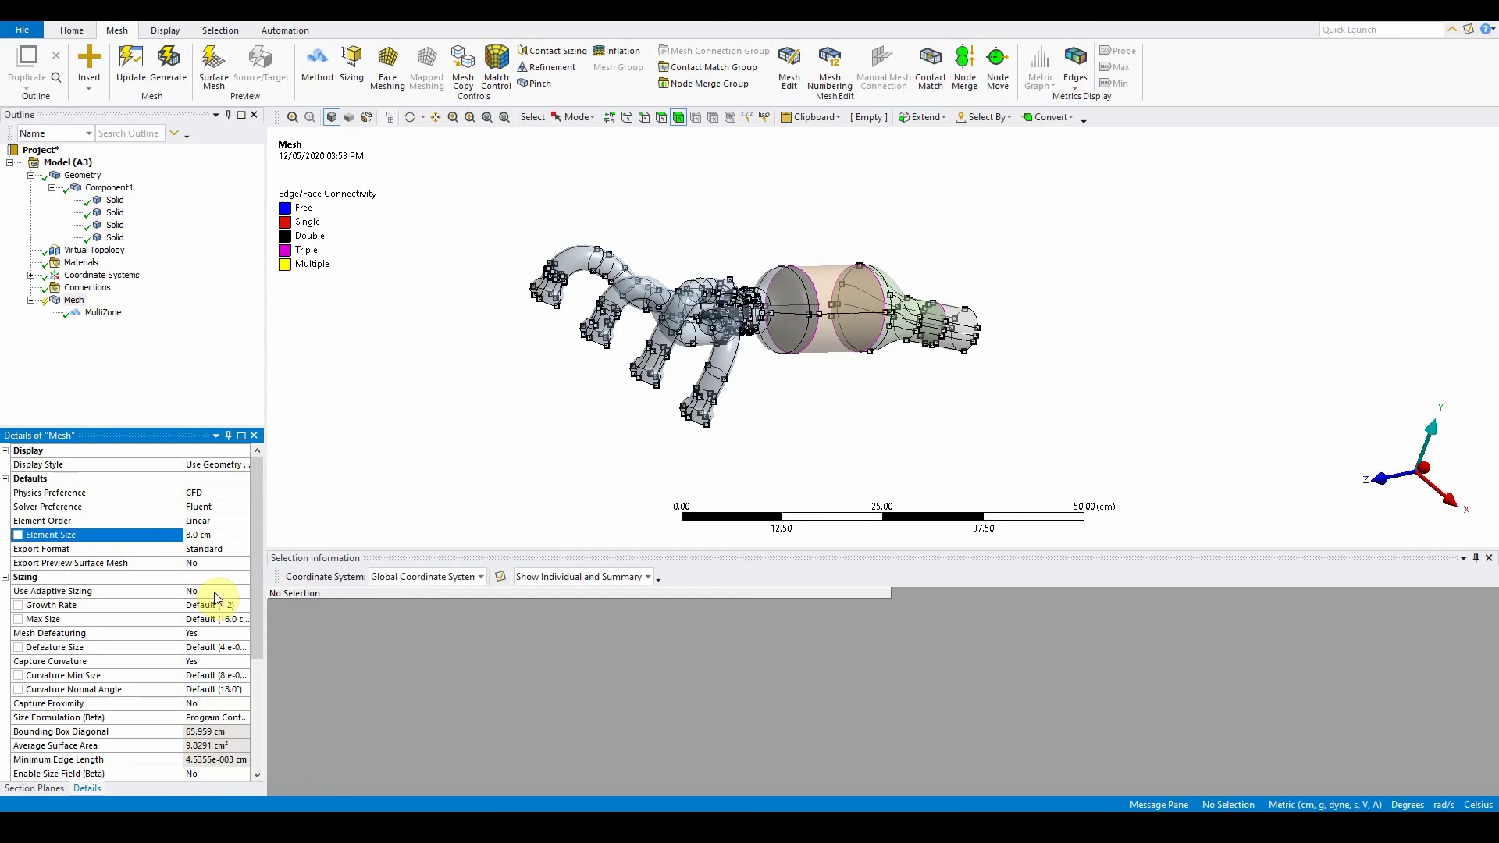
pyautogui.click(211, 619)
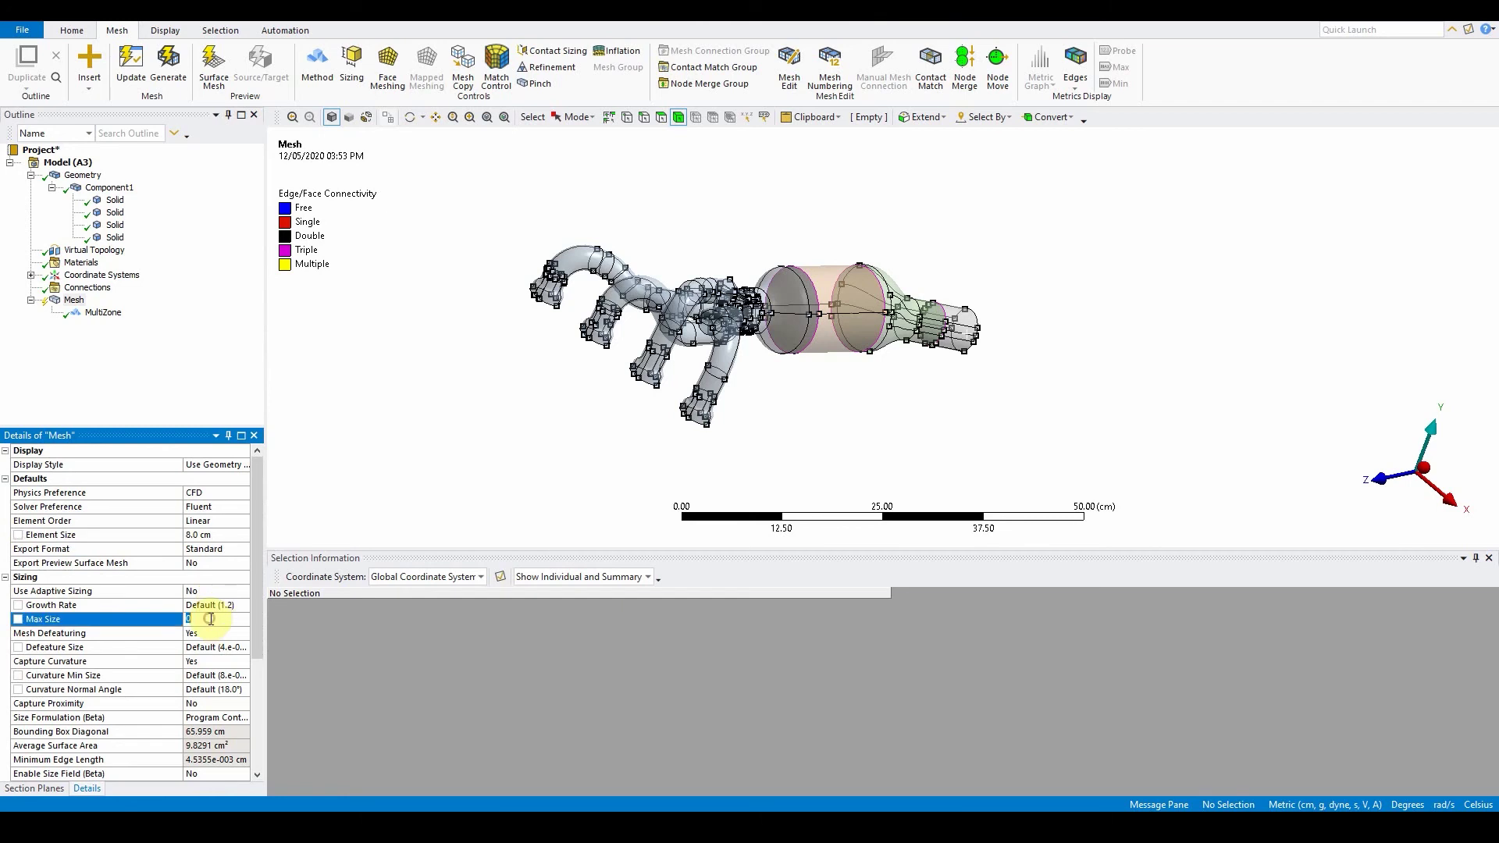
pyautogui.write('16')
pyautogui.press('Return')
# Switch the unit system to Metric (mm, kg, N, s, mV, mA).
pyautogui.click(71, 29)
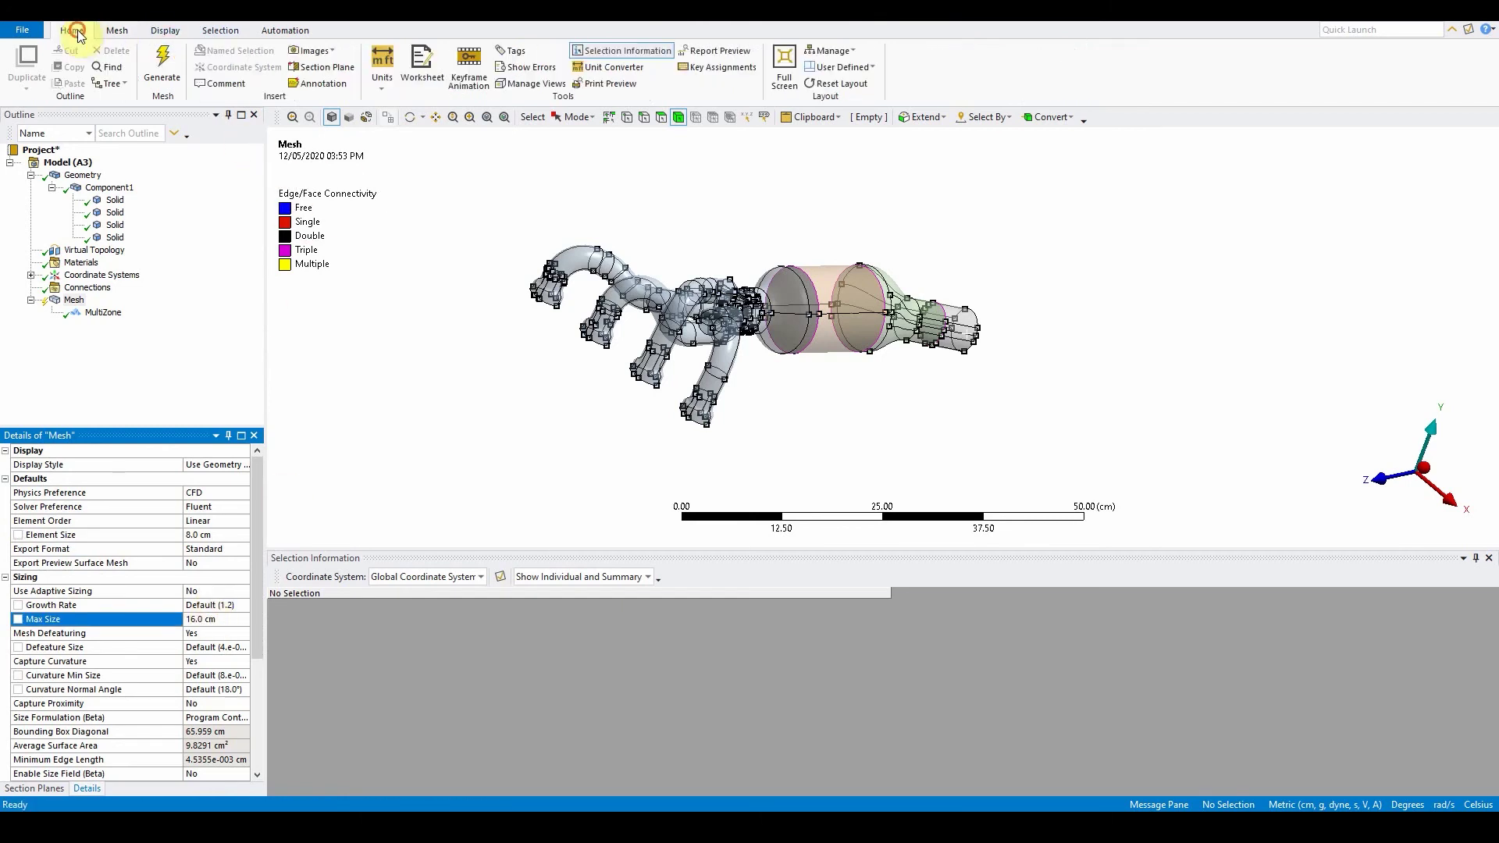
pyautogui.click(384, 61)
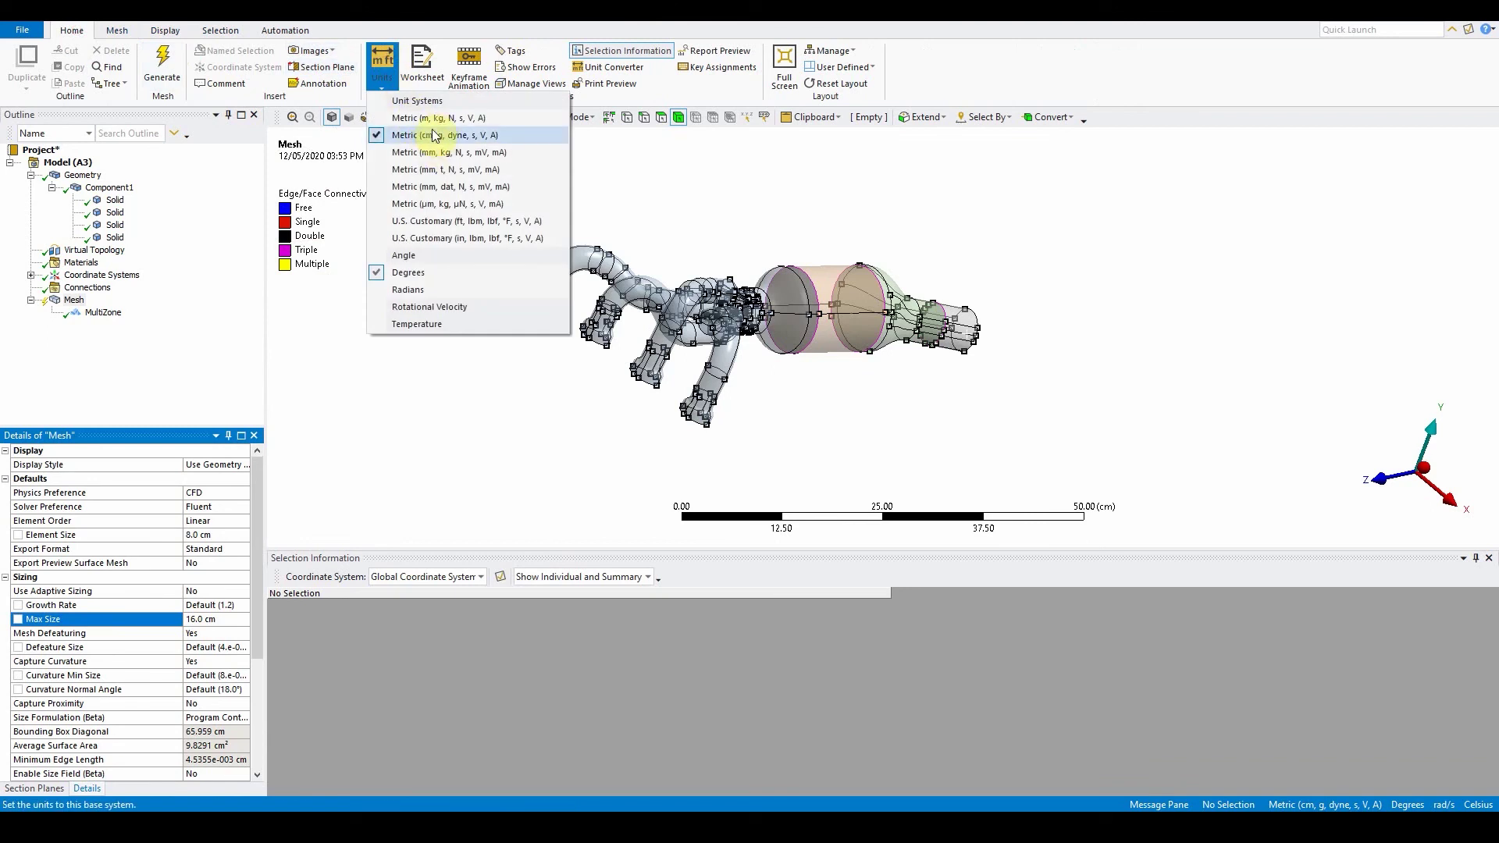
pyautogui.click(439, 154)
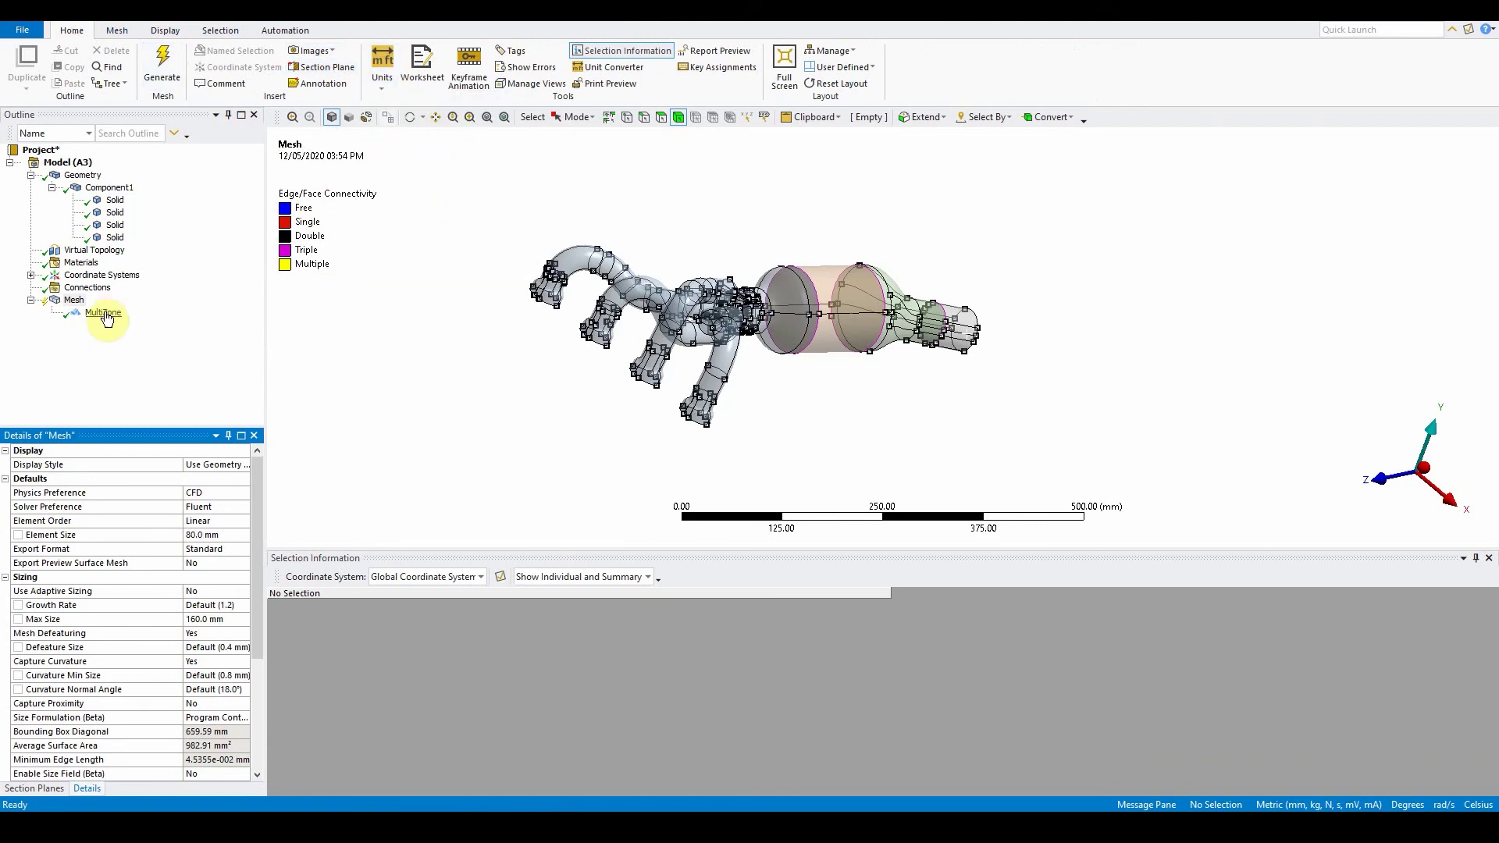
# Set the global mesh's element size to 8 mm and its max size to 16 mm.
pyautogui.click(208, 535)
pyautogui.write('8')
pyautogui.press('Return')
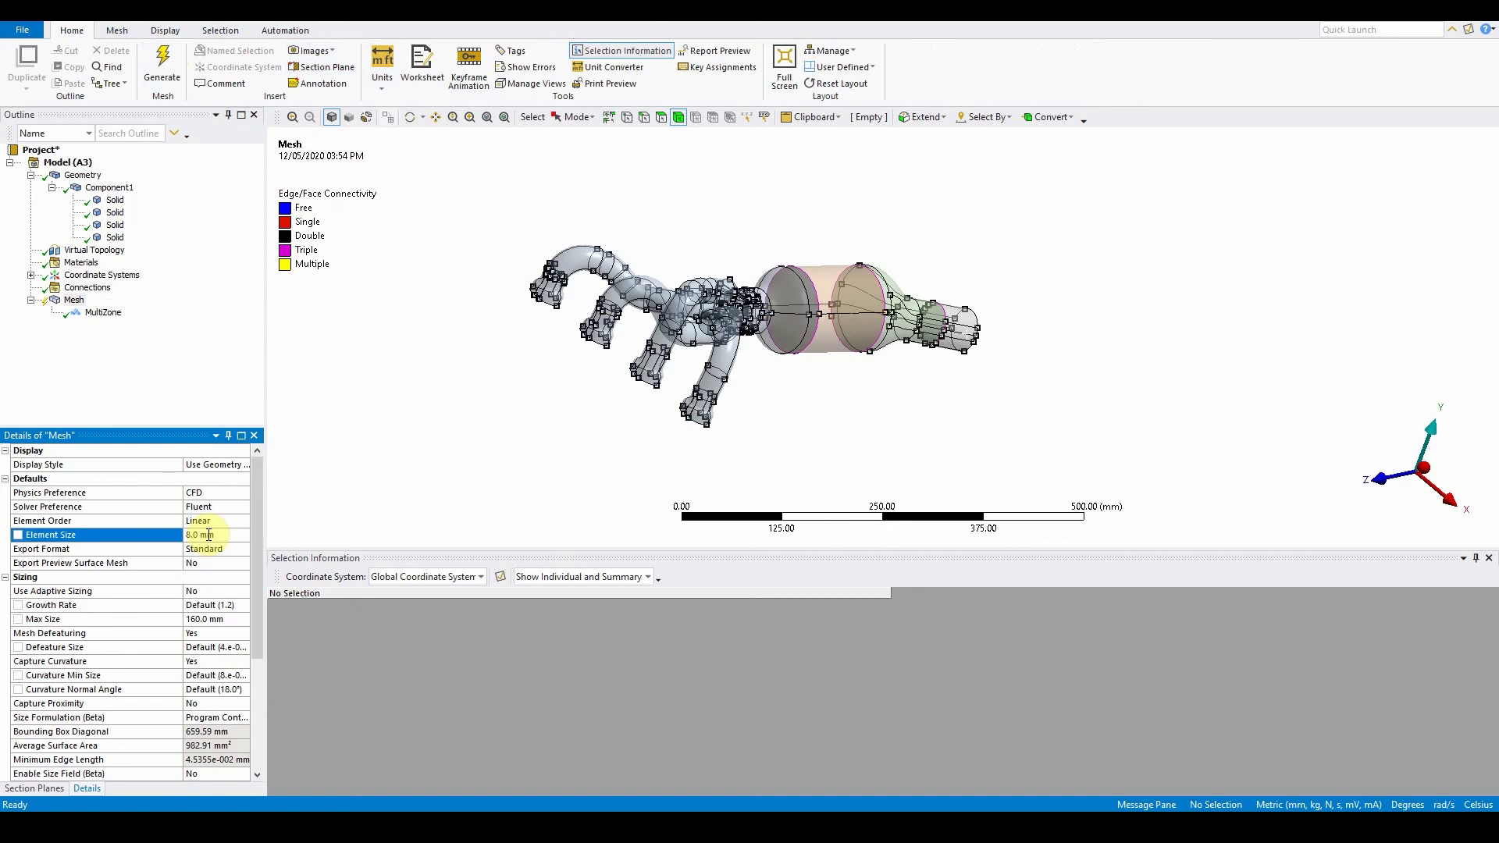
pyautogui.click(221, 619)
pyautogui.write('16')
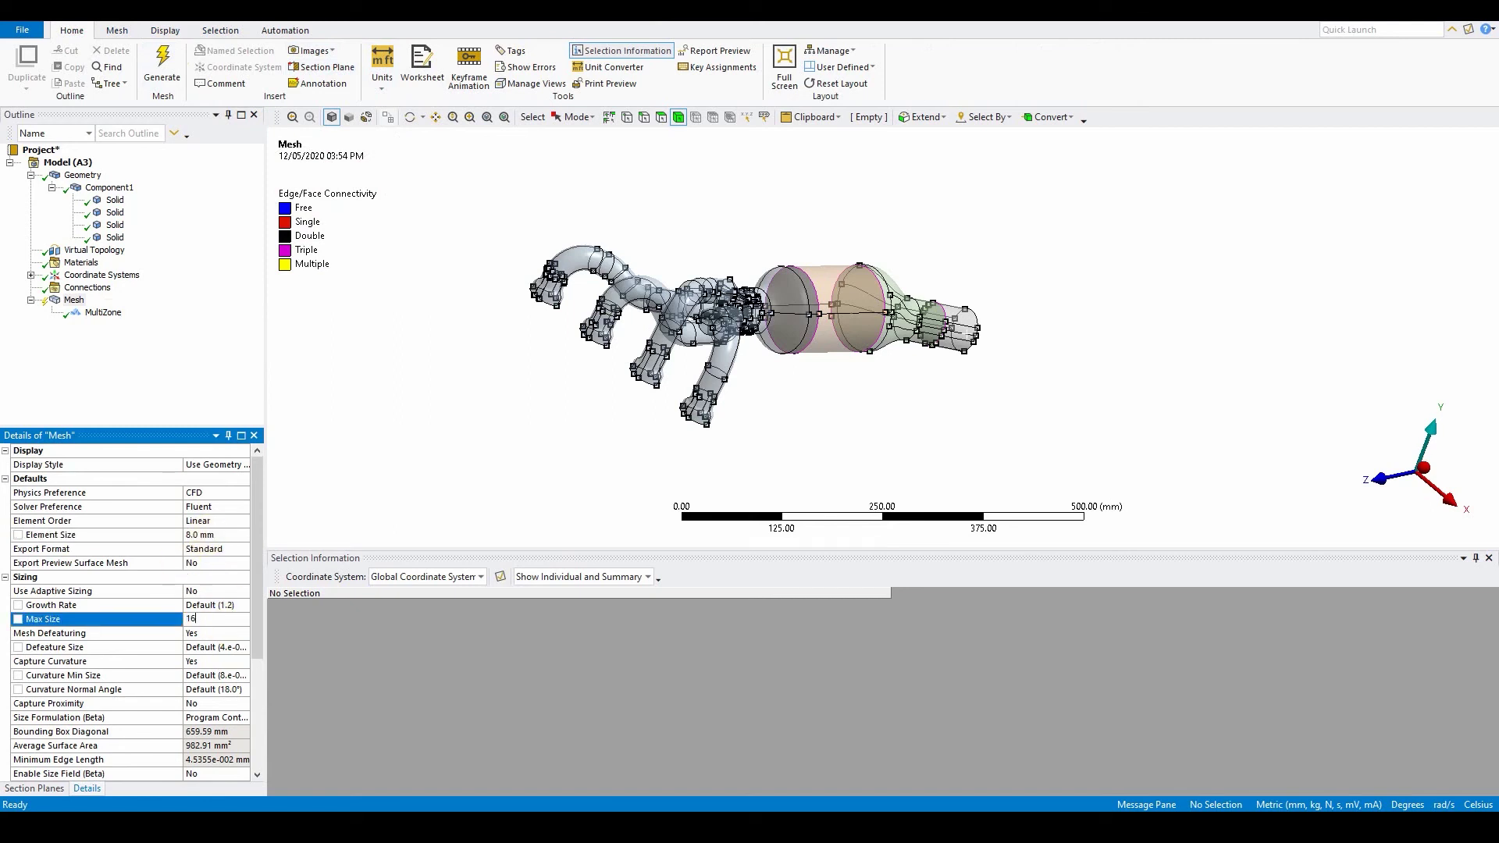
pyautogui.press('Return')
# Set the global mesh's curvature min size to 2 mm and its curvature normal angle to 12°.
pyautogui.moveTo(265, 582); pyautogui.dragTo(285, 582)
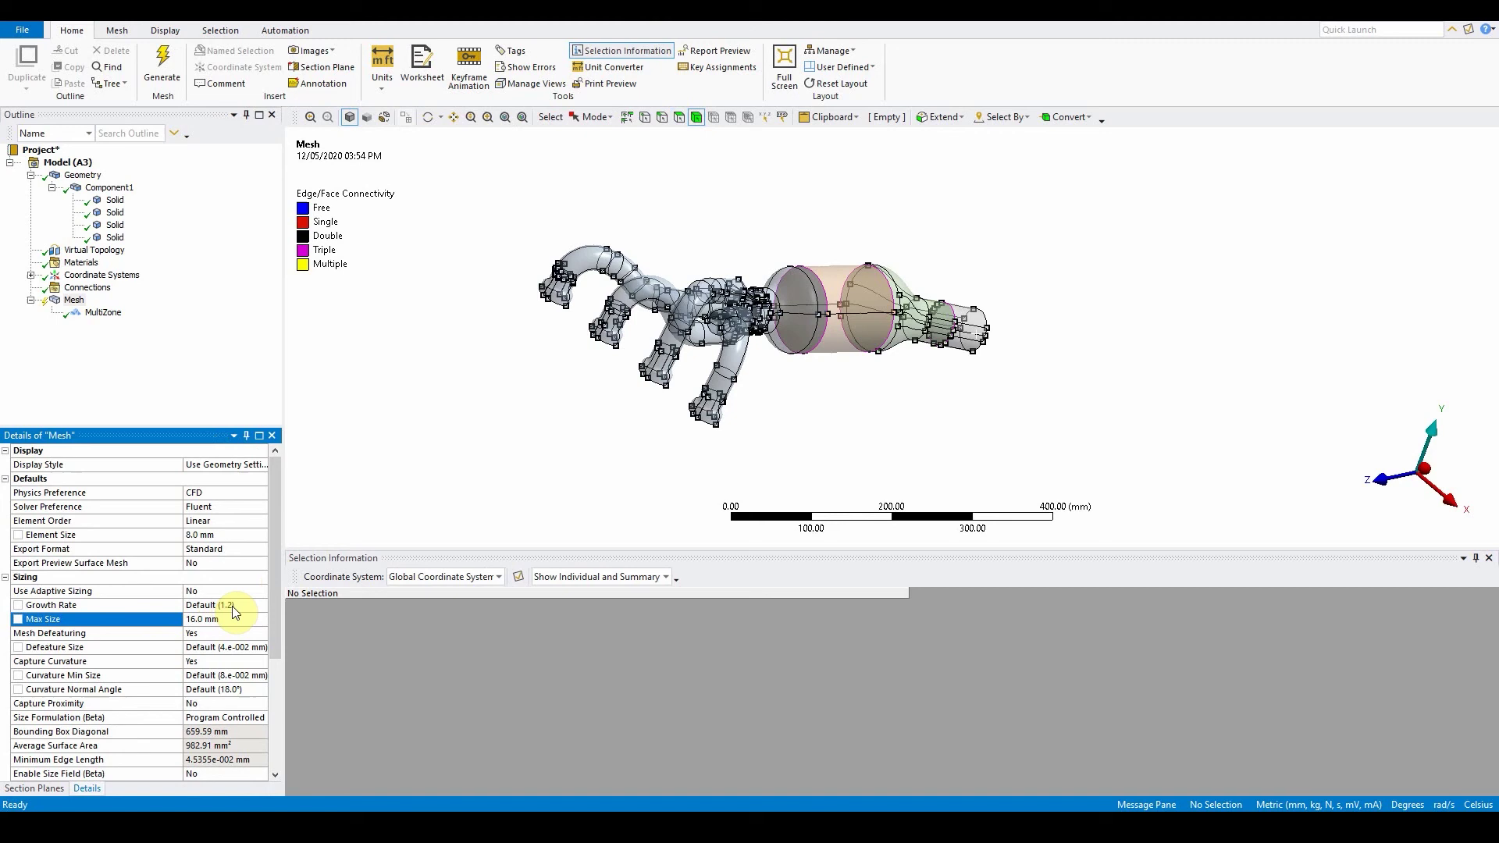
pyautogui.click(222, 676)
pyautogui.write('2')
pyautogui.press('Return')
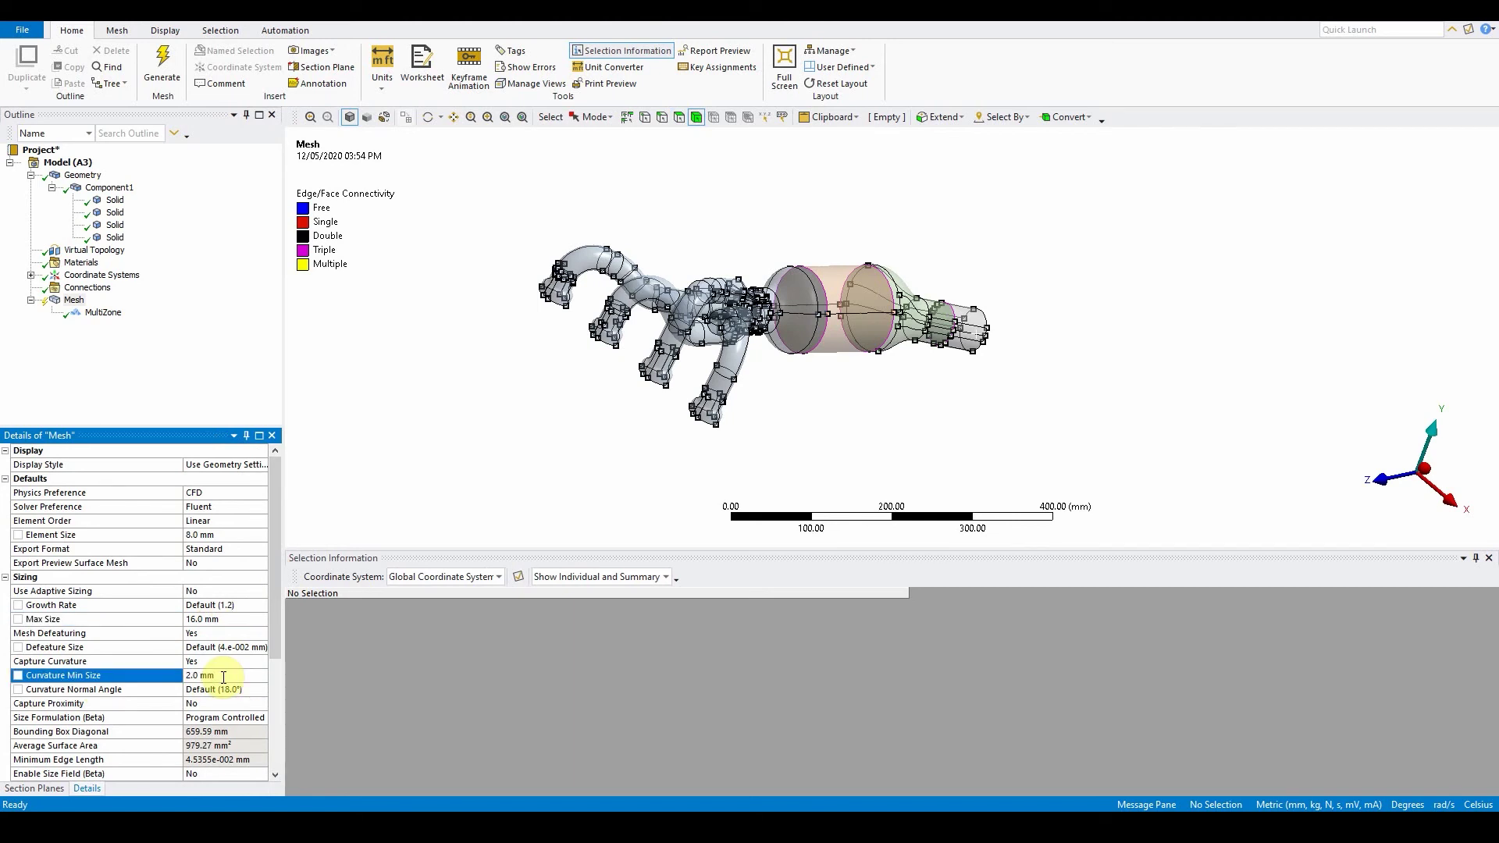
pyautogui.click(220, 689)
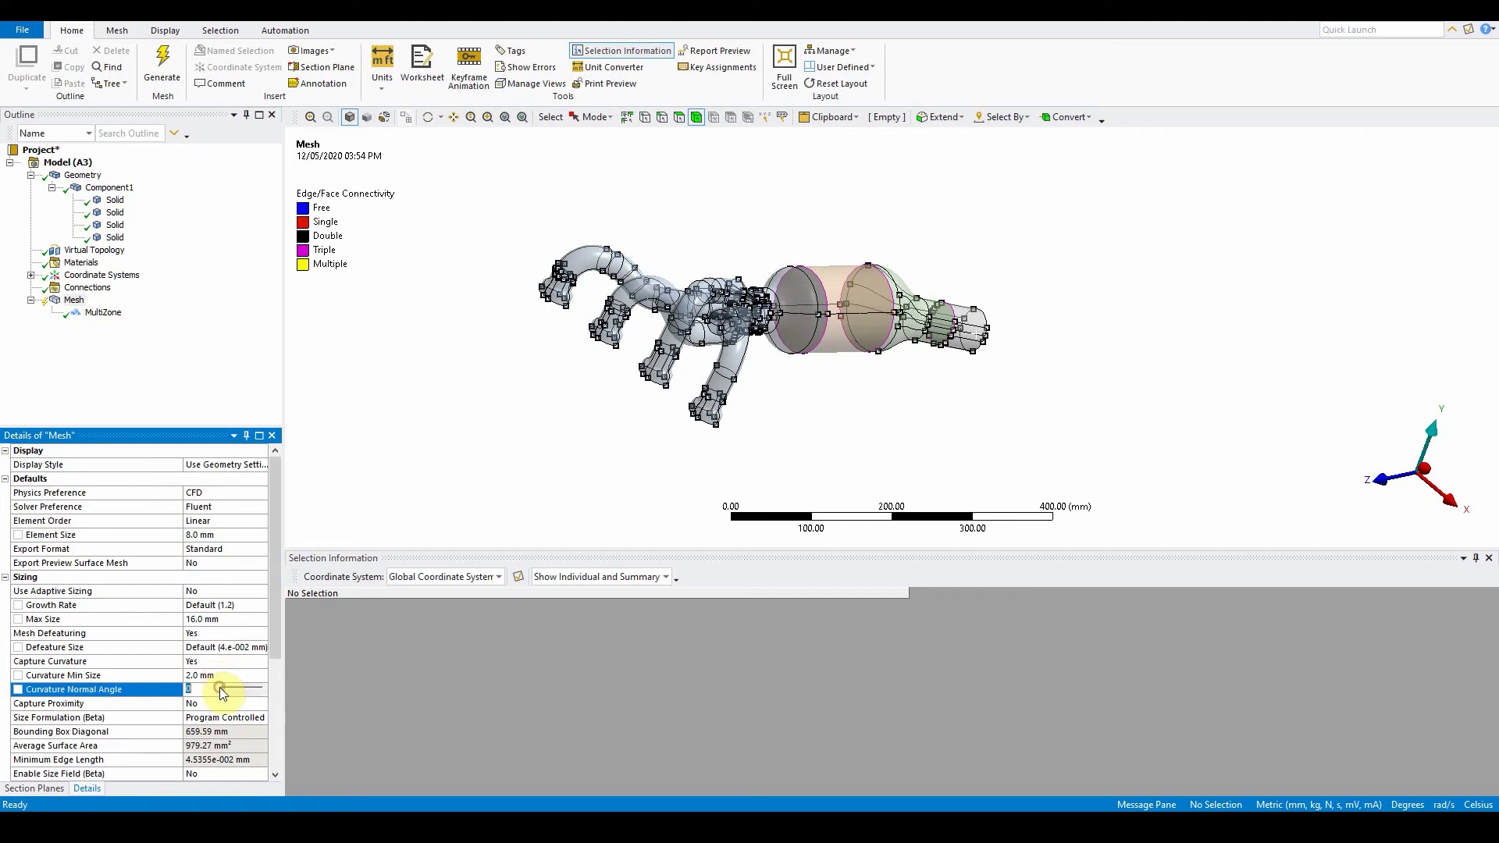
pyautogui.write('12')
pyautogui.press('Return')
# Set the global mesh's defeature size to 0.5 mm.
pyautogui.click(226, 651)
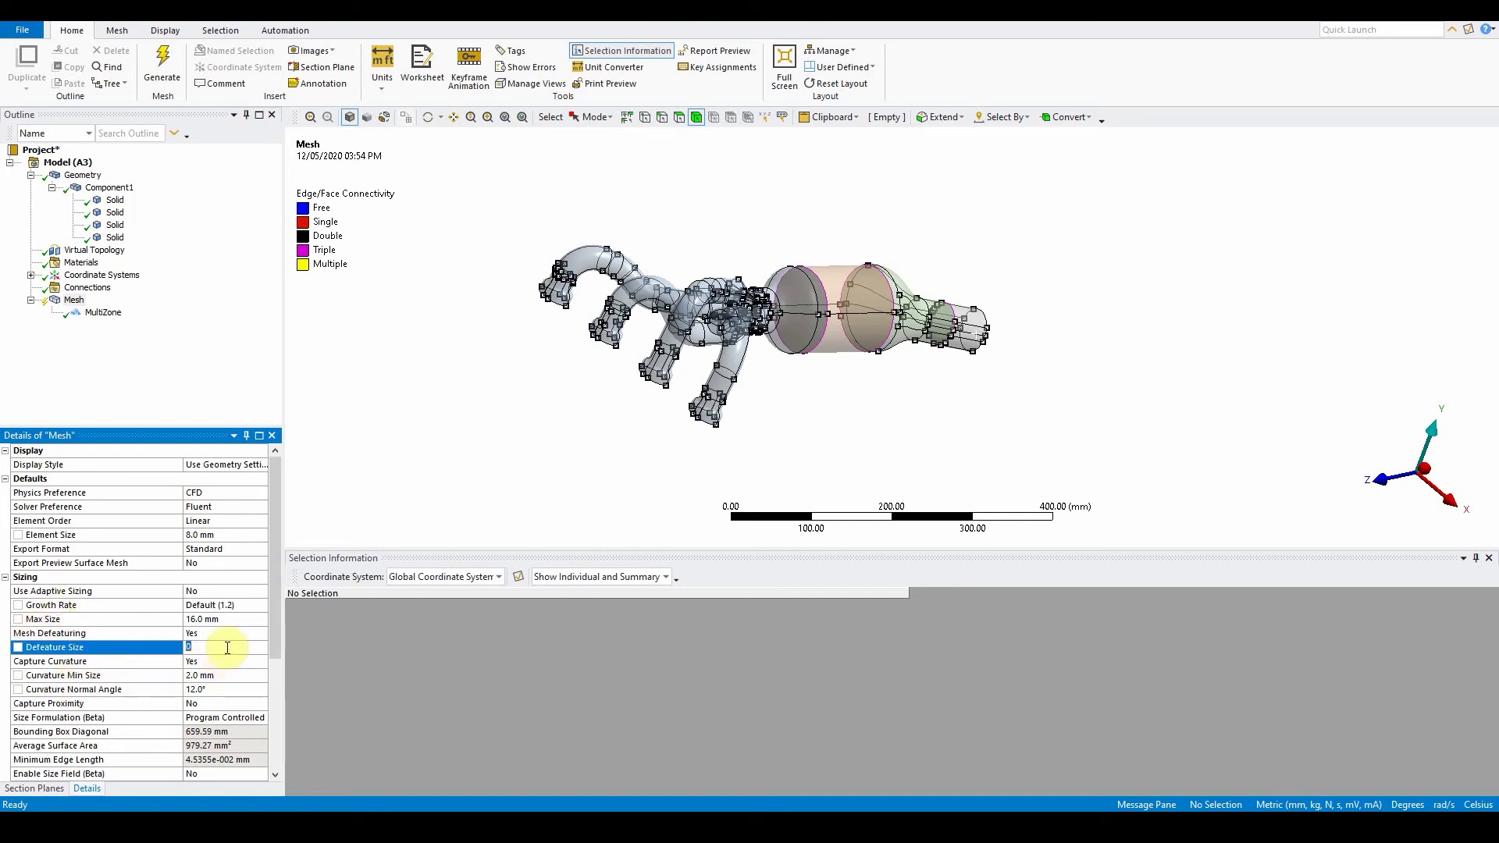
pyautogui.write('0.5')
pyautogui.press('Return')
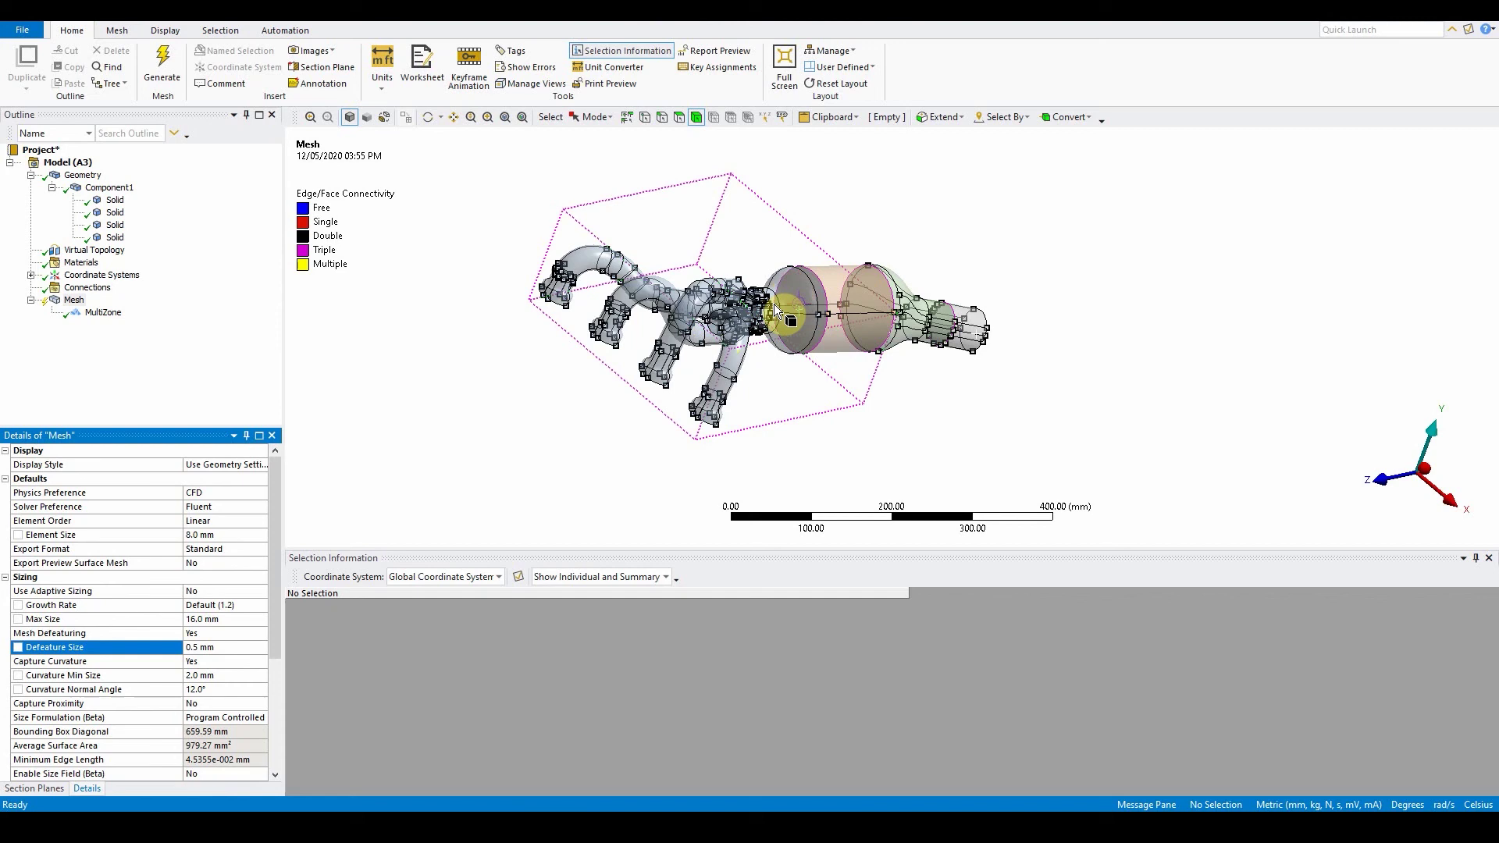
# Insert a face sizing on the thin planar face inside the collector neck, where the pipes merge ahead of the large cylinder.
pyautogui.scroll(5, 774, 300)
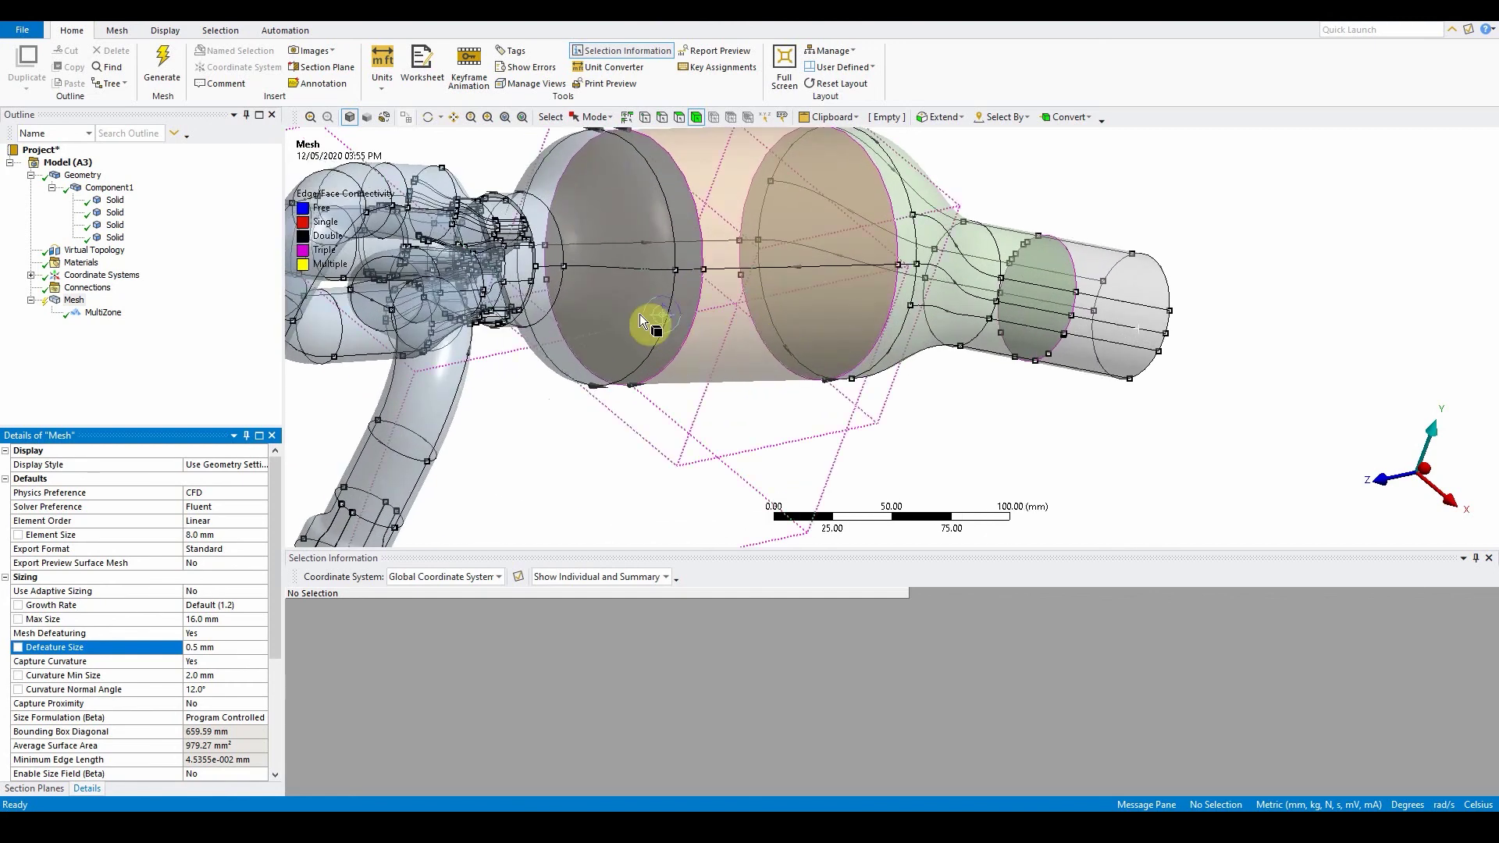
pyautogui.moveTo(646, 335); pyautogui.dragTo(776, 334, button='middle')
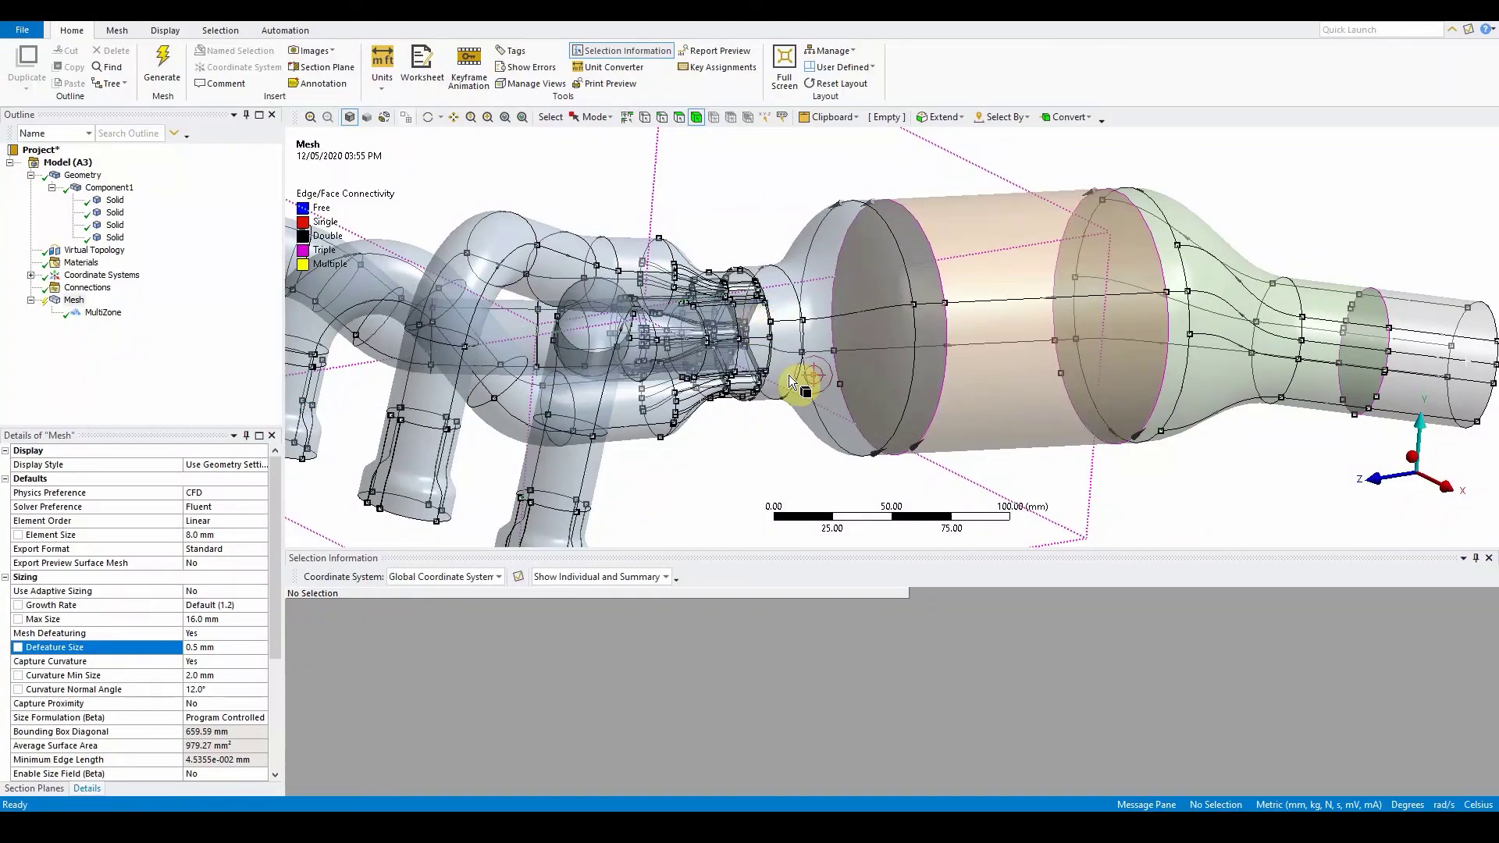
pyautogui.moveTo(795, 374); pyautogui.dragTo(762, 350, button='middle')
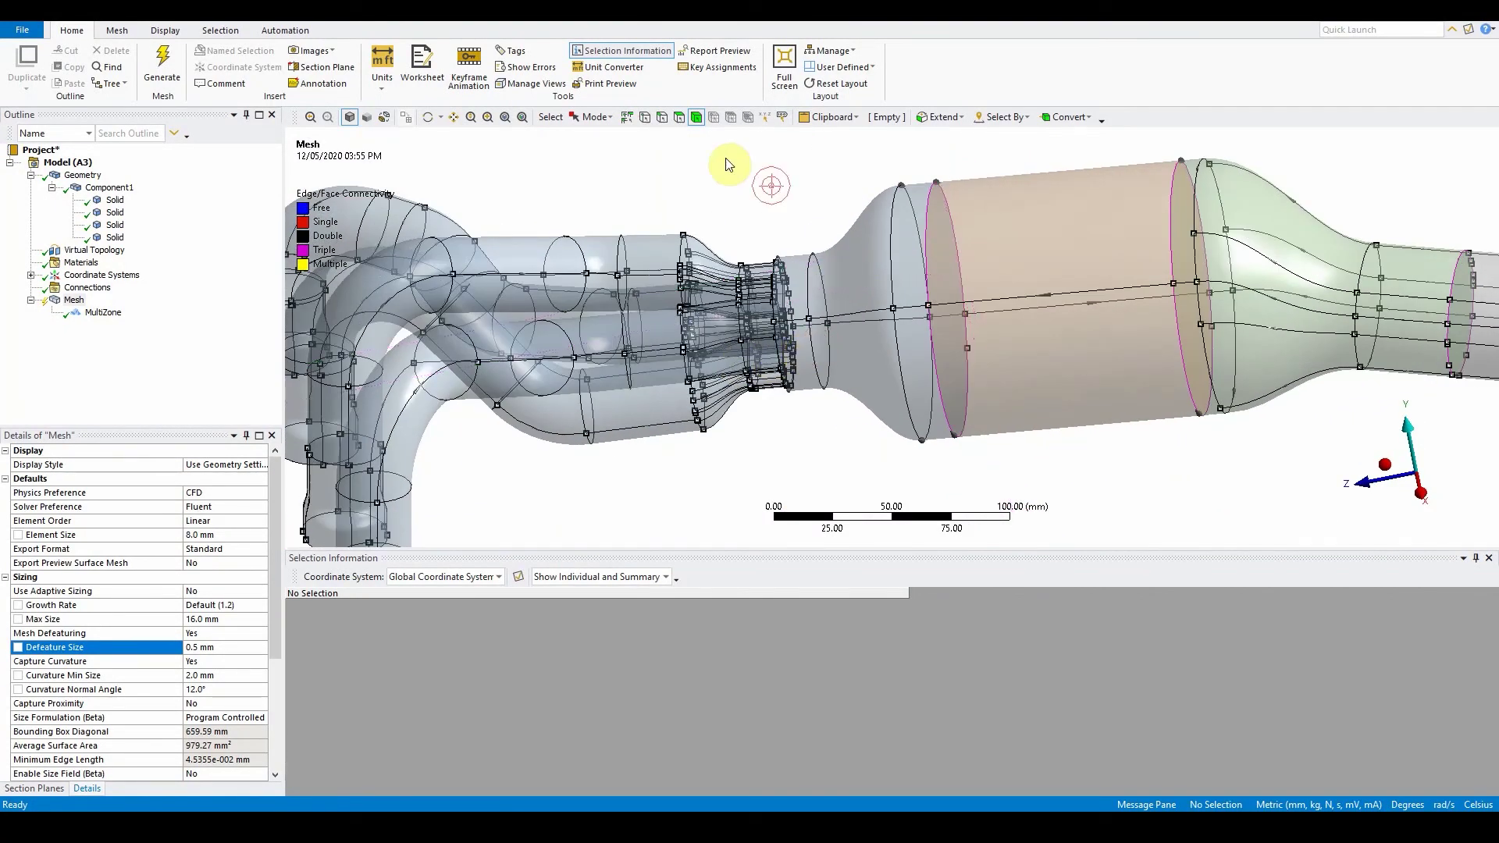
pyautogui.click(679, 117)
pyautogui.click(798, 359)
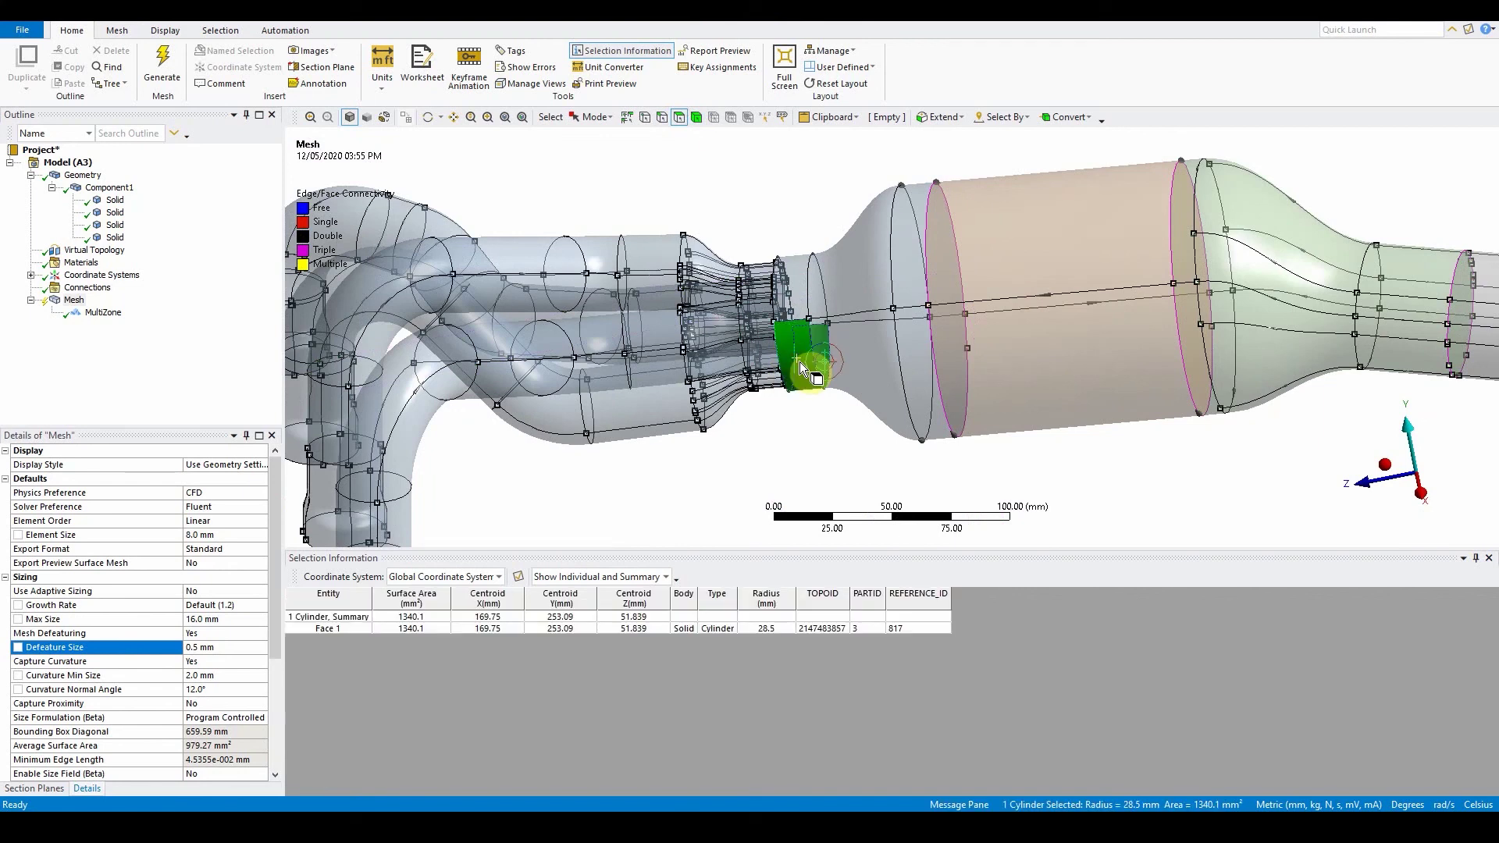
pyautogui.moveTo(800, 362)
pyautogui.mouseDown(button='middle')
pyautogui.moveTo(820, 425)
pyautogui.moveTo(763, 418)
pyautogui.moveTo(771, 354)
pyautogui.mouseUp(button='middle')
pyautogui.scroll(5, 773, 355)
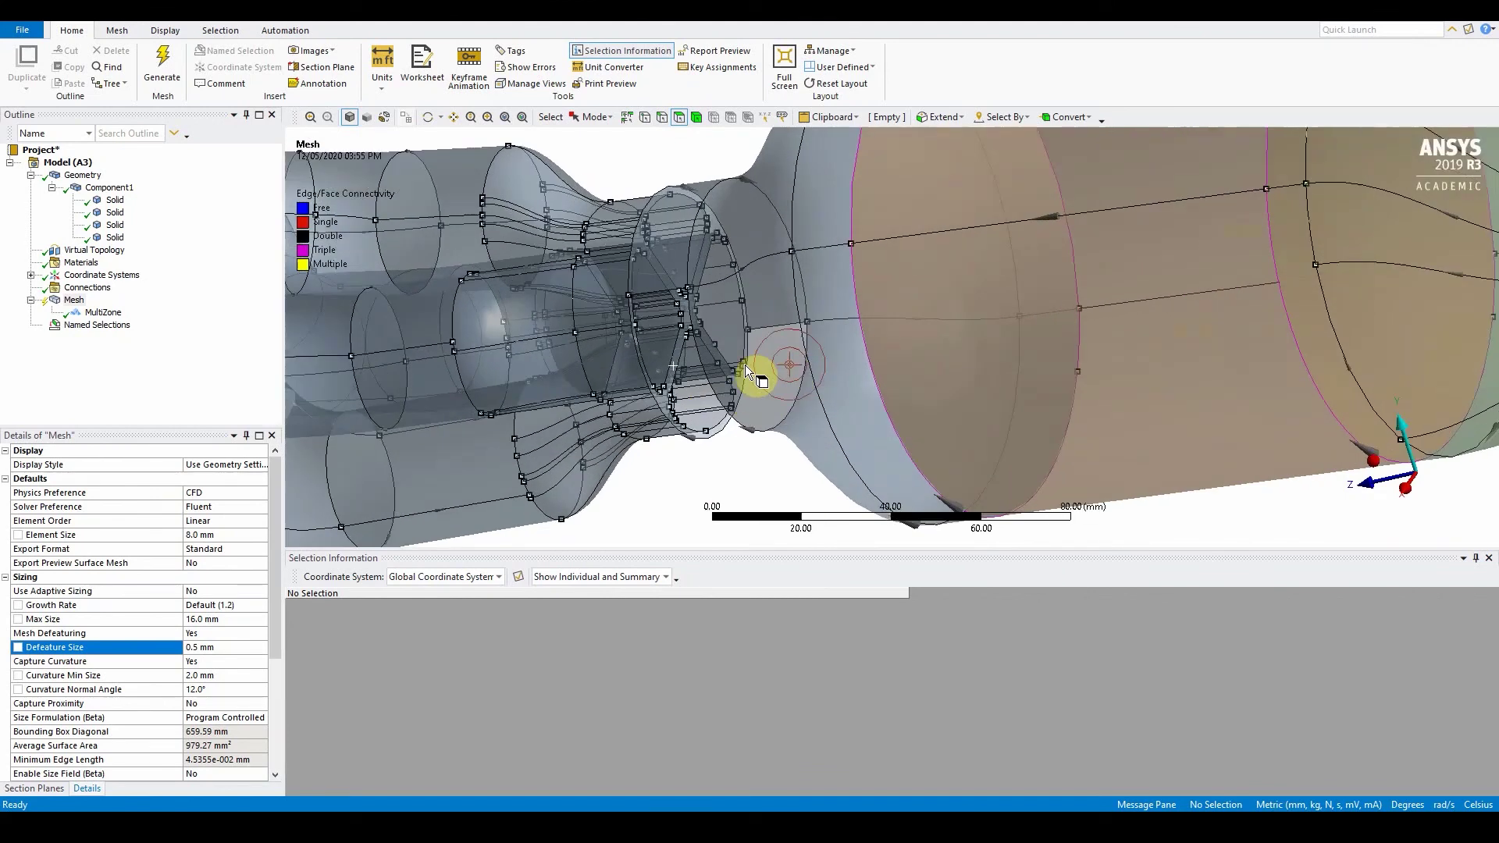
pyautogui.click(677, 354)
pyautogui.moveTo(716, 458); pyautogui.dragTo(910, 454, button='middle')
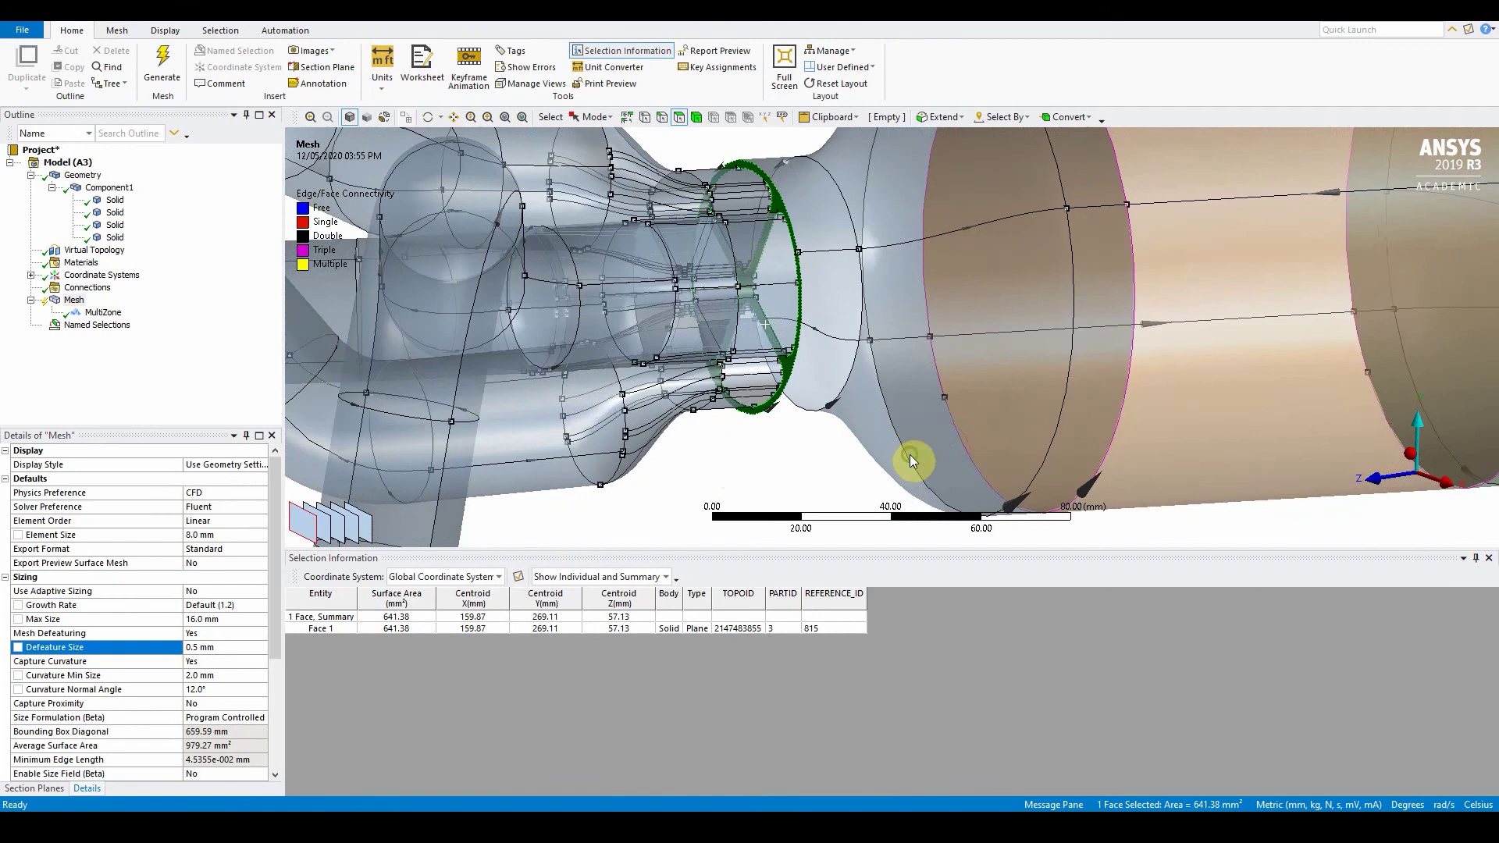
pyautogui.rightClick(78, 301)
pyautogui.moveTo(100, 305)
pyautogui.click(293, 303)
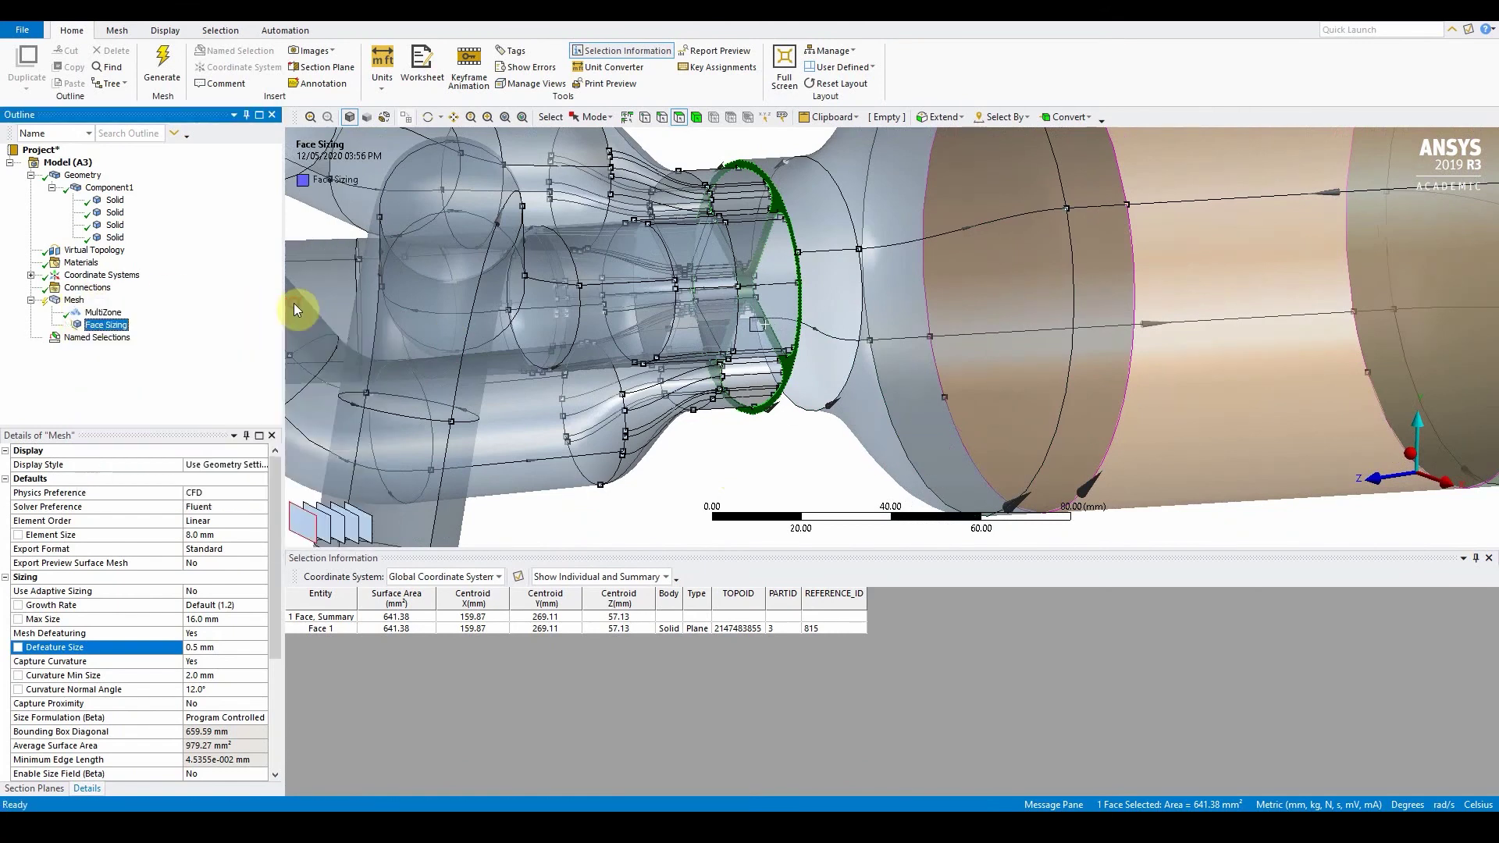
# Set the face sizing's element size to 1 mm and its behavior to Hard.
pyautogui.click(137, 534)
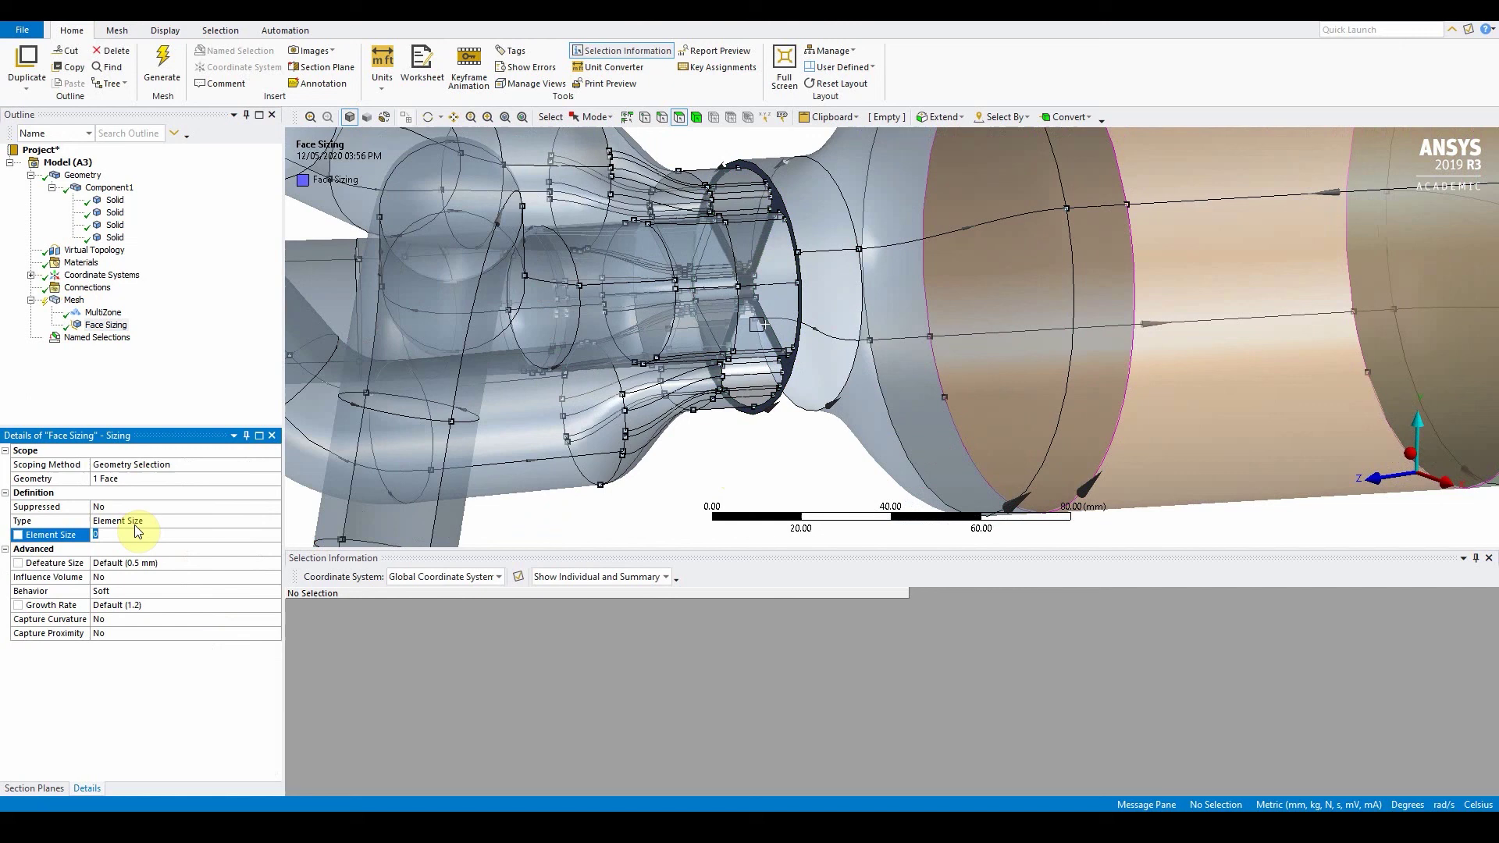
pyautogui.write('1')
pyautogui.press('Return')
pyautogui.click(150, 593)
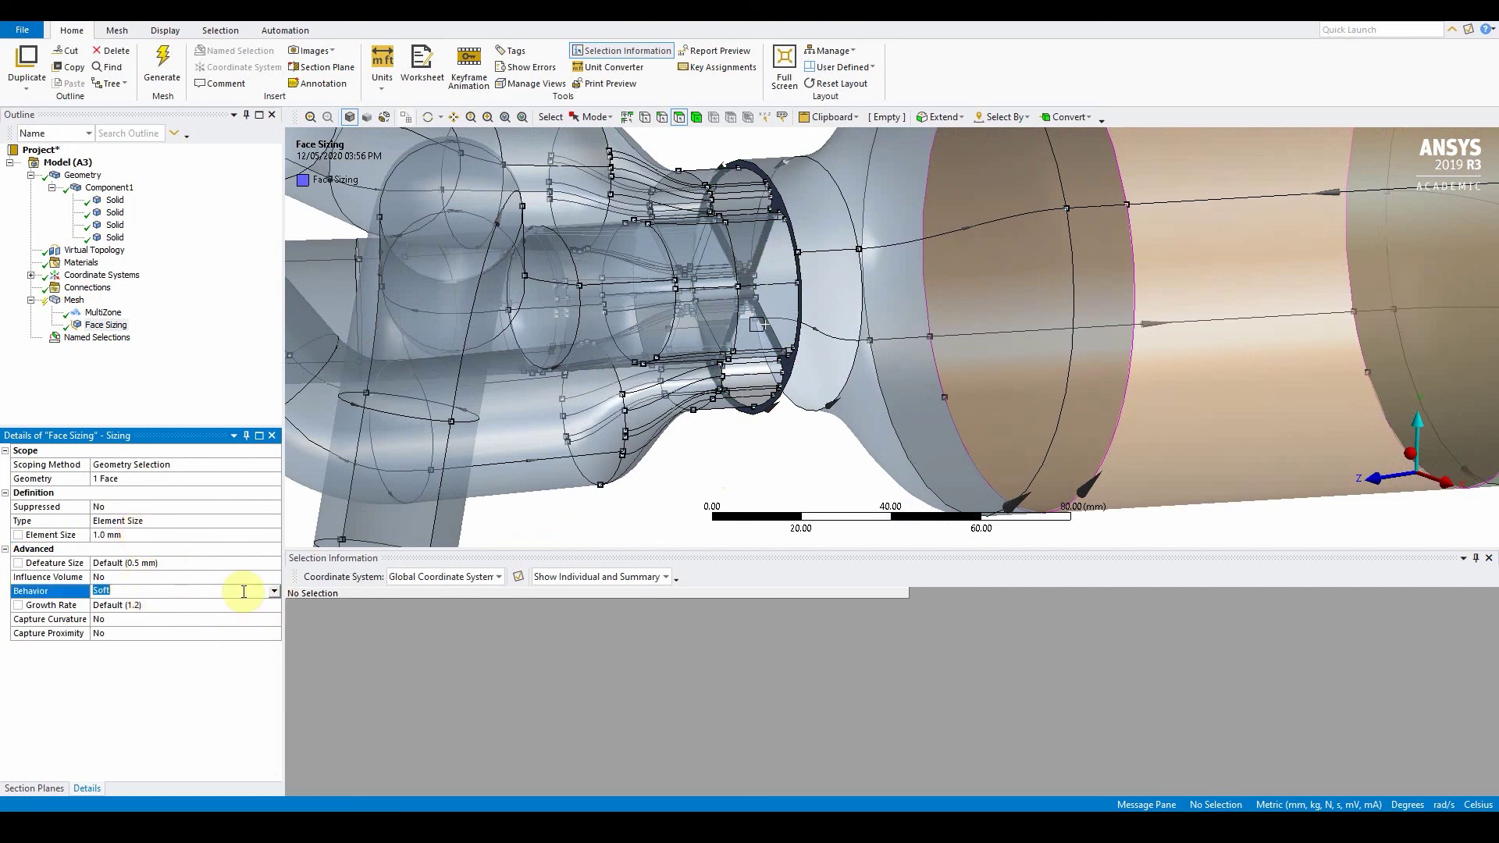
pyautogui.doubleClick(243, 591)
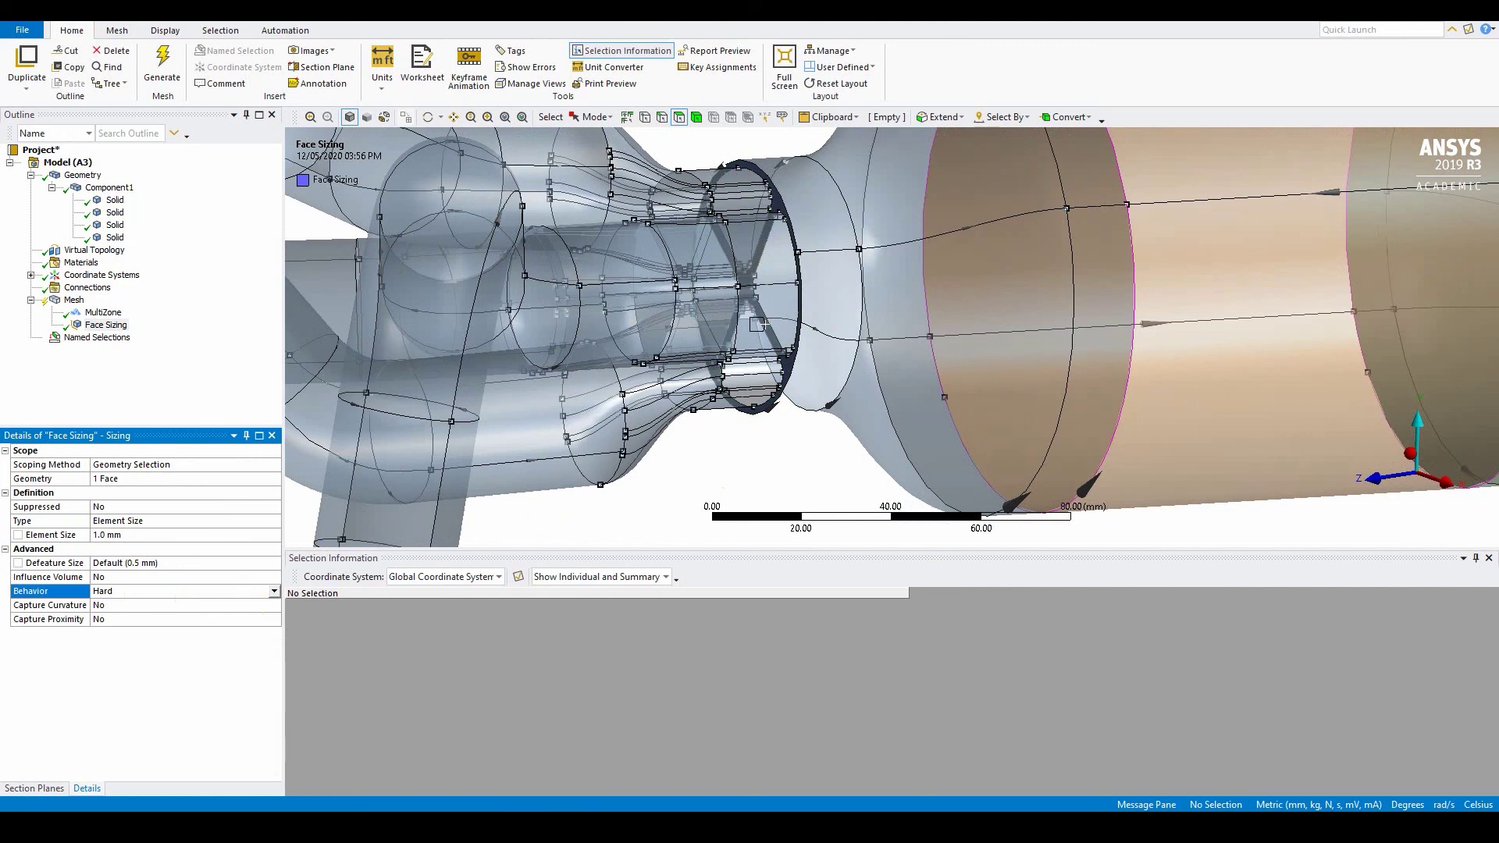
# Insert an edge sizing on the two lengthwise edges of the large cylinder with an element size of 6 mm.
pyautogui.moveTo(1412, 429); pyautogui.dragTo(1198, 375, button='middle')
pyautogui.scroll(-2, 1198, 374)
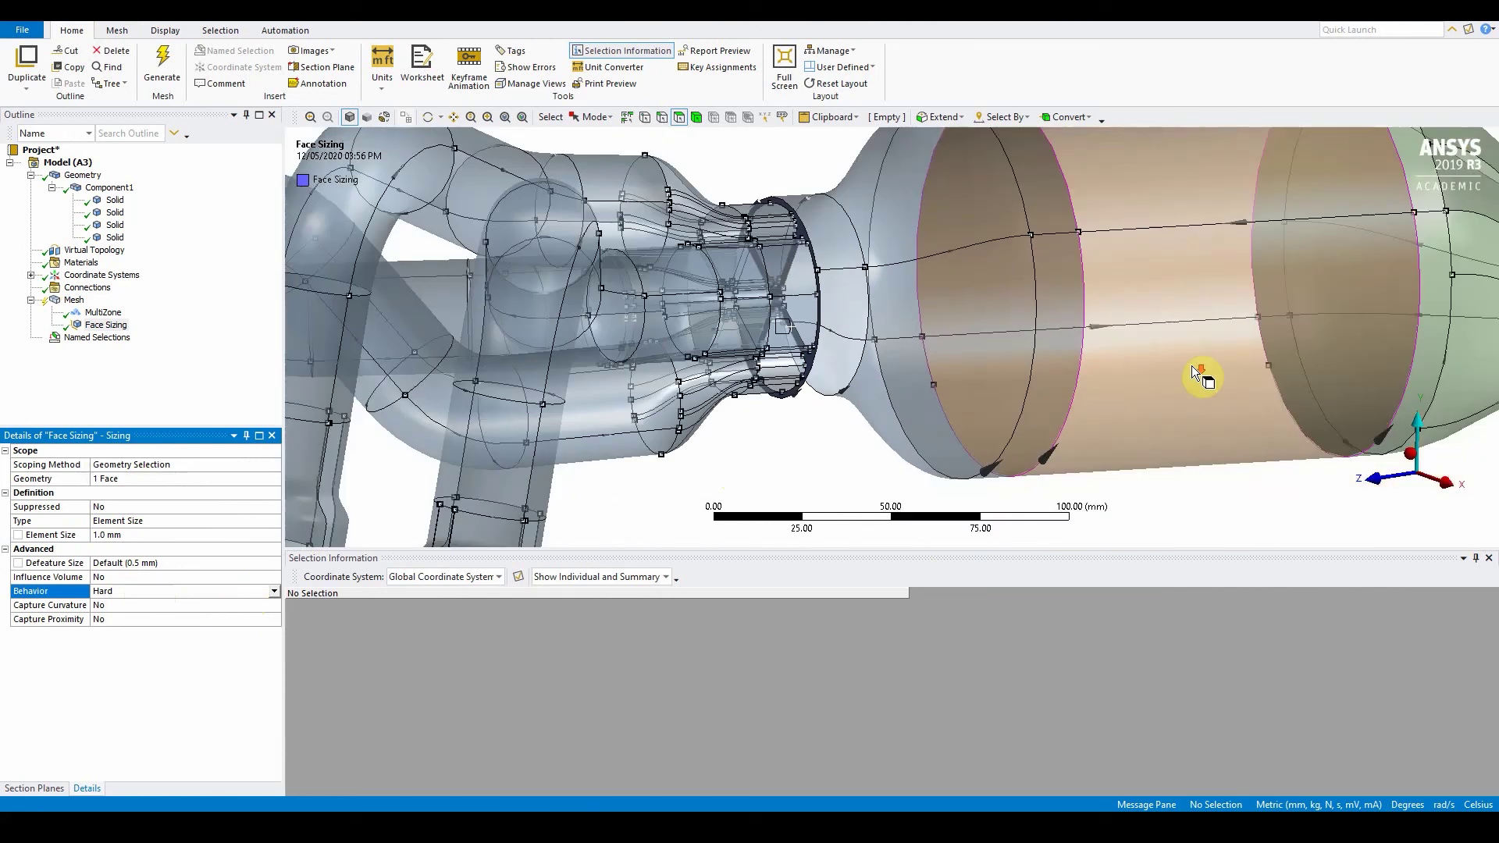
pyautogui.scroll(-2, 1191, 366)
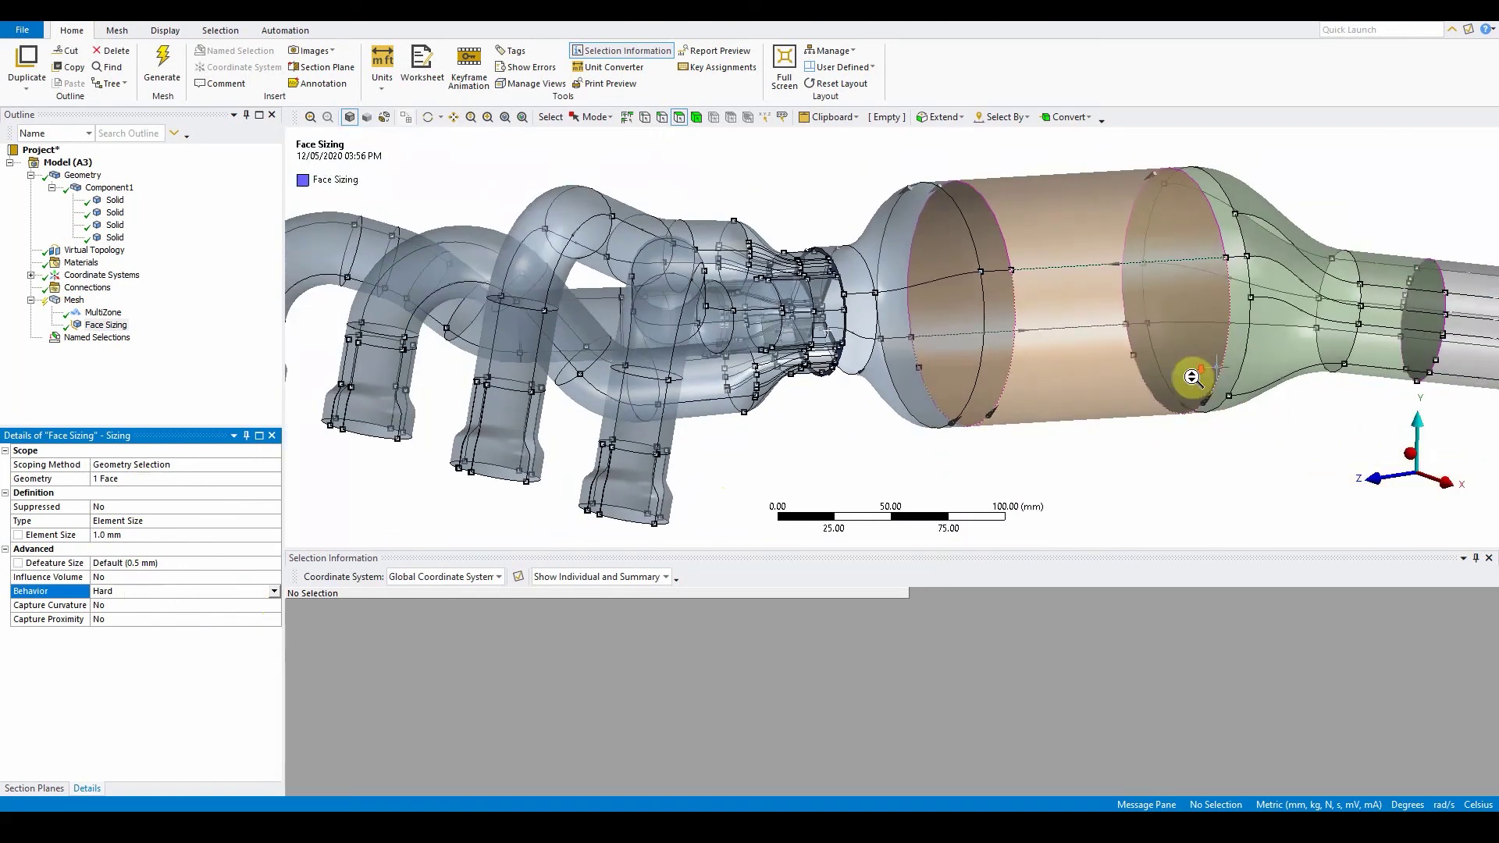
pyautogui.click(660, 121)
pyautogui.moveTo(1187, 419)
pyautogui.mouseDown(button='middle')
pyautogui.moveTo(1244, 485)
pyautogui.moveTo(1246, 466)
pyautogui.moveTo(1169, 428)
pyautogui.mouseUp(button='middle')
pyautogui.click(1169, 426)
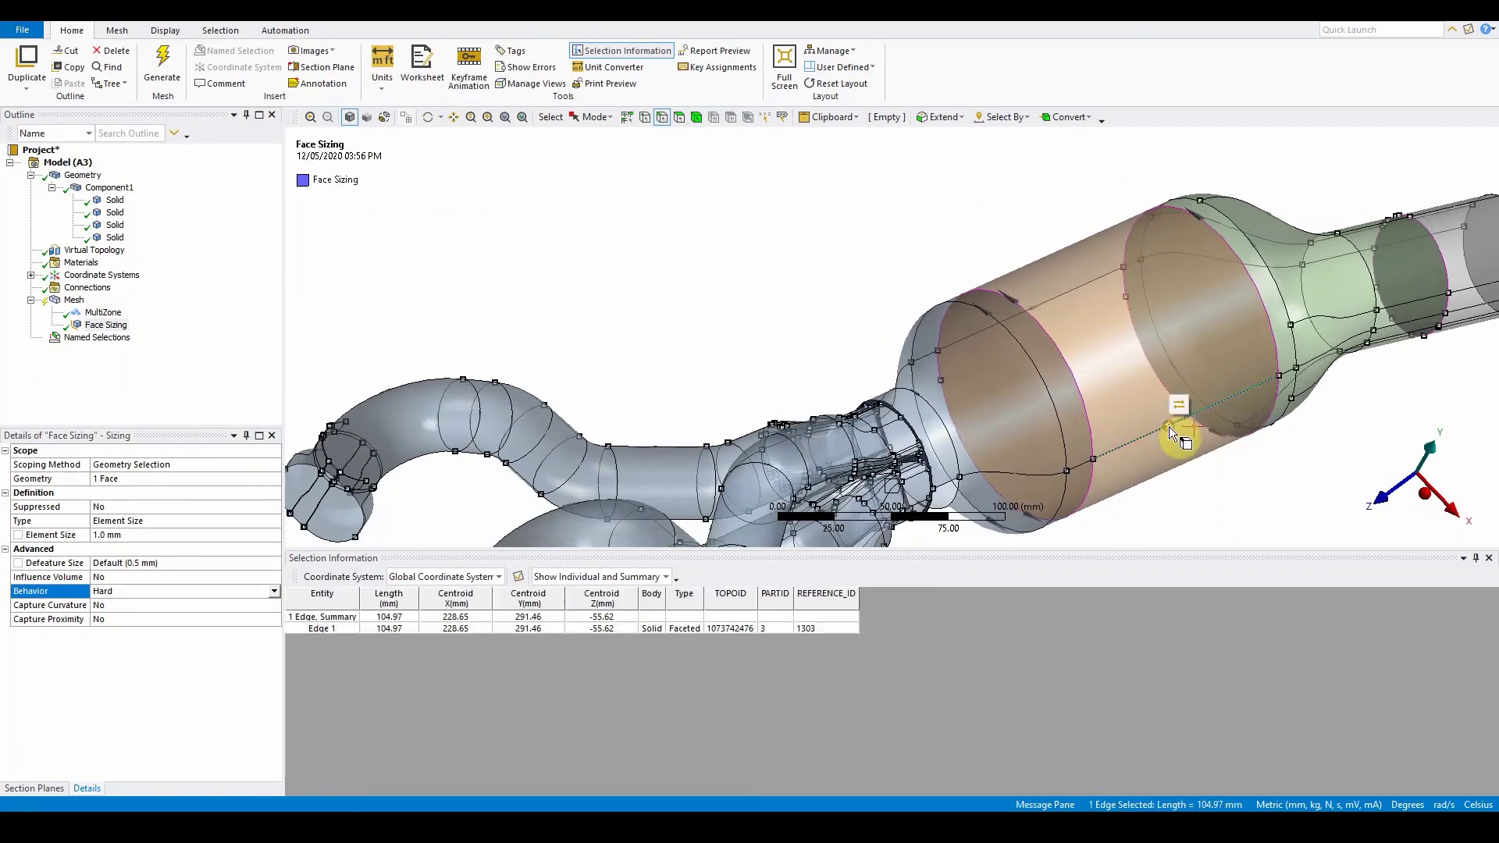
pyautogui.keyDown('ctrl'); pyautogui.click(1072, 292); pyautogui.keyUp('ctrl')
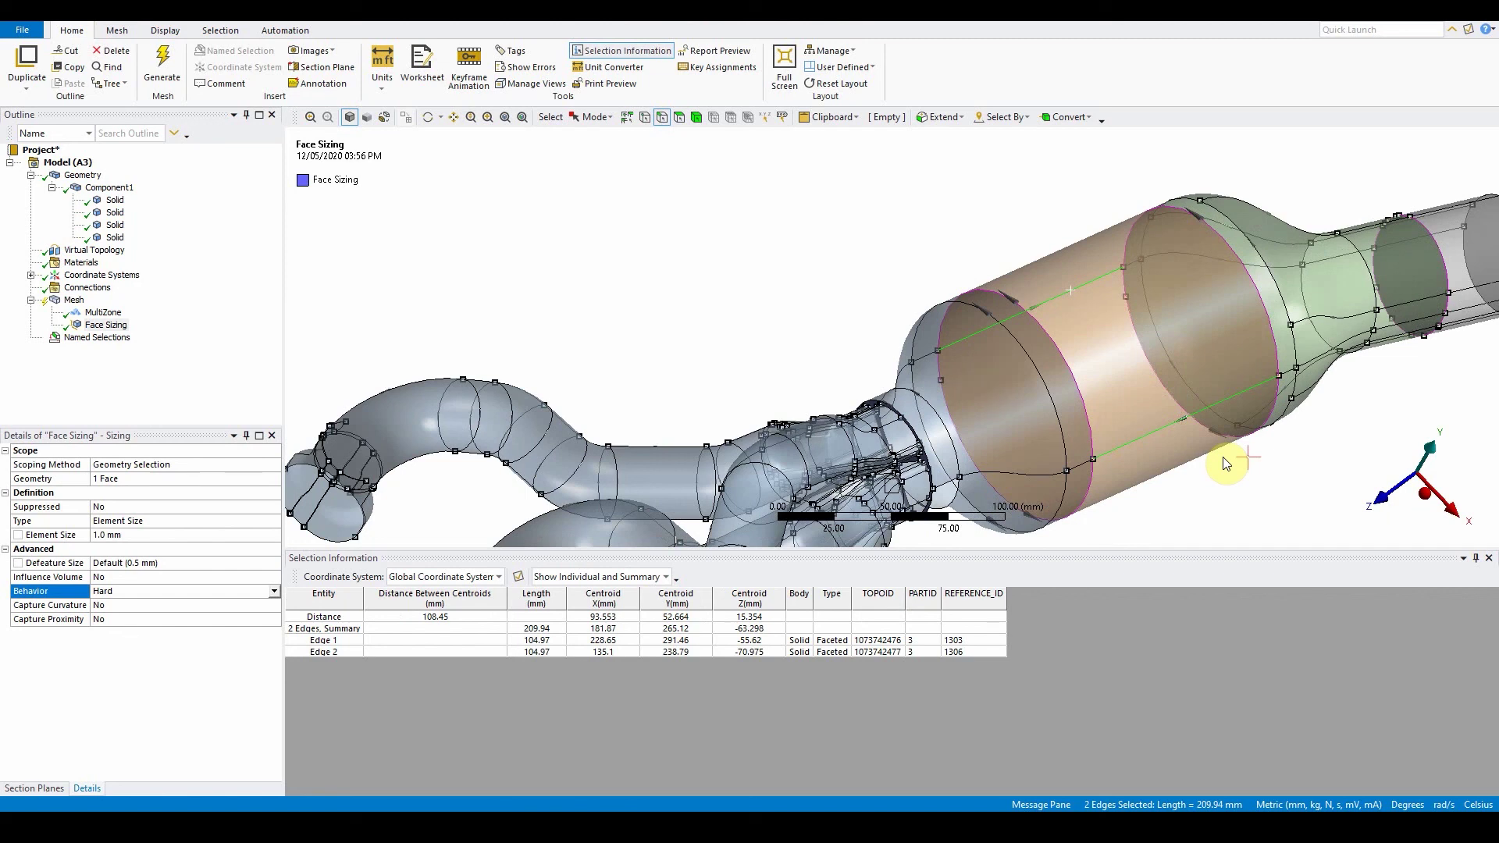
pyautogui.rightClick(1060, 298)
pyautogui.moveTo(1122, 305)
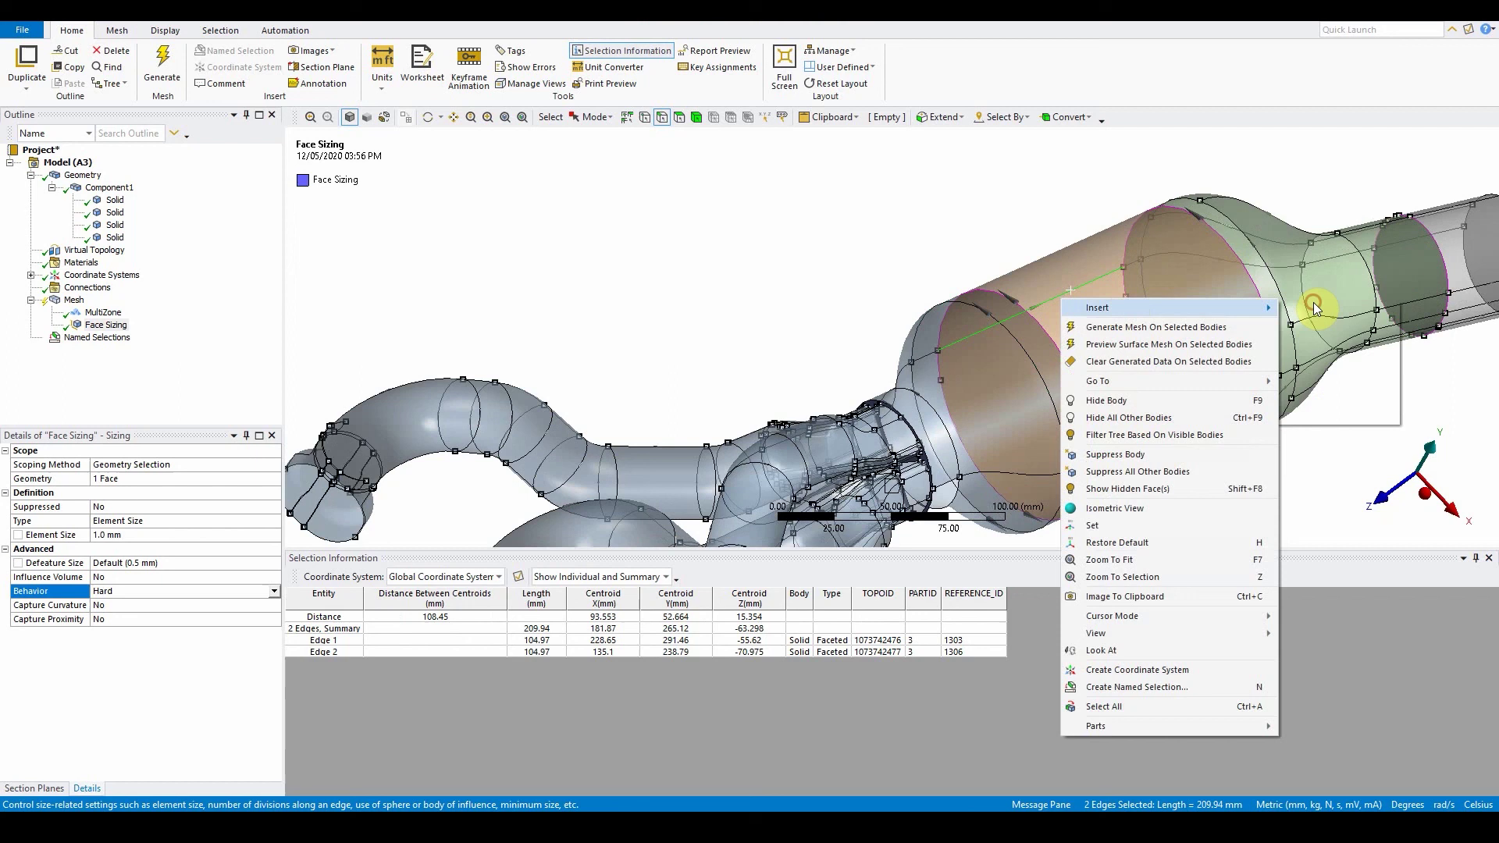
pyautogui.click(1319, 299)
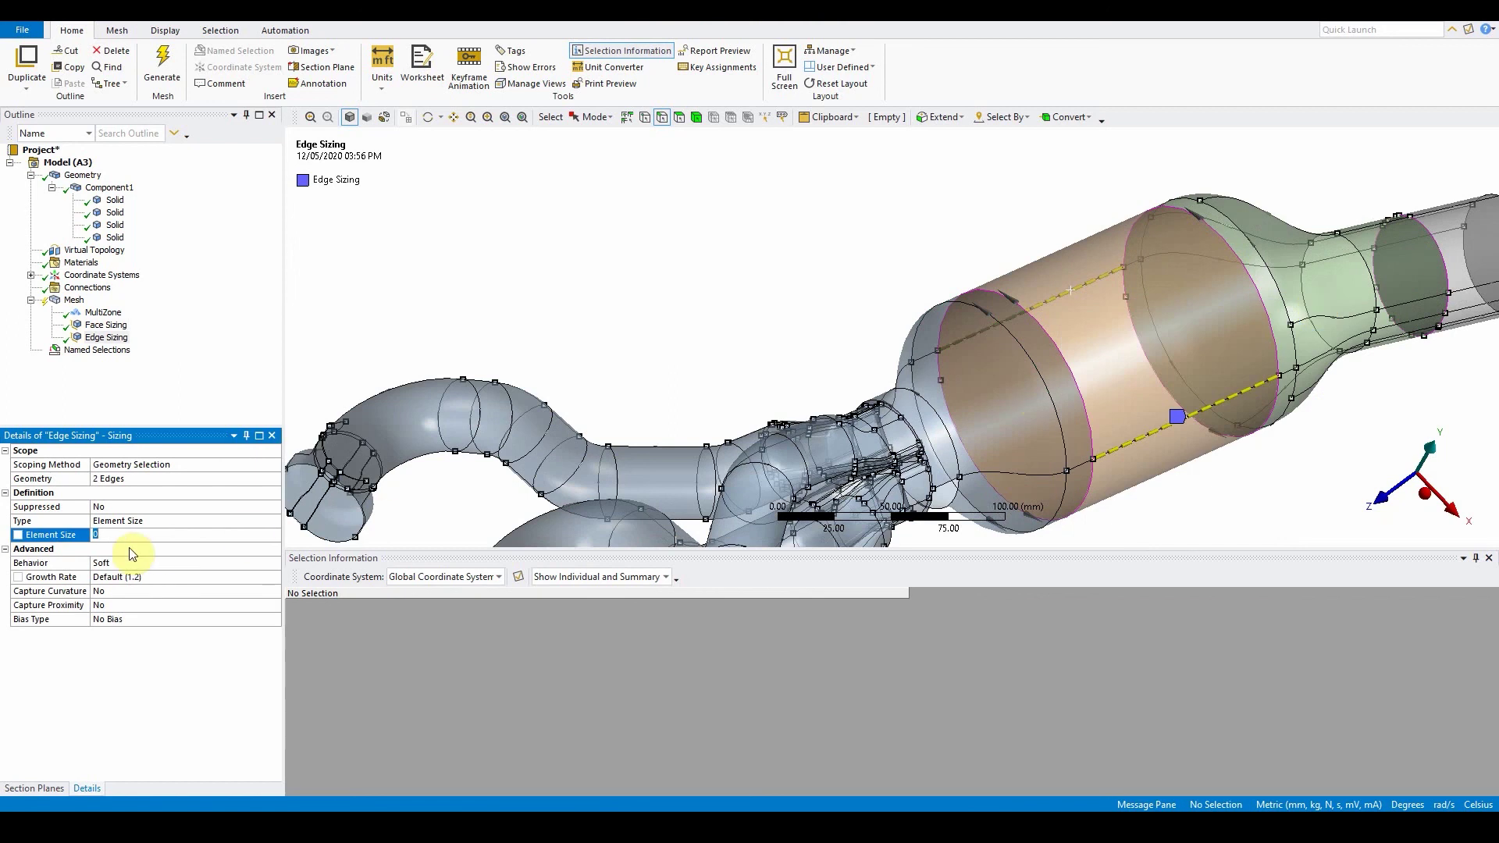
pyautogui.write('6')
pyautogui.press('Return')
# Give the edge sizing a symmetric bias with short divisions at both ends and long ones in the middle, using a bias factor of 2.
pyautogui.click(182, 618)
pyautogui.click(273, 618)
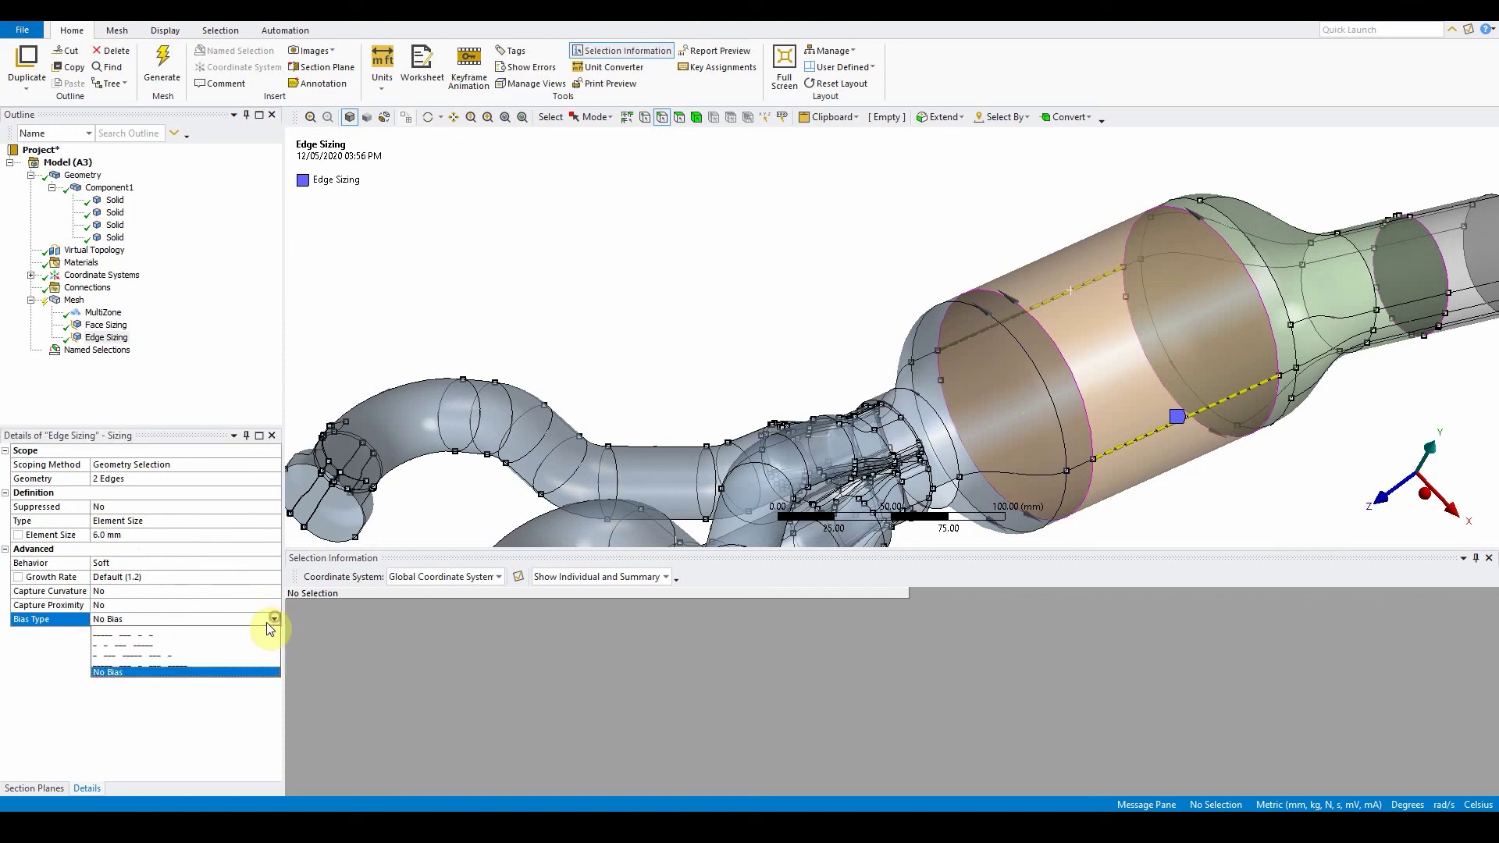
pyautogui.click(218, 651)
pyautogui.click(162, 650)
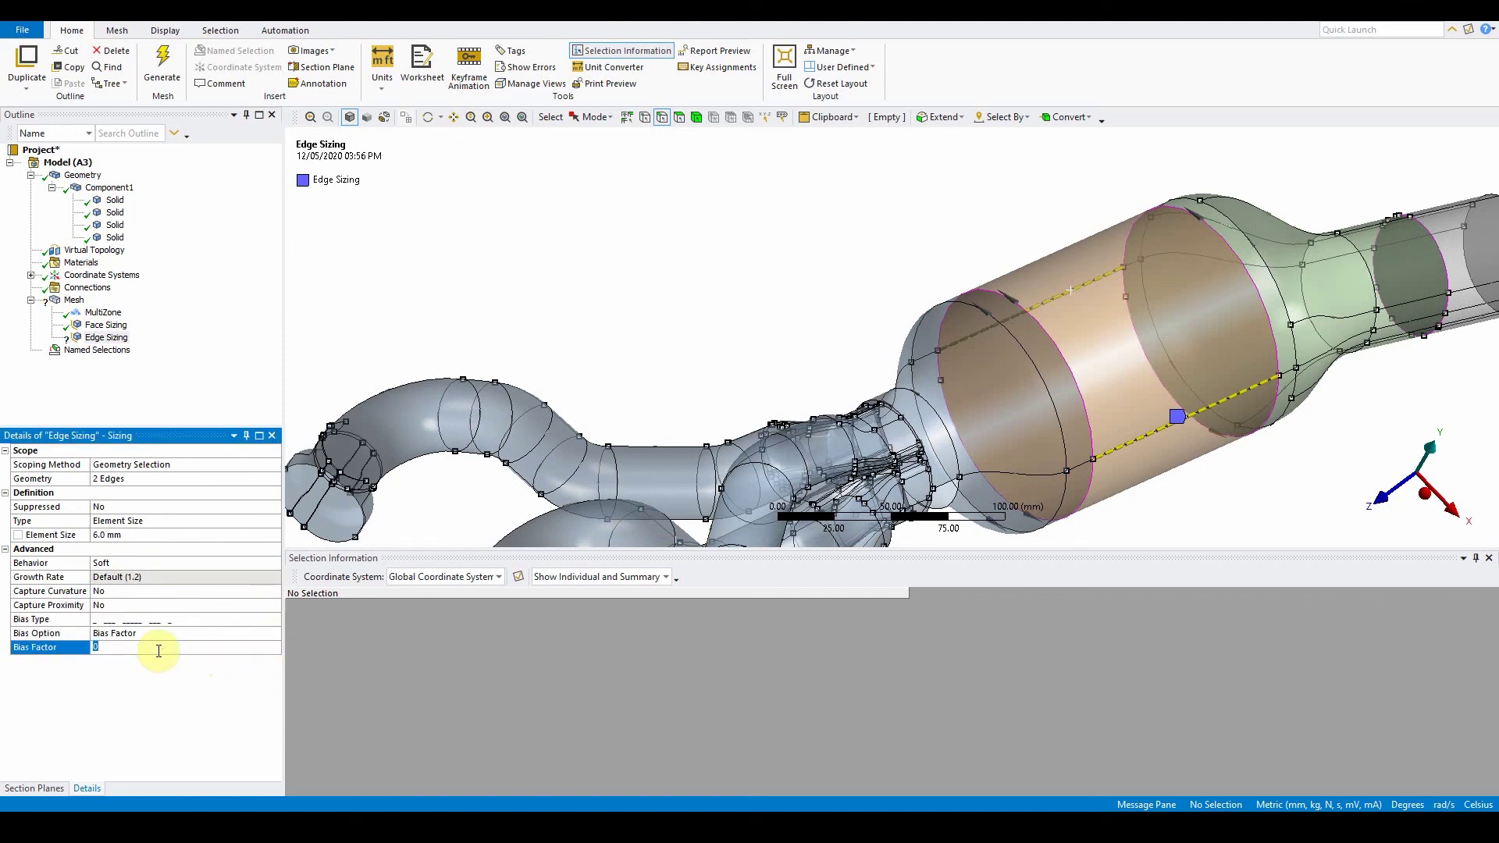
pyautogui.write('2')
pyautogui.press('Return')
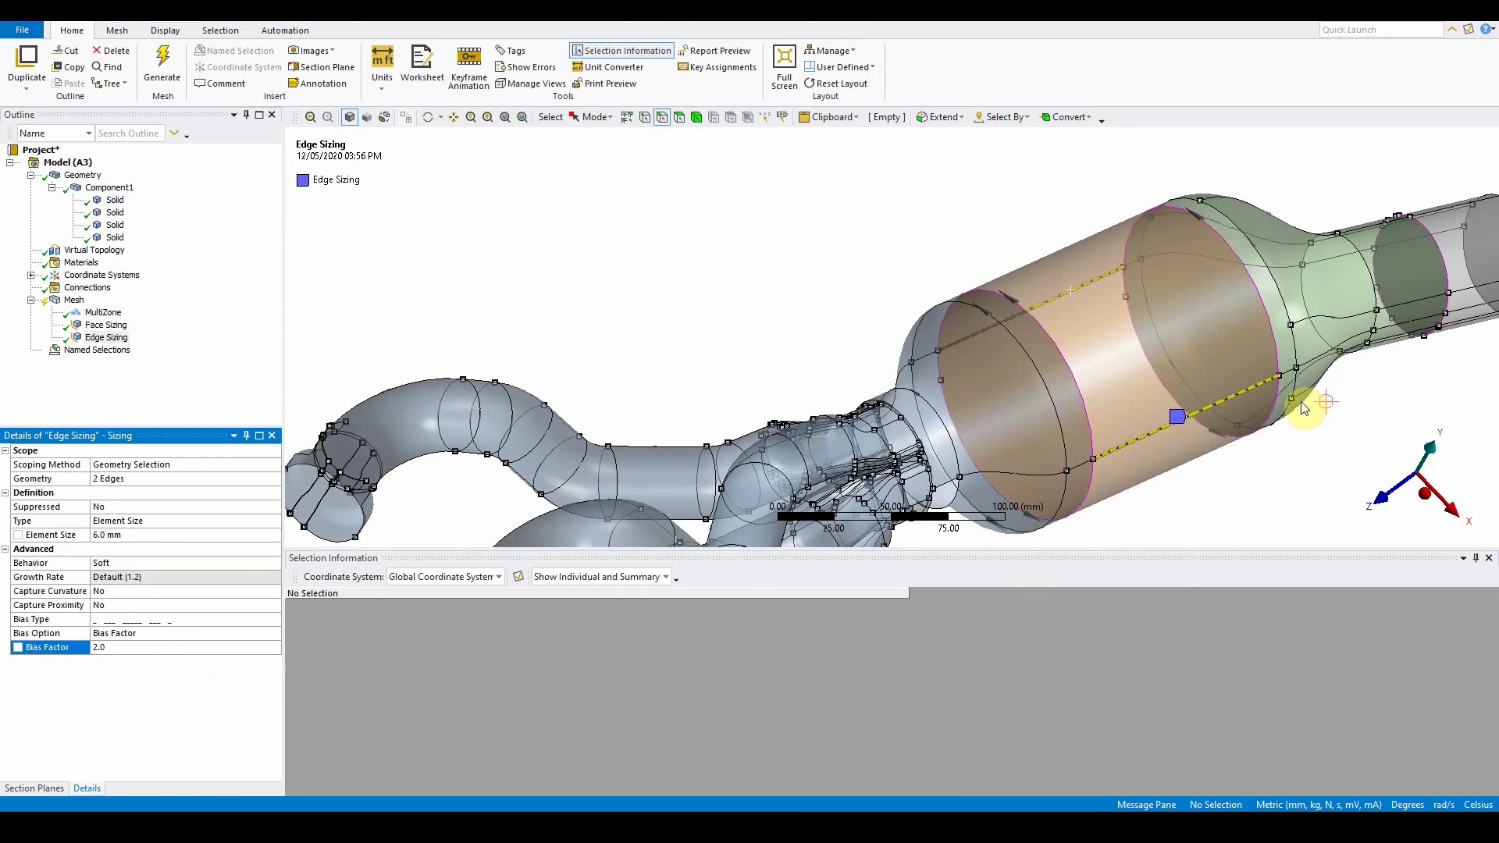
# Insert a body sizing on the short outlet pipe body behind the large cylinder and set its element size to 4 mm.
pyautogui.scroll(-2, 1301, 401)
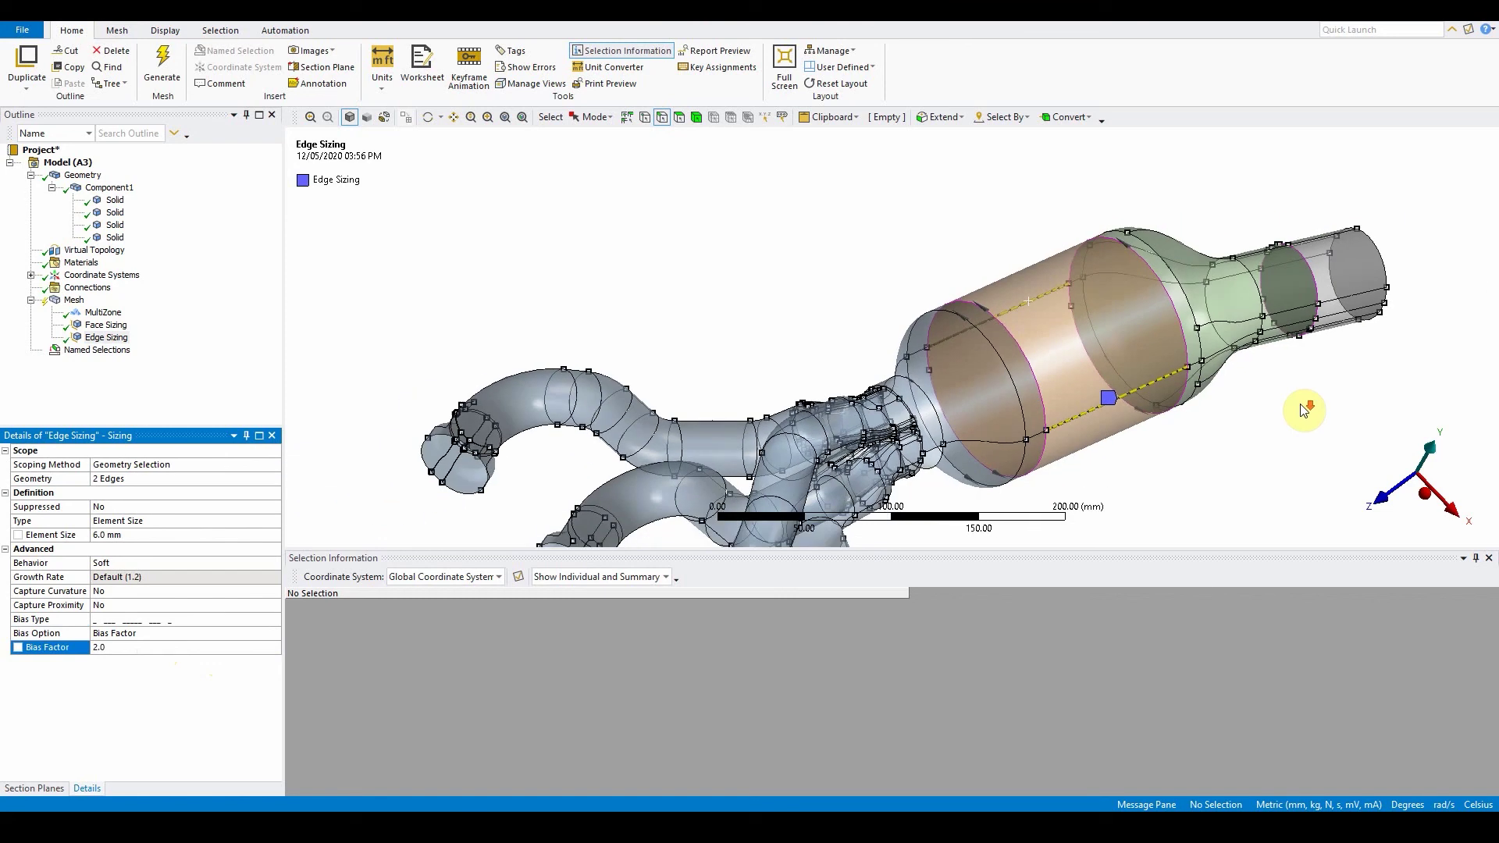
pyautogui.click(696, 117)
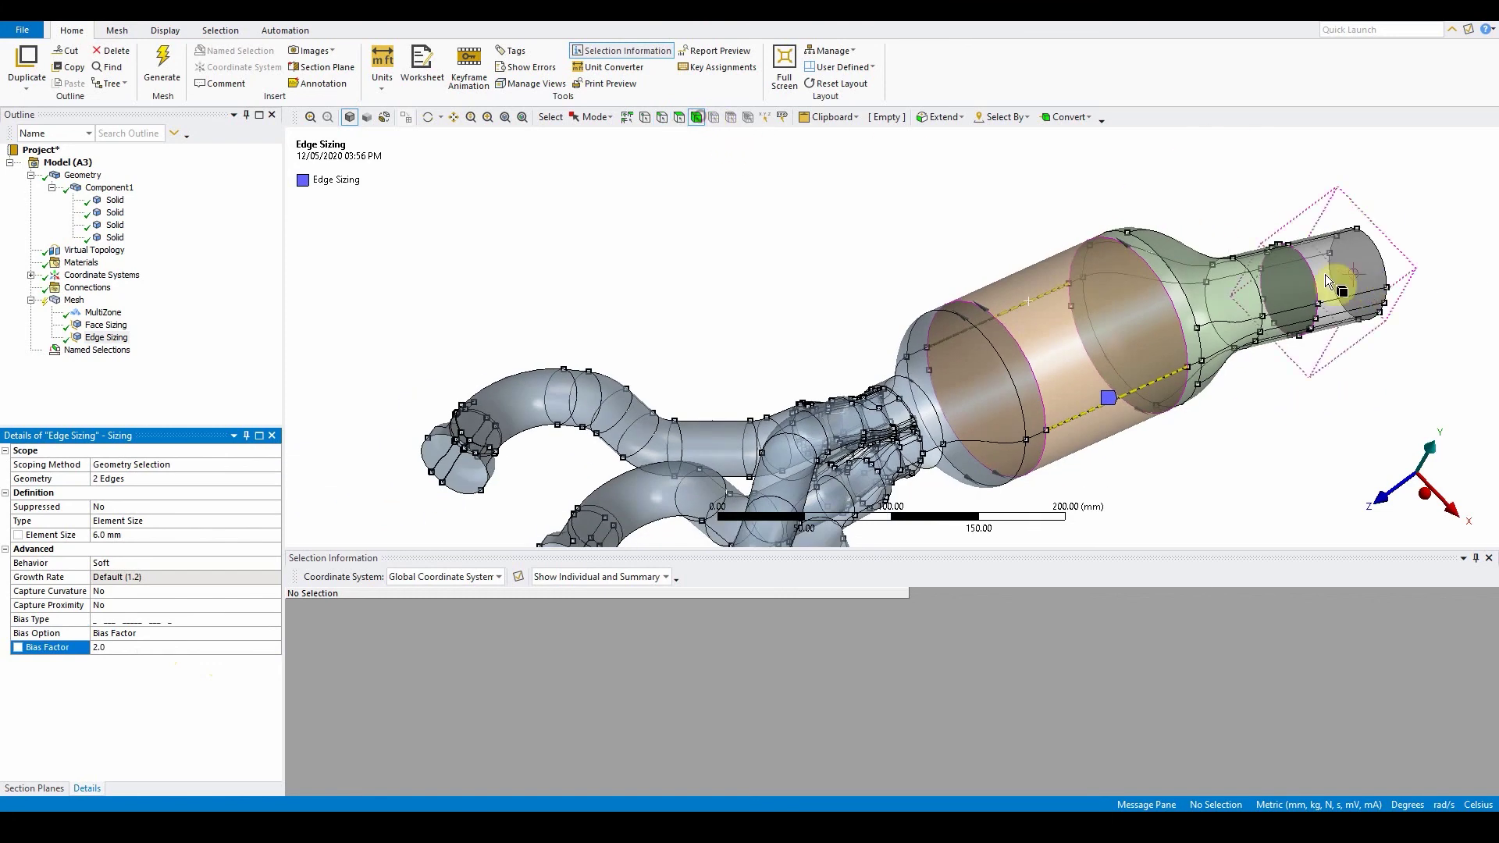
pyautogui.click(1332, 281)
pyautogui.rightClick(1333, 278)
pyautogui.moveTo(1416, 295)
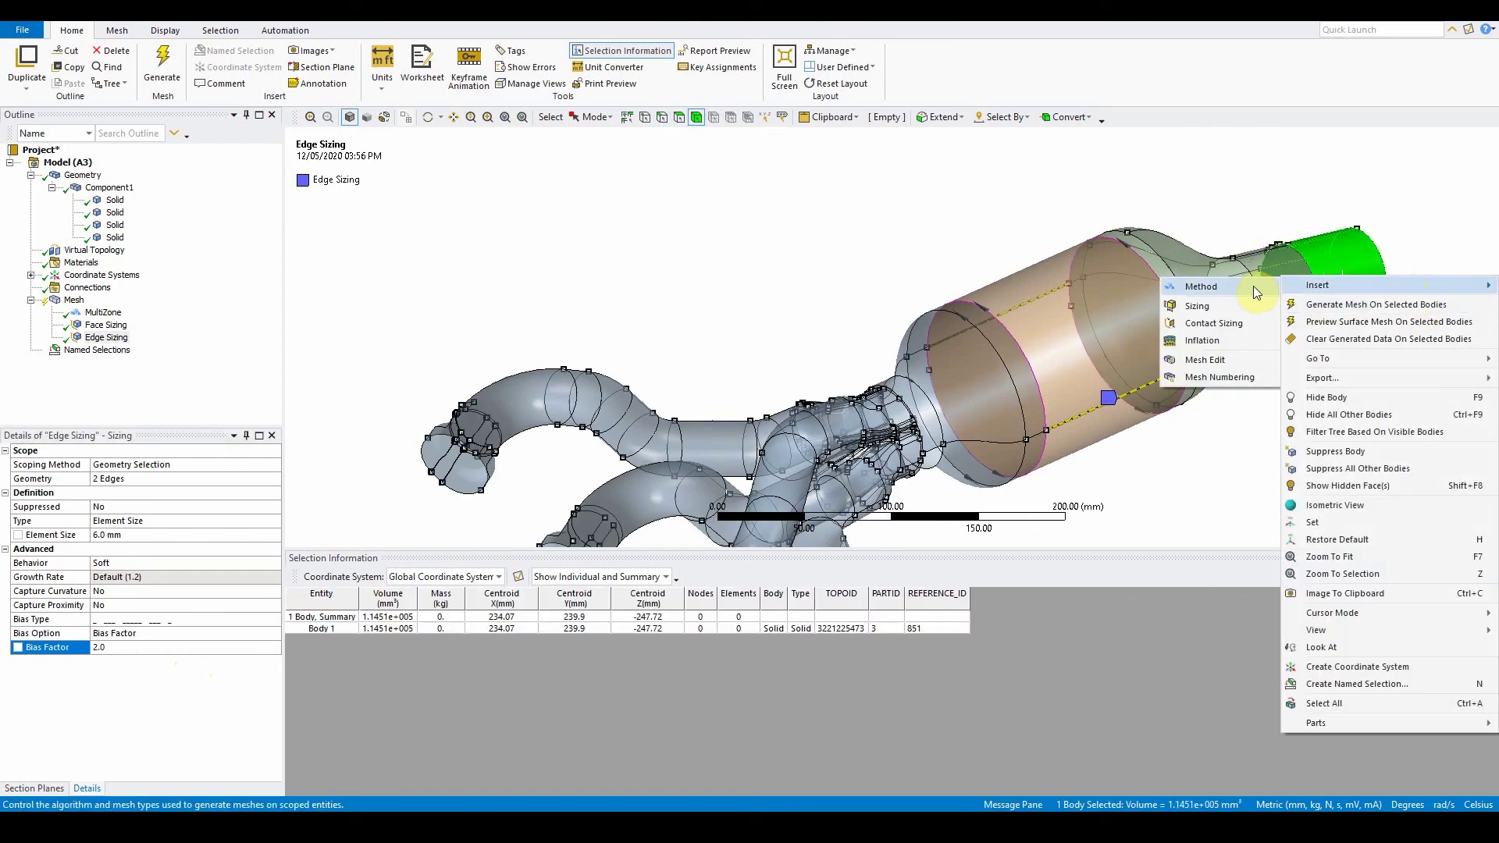
pyautogui.click(1240, 306)
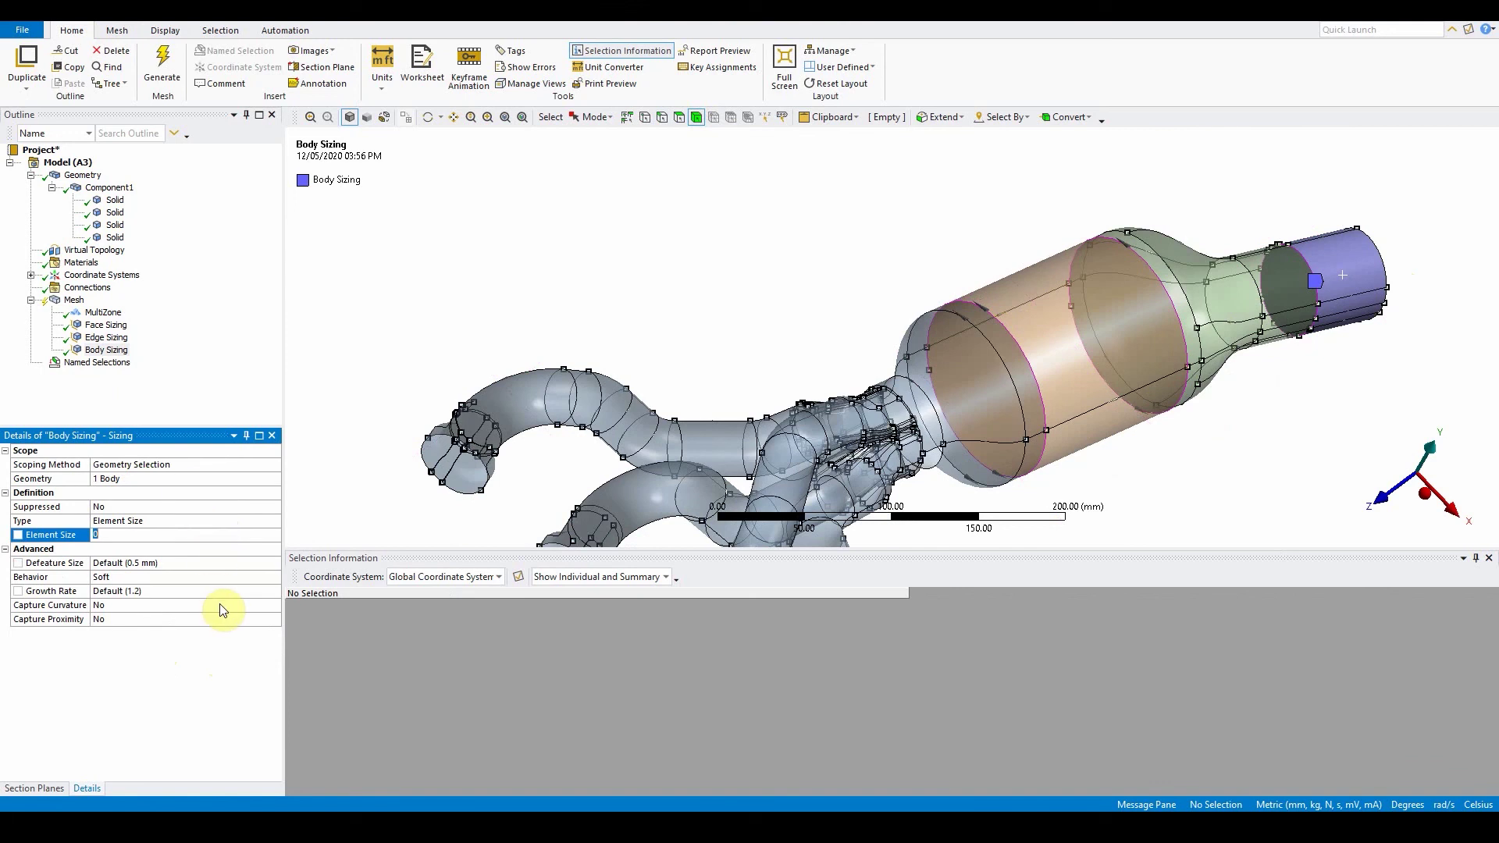
pyautogui.write('4')
pyautogui.press('Return')
# Create a named selection called outlet from the end face of the short outlet pipe.
pyautogui.scroll(-5, 1041, 428)
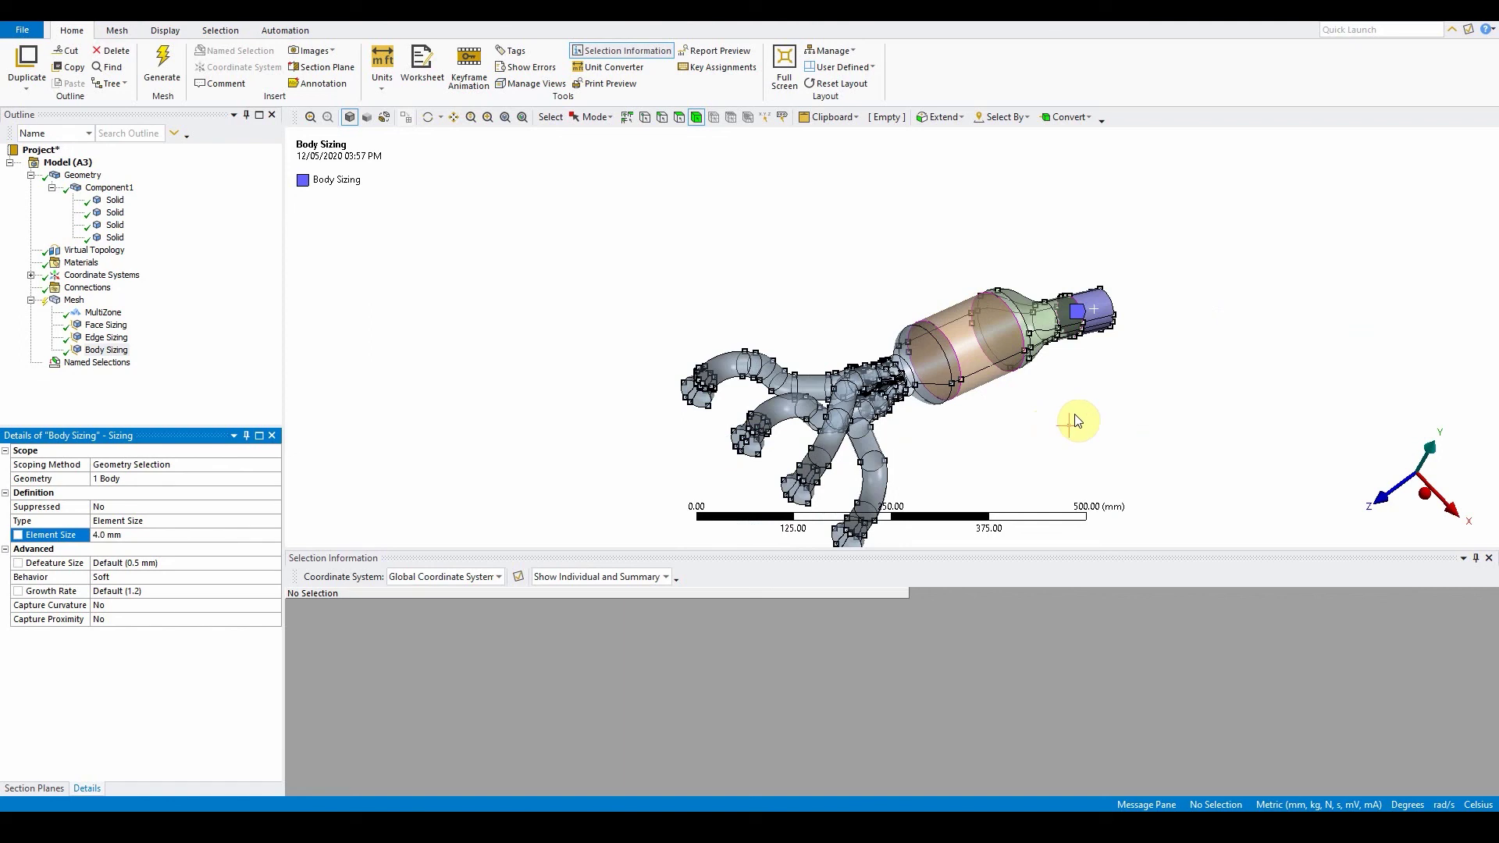
pyautogui.moveTo(1075, 422); pyautogui.dragTo(1151, 380, button='middle')
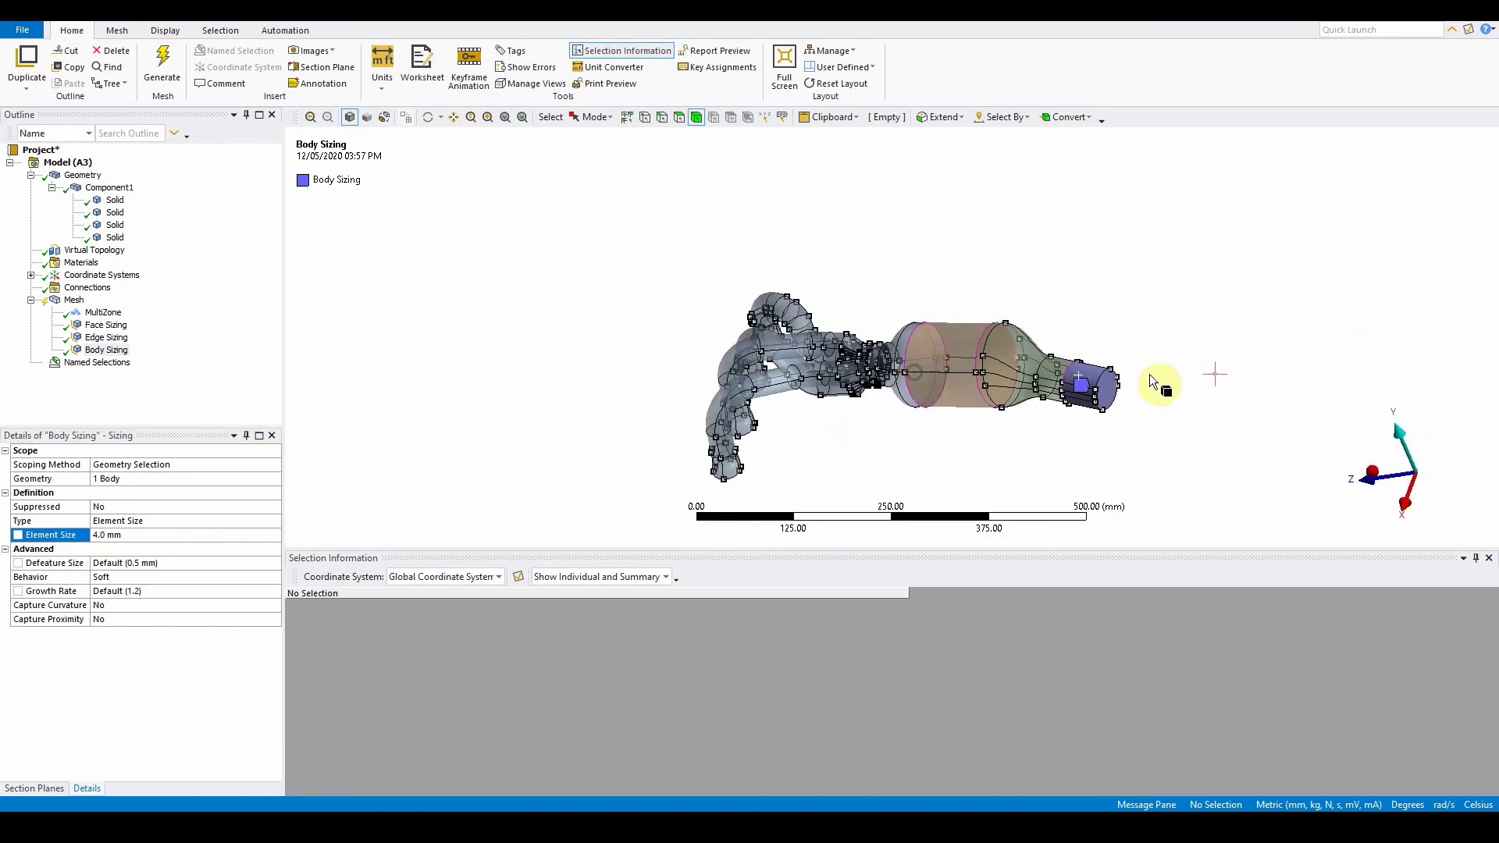
pyautogui.click(679, 118)
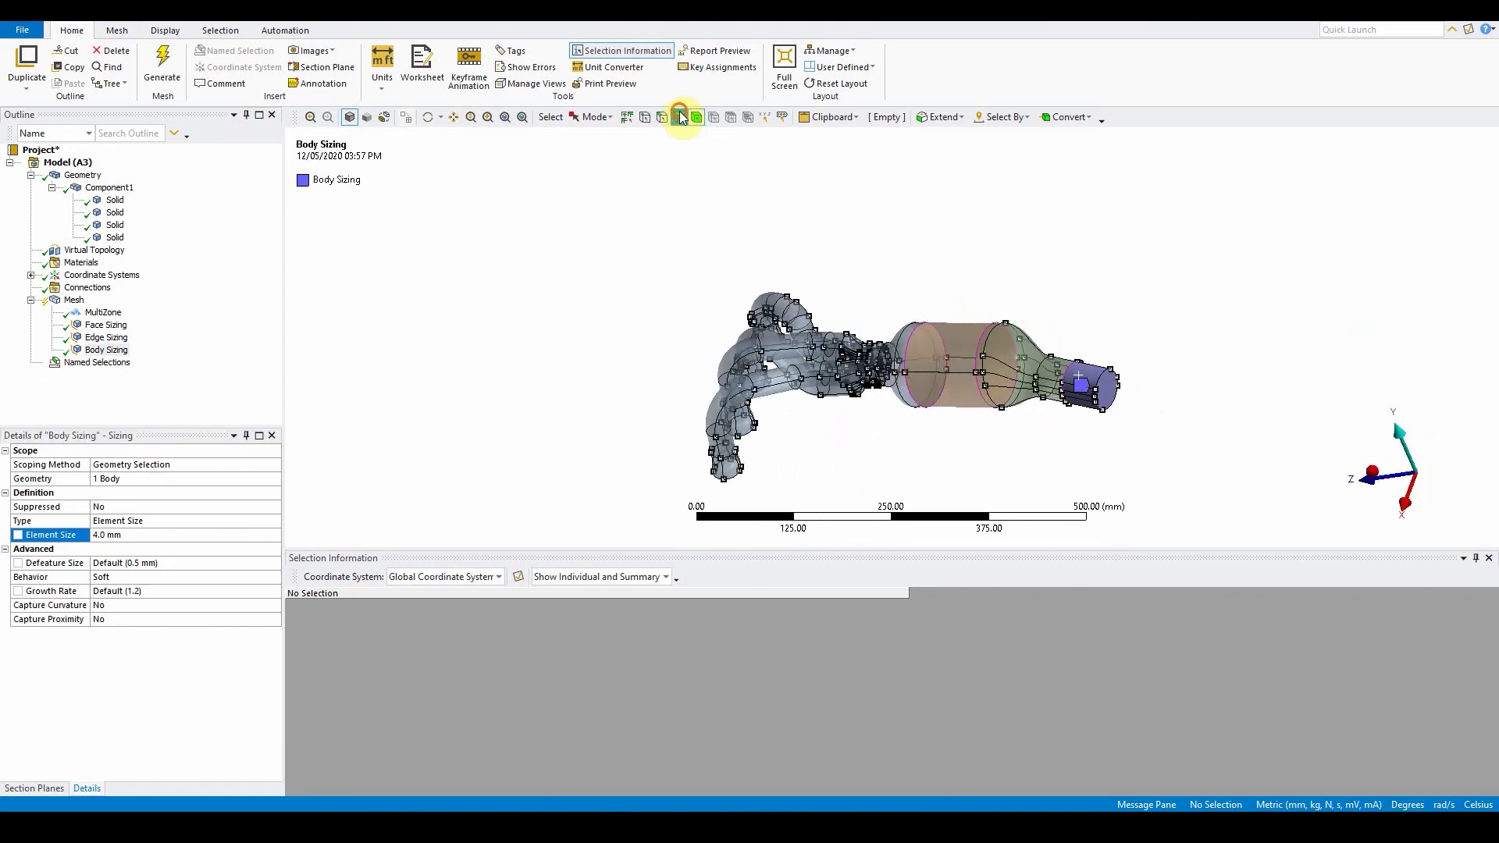
pyautogui.click(1109, 395)
pyautogui.write('no')
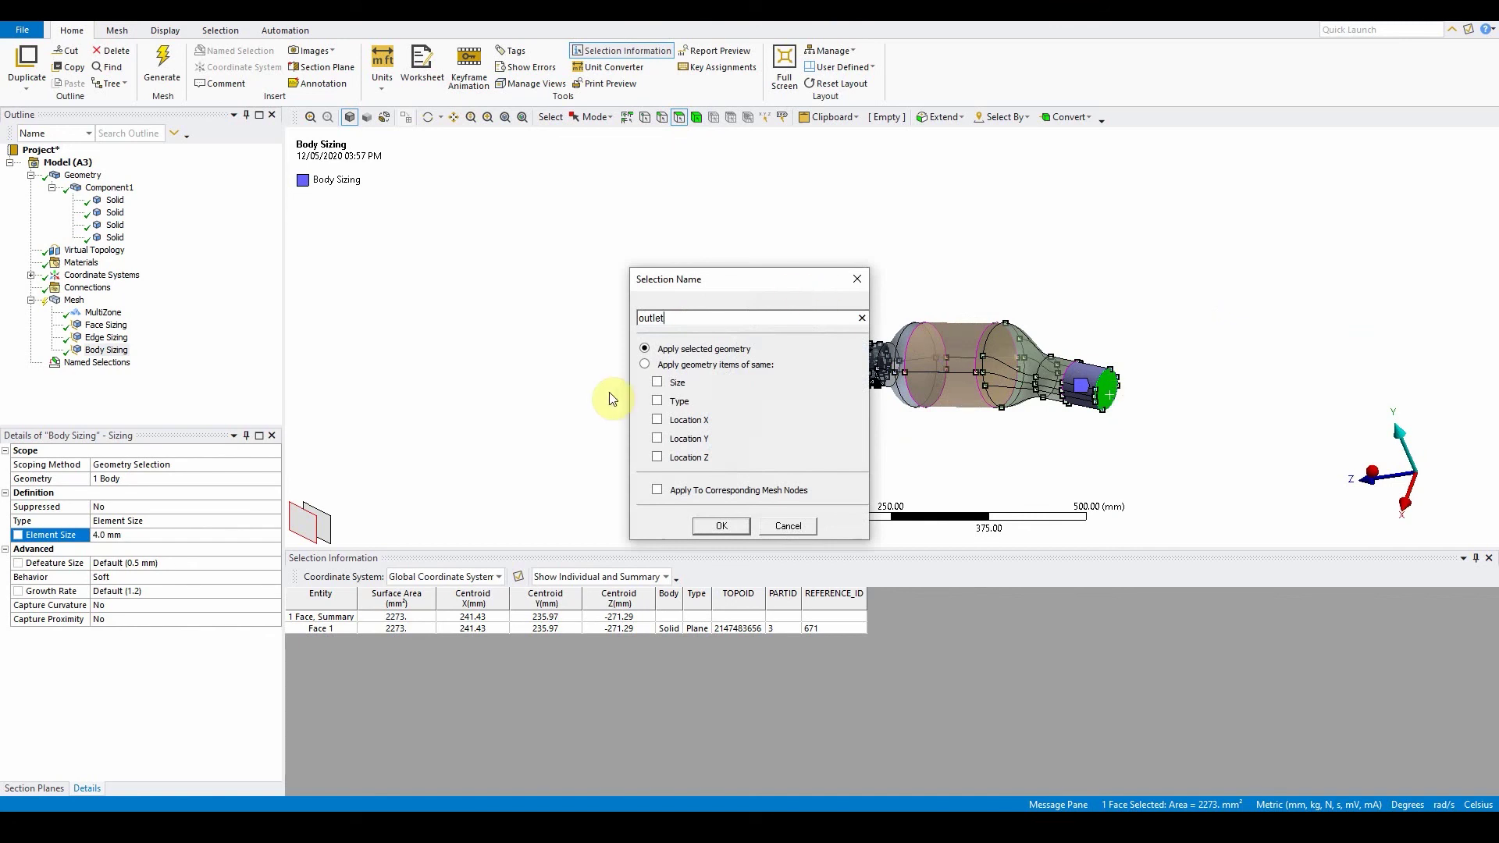
pyautogui.click(713, 525)
# Create a named selection called inlets from the open end faces of the four exhaust pipes.
pyautogui.moveTo(711, 523); pyautogui.dragTo(922, 273, button='middle')
pyautogui.click(692, 377)
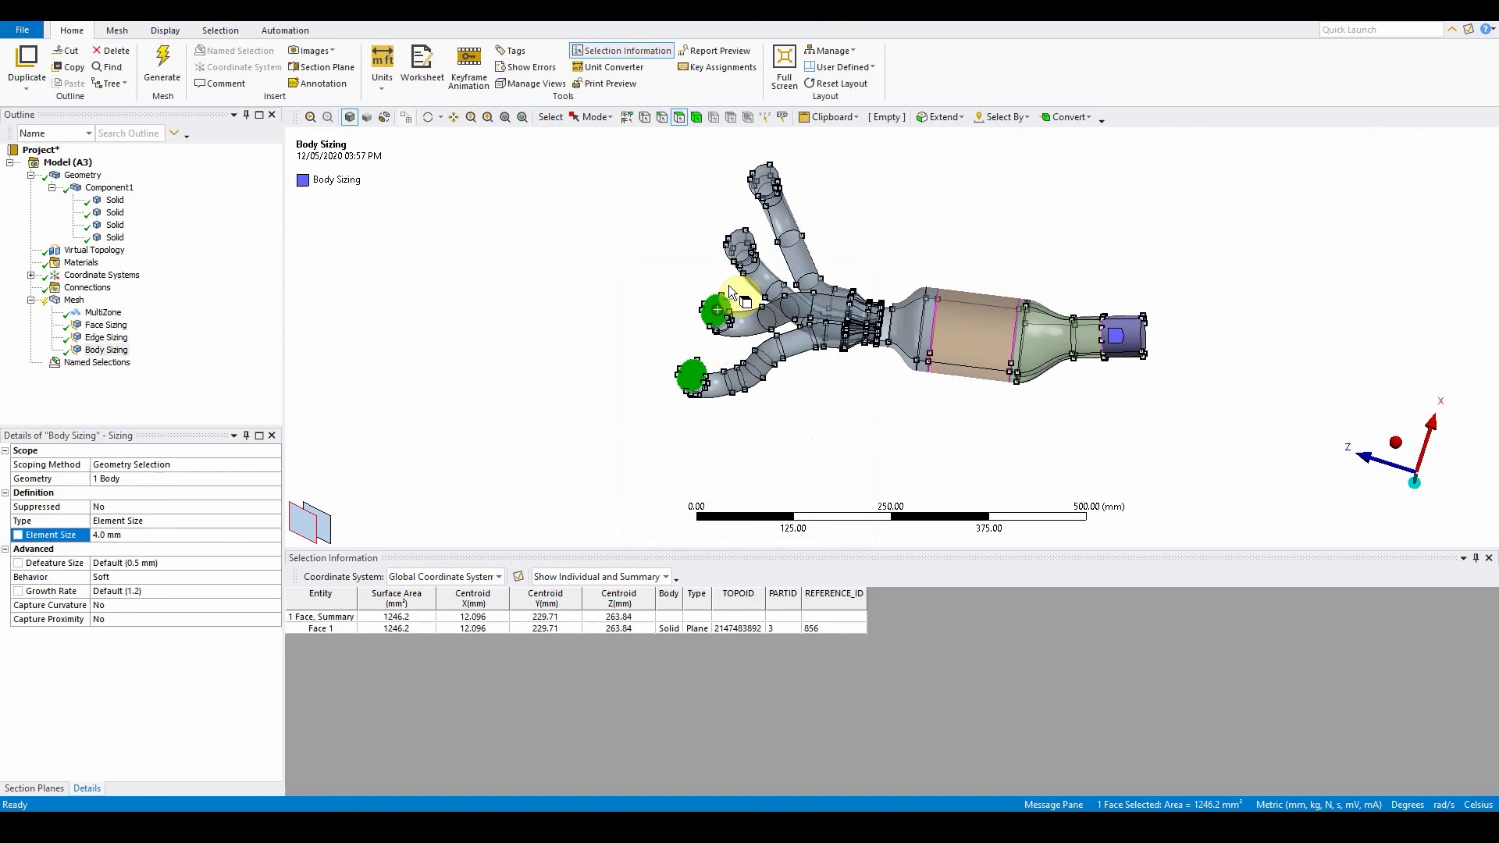
pyautogui.keyDown('ctrl'); pyautogui.click(717, 310); pyautogui.keyUp('ctrl')
pyautogui.keyDown('ctrl'); pyautogui.click(749, 247); pyautogui.keyUp('ctrl')
pyautogui.keyDown('ctrl'); pyautogui.click(770, 187); pyautogui.keyUp('ctrl')
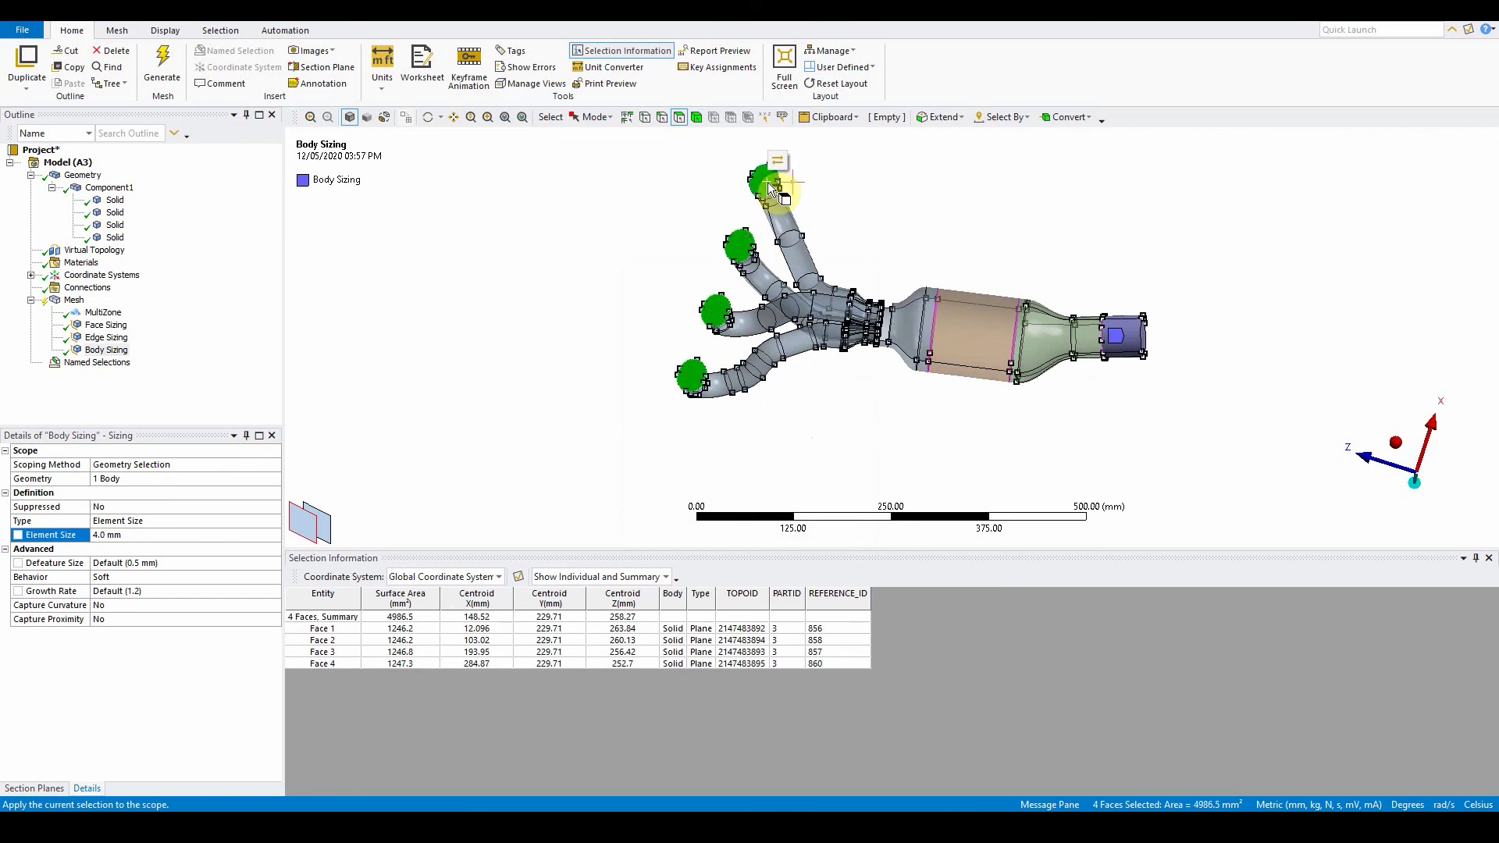
pyautogui.write('n')
pyautogui.write('inle')
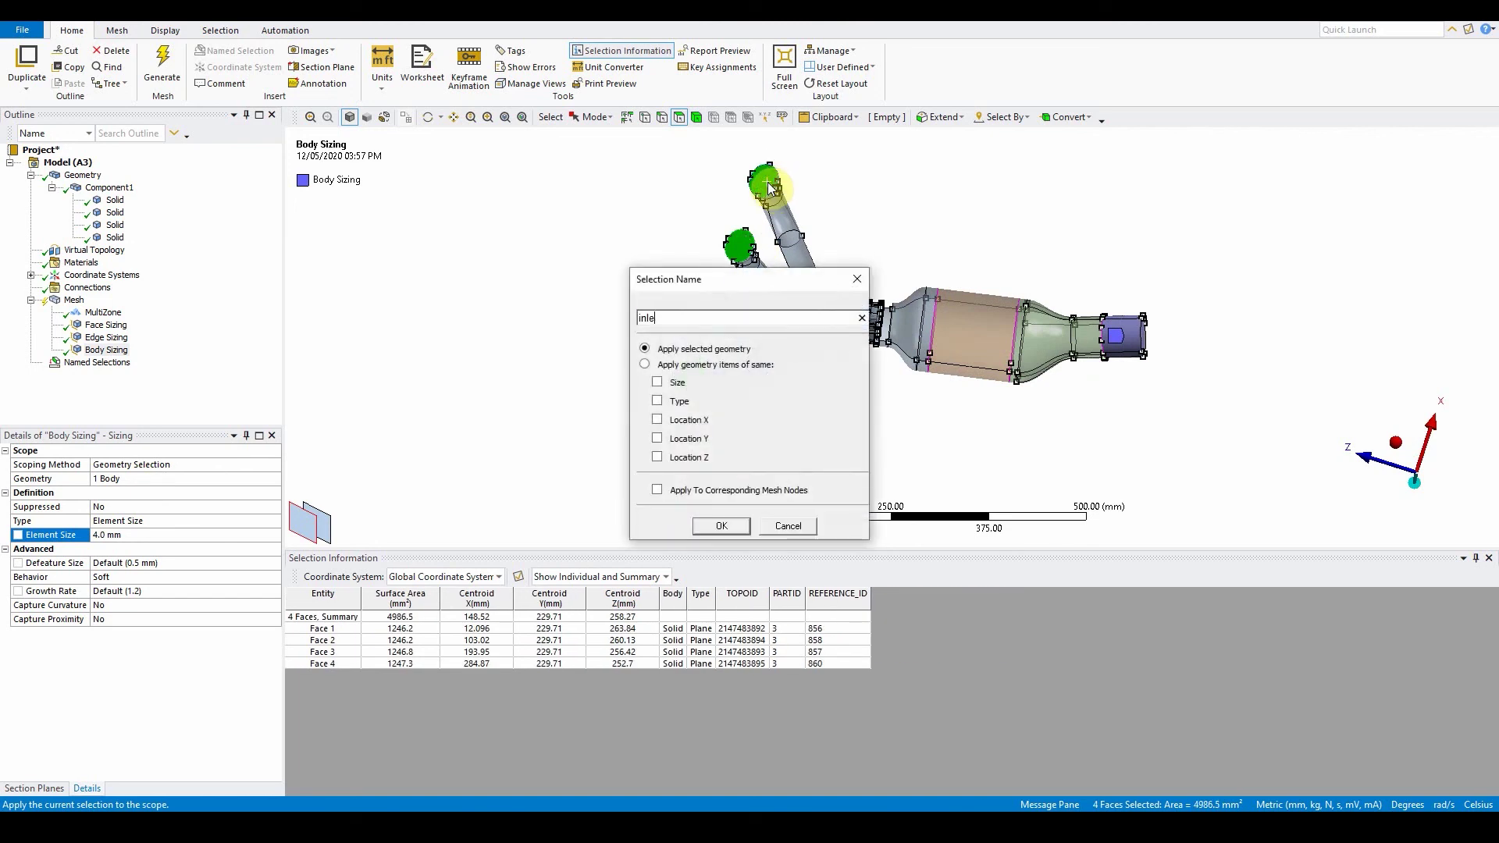
pyautogui.write('ts')
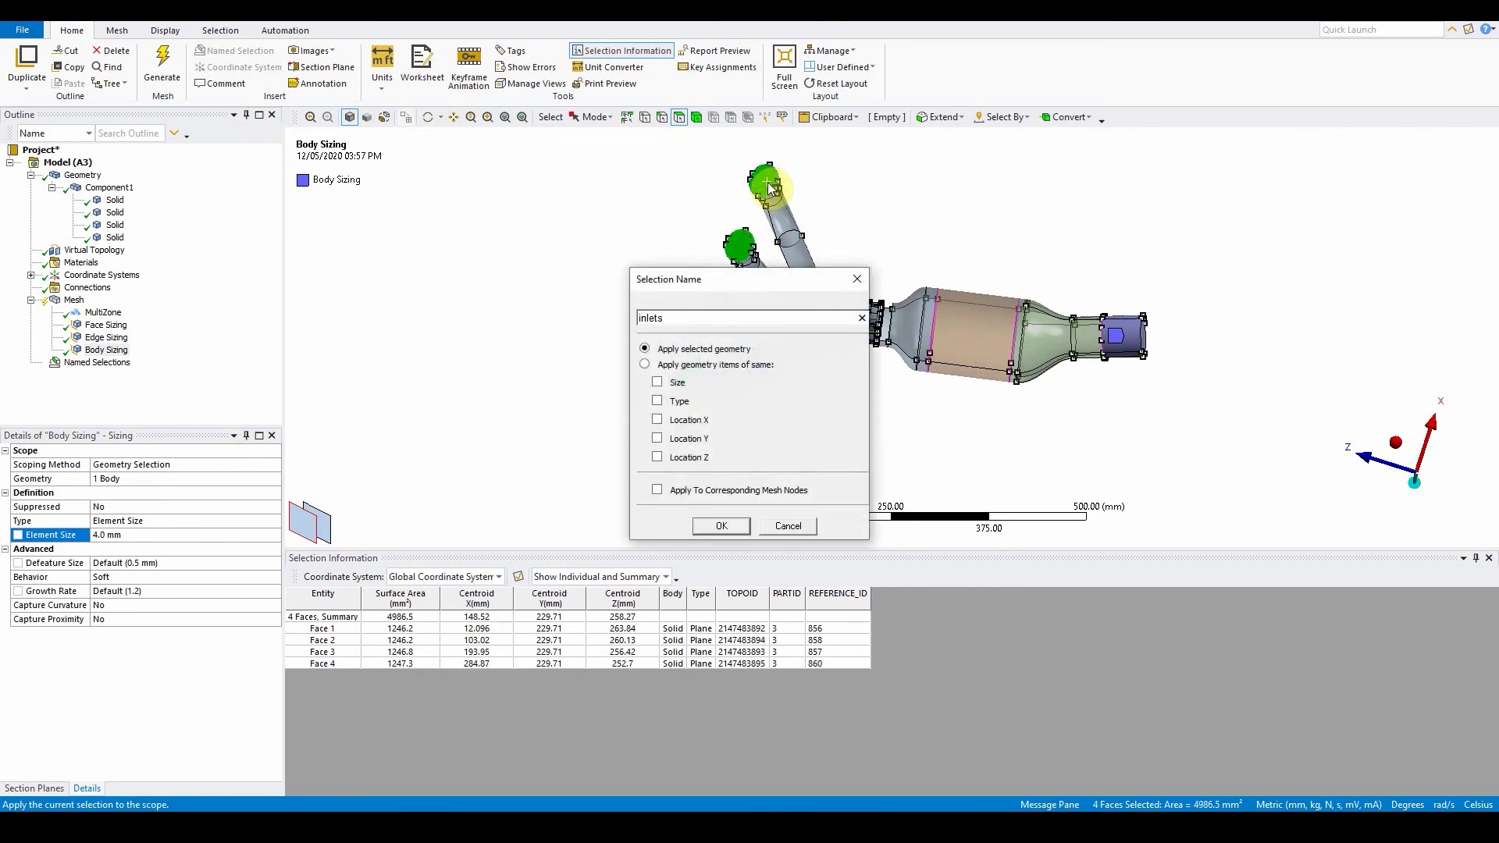
pyautogui.click(720, 525)
# Turn off the display of vertices and edge direction arrows on the model.
pyautogui.click(165, 30)
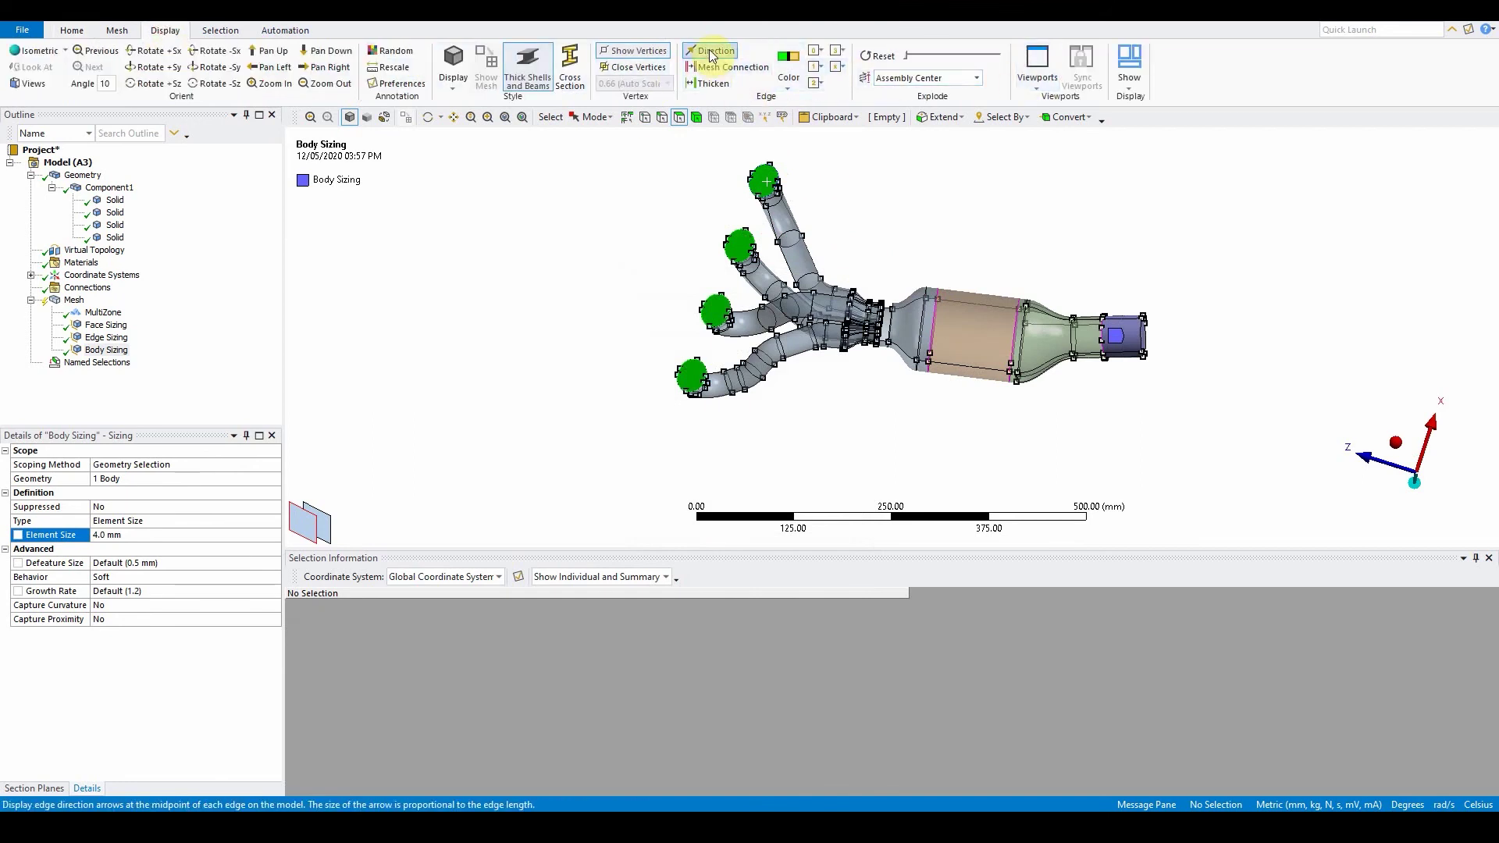
pyautogui.click(632, 51)
pyautogui.click(703, 50)
pyautogui.moveTo(1057, 425)
pyautogui.mouseDown(button='middle')
pyautogui.moveTo(1118, 302)
pyautogui.moveTo(1281, 367)
pyautogui.moveTo(1107, 395)
pyautogui.moveTo(1178, 395)
pyautogui.moveTo(1147, 388)
pyautogui.moveTo(1036, 441)
pyautogui.mouseUp(button='middle')
pyautogui.rightClick(1037, 439)
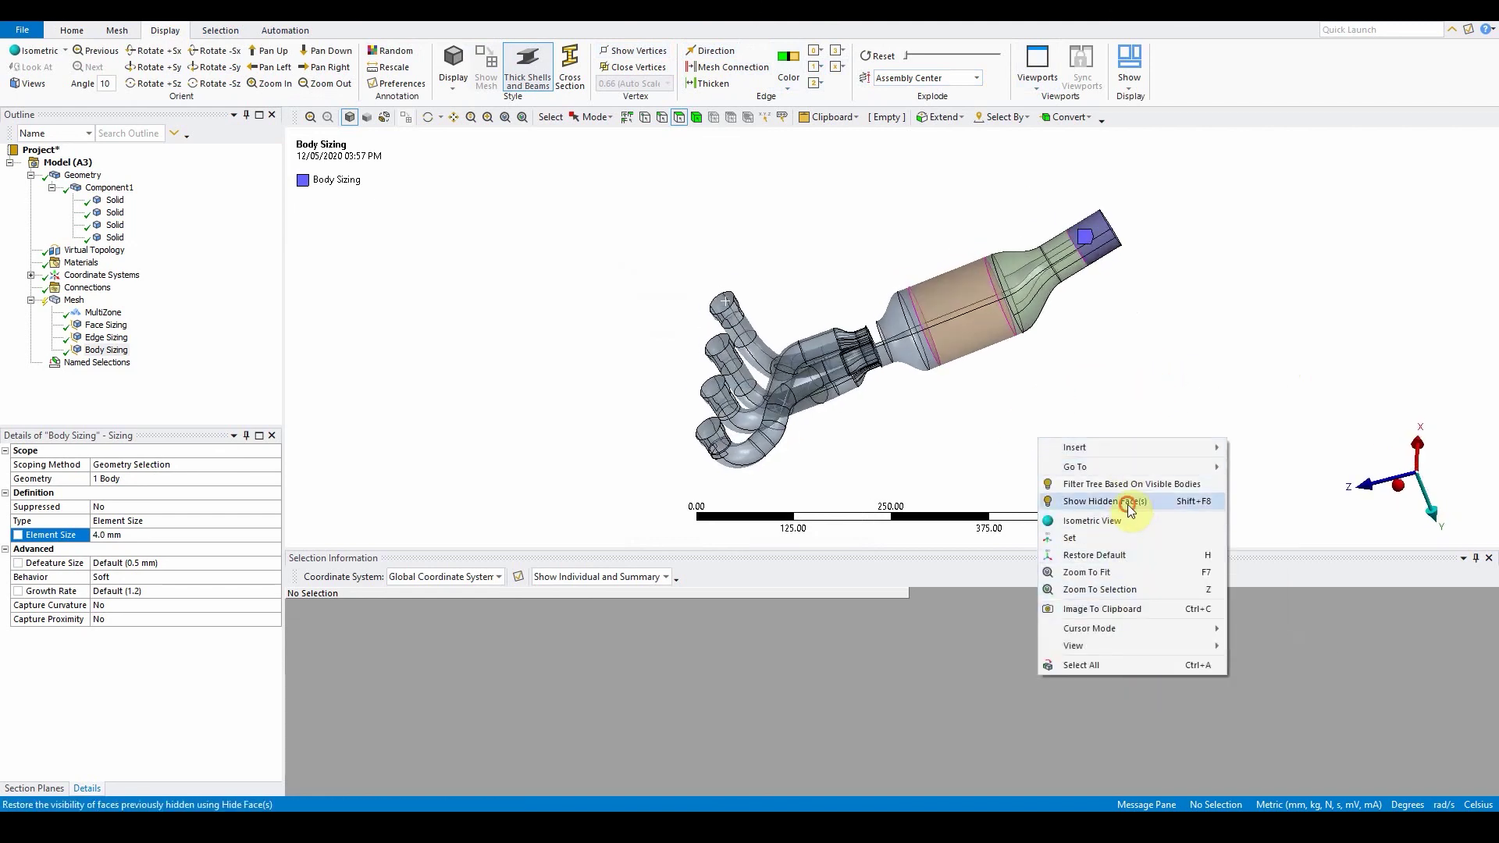
pyautogui.moveTo(1131, 426); pyautogui.dragTo(1127, 188, button='middle')
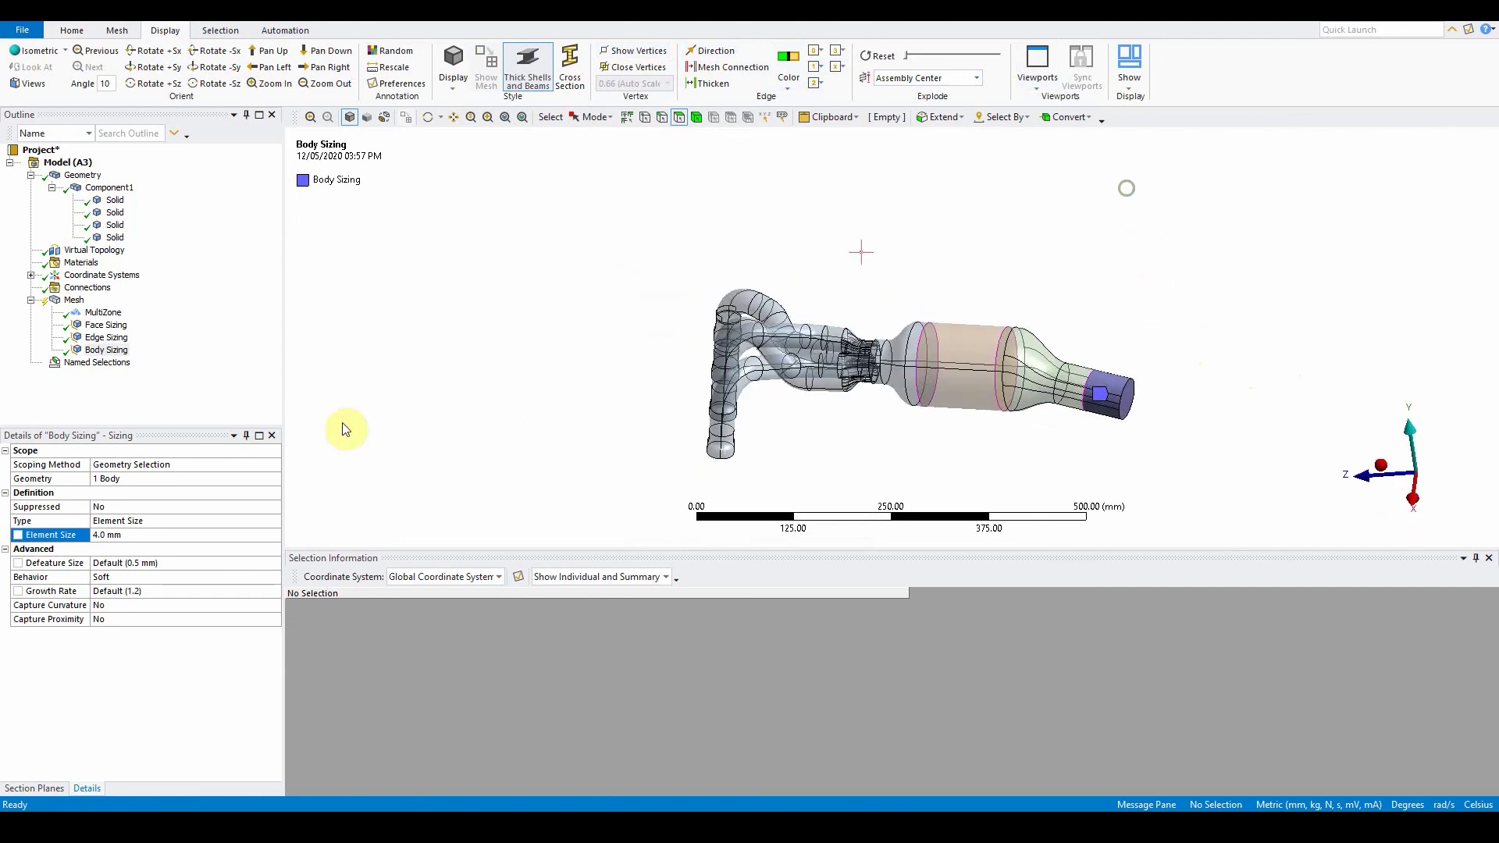
# Set the global mesh's automatic inflation to Program Controlled.
pyautogui.click(75, 300)
pyautogui.scroll(-2, 67, 668)
pyautogui.scroll(-2, 67, 669)
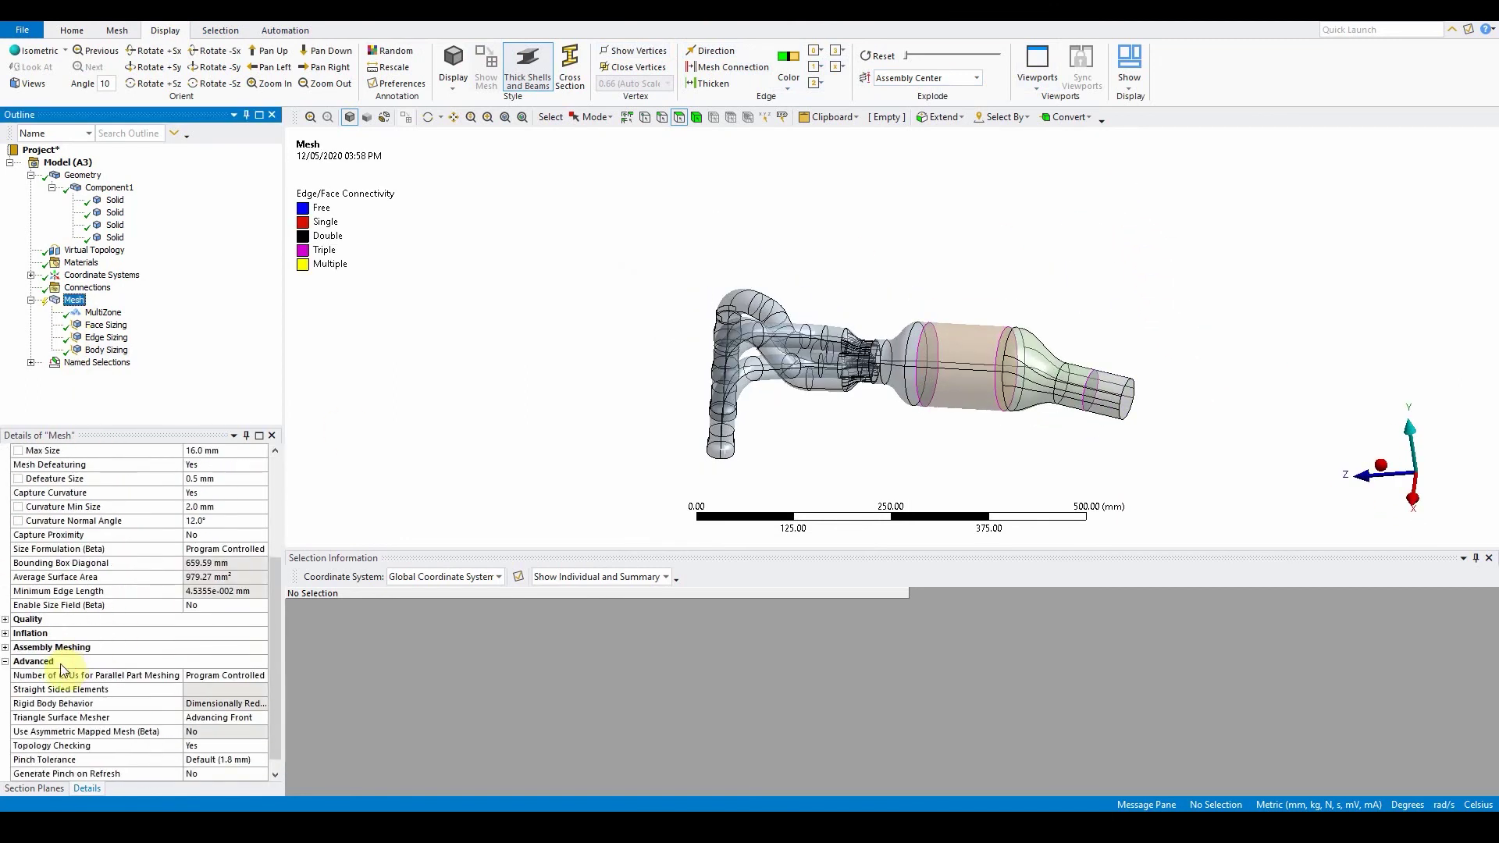
pyautogui.click(6, 633)
pyautogui.click(249, 648)
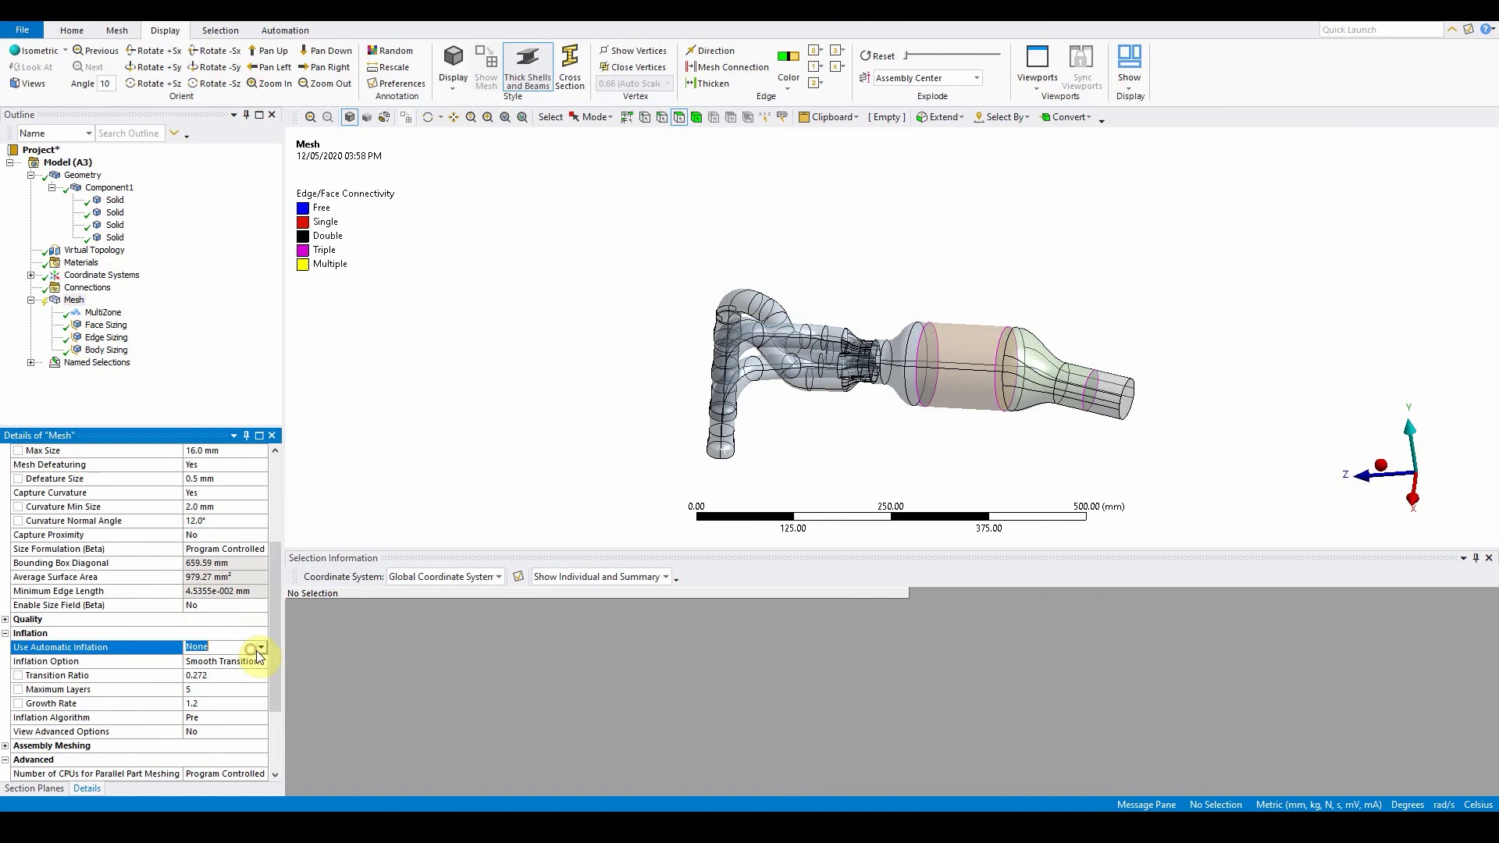
pyautogui.click(247, 673)
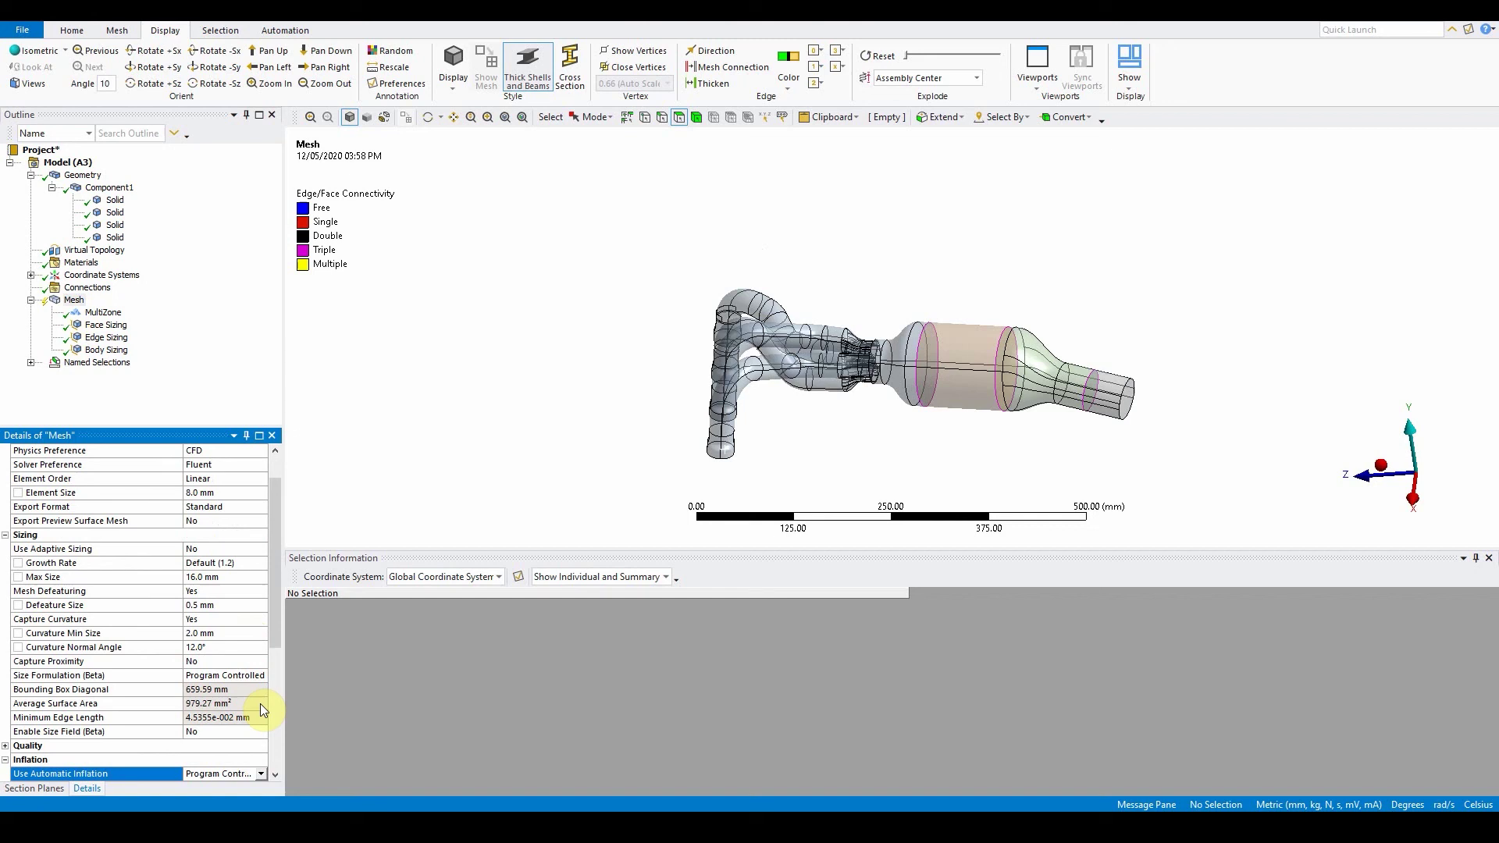
# Reduce the global inflation's maximum layers to 3.
pyautogui.scroll(-2, 277, 656)
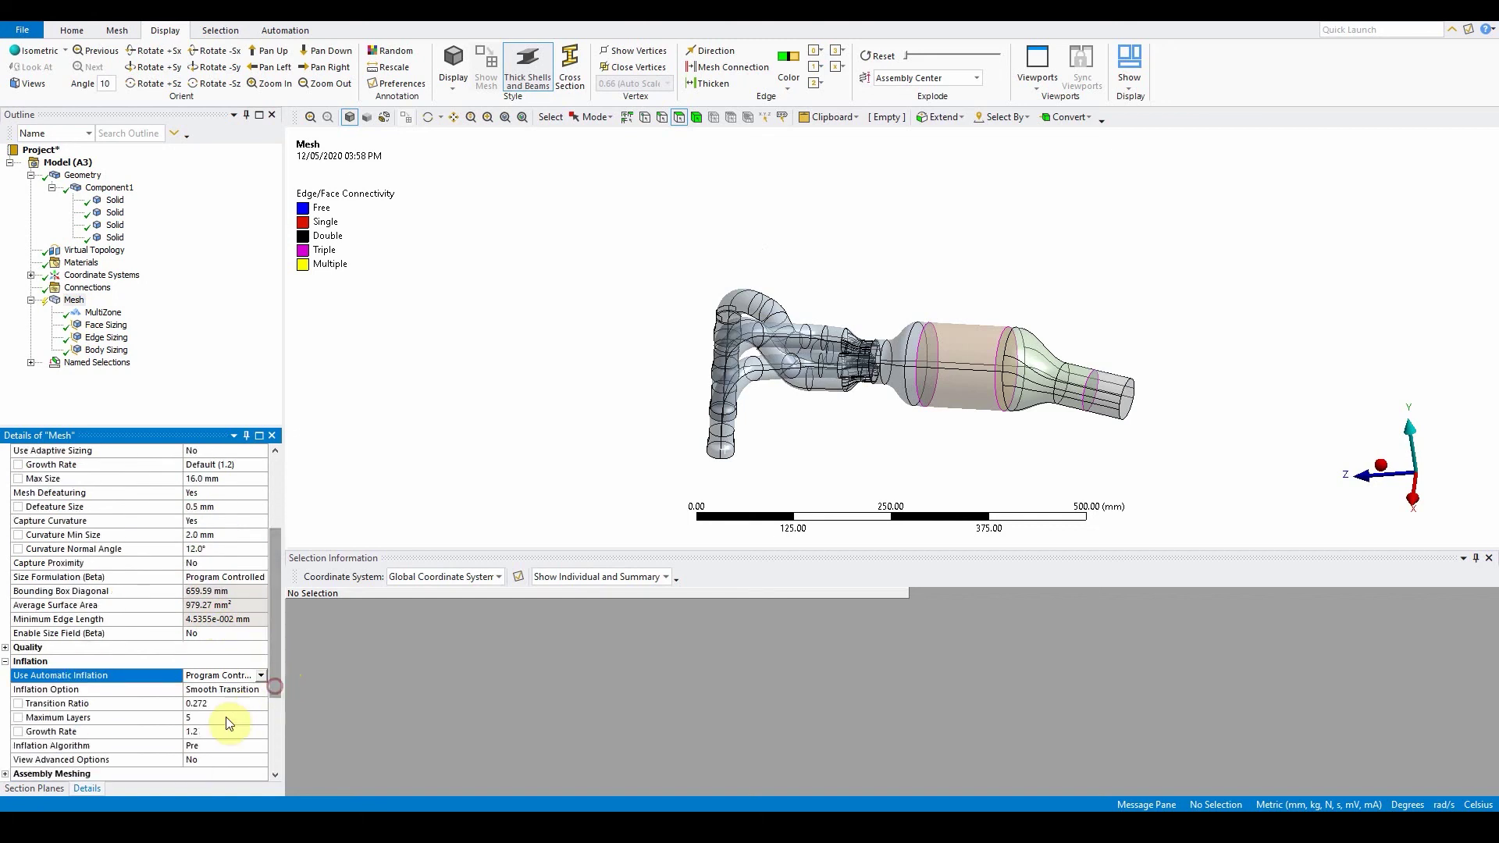
pyautogui.click(218, 717)
pyautogui.click(224, 718)
pyautogui.click(227, 716)
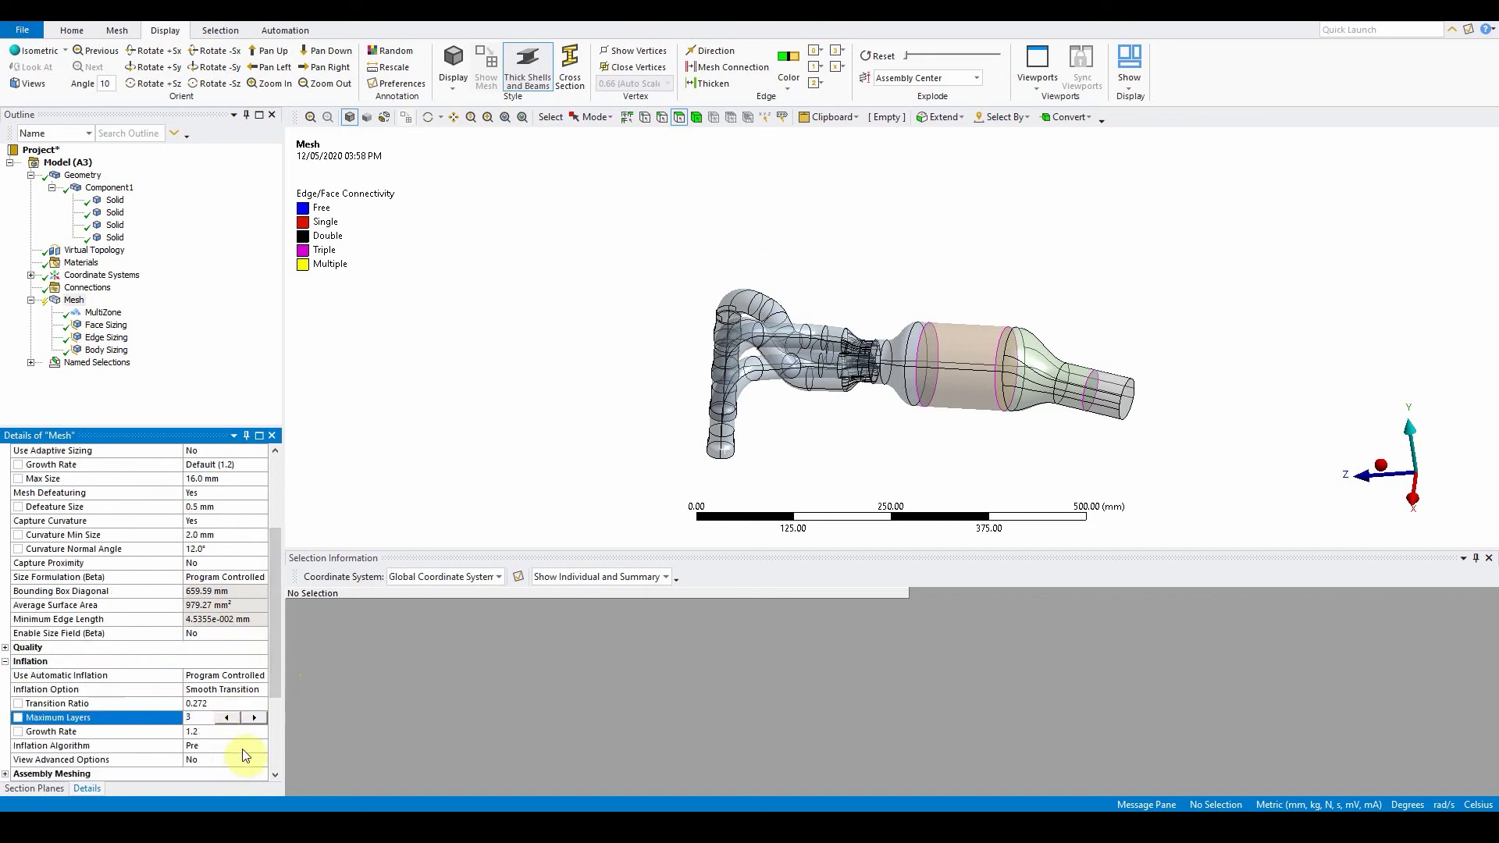
# Generate the mesh for the whole exhaust and look it over from another angle.
pyautogui.click(92, 31)
pyautogui.click(162, 64)
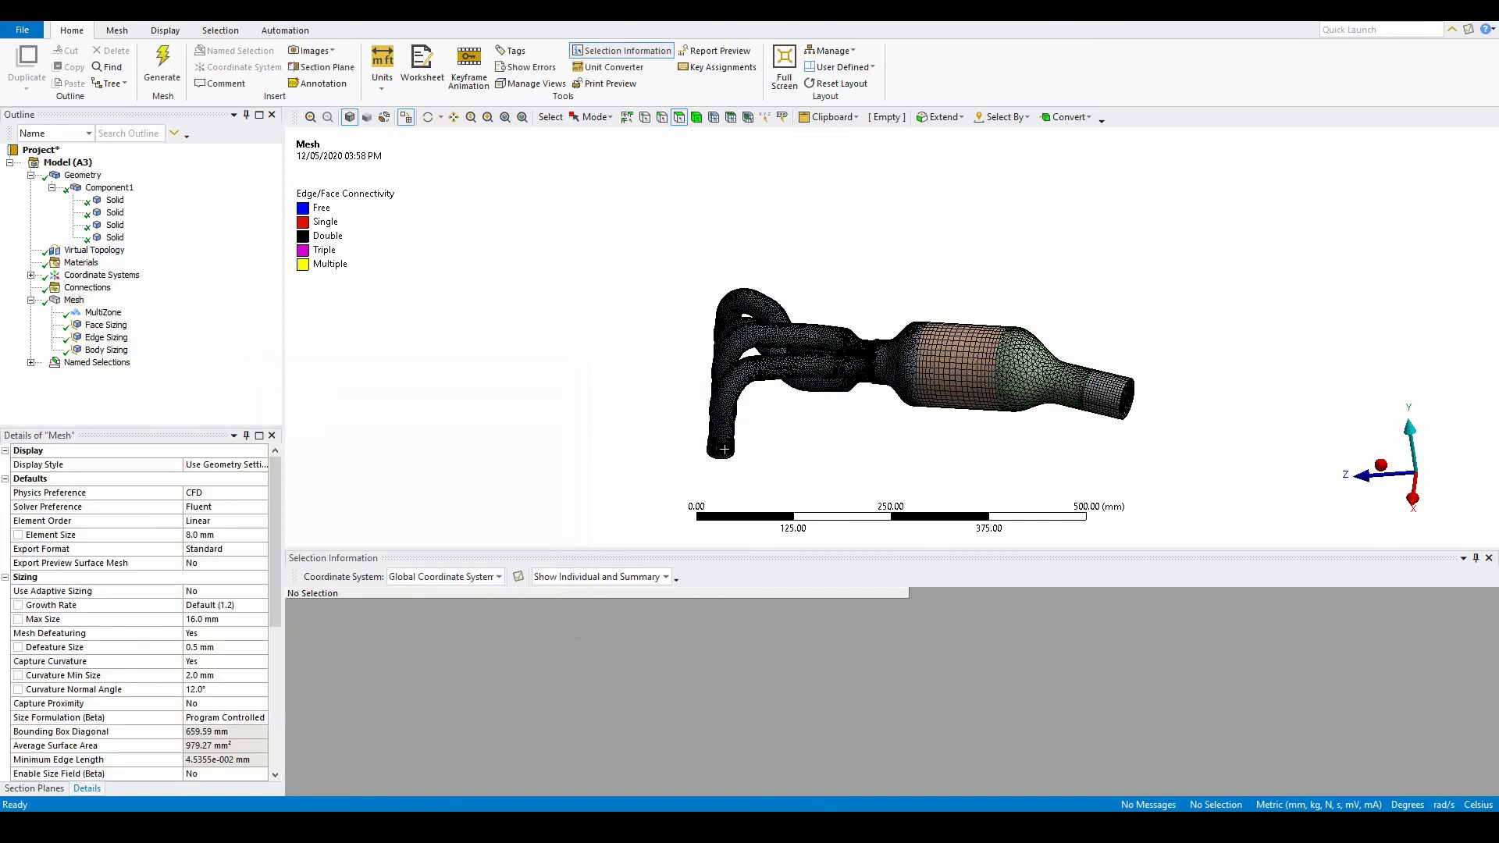
pyautogui.moveTo(854, 472); pyautogui.dragTo(947, 261, button='middle')
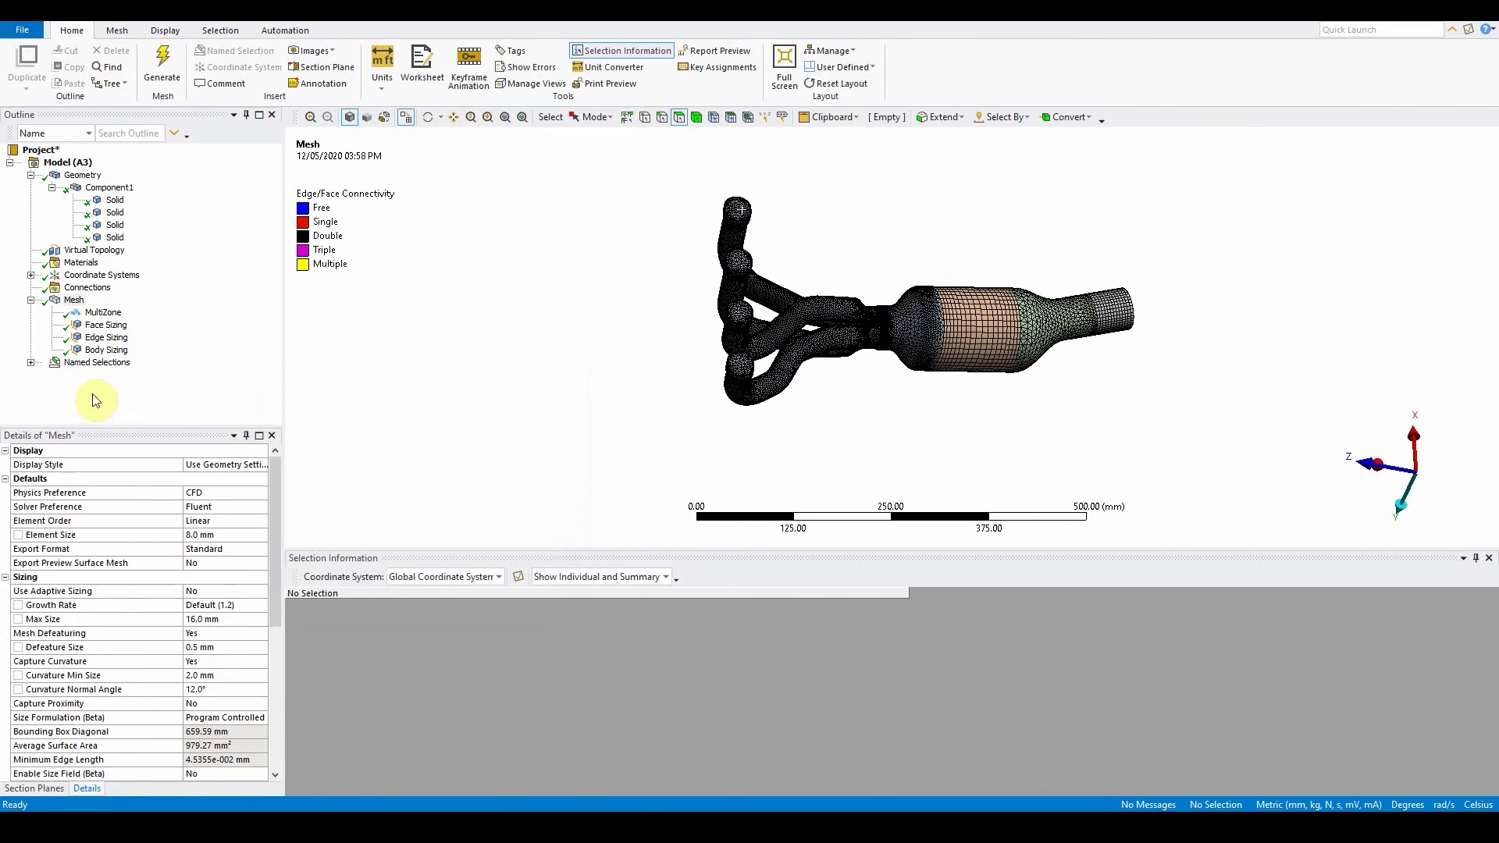
# Set the mesh metric to Orthogonal Quality and check its minimum, maximum and average values.
pyautogui.moveTo(273, 505); pyautogui.dragTo(278, 678)
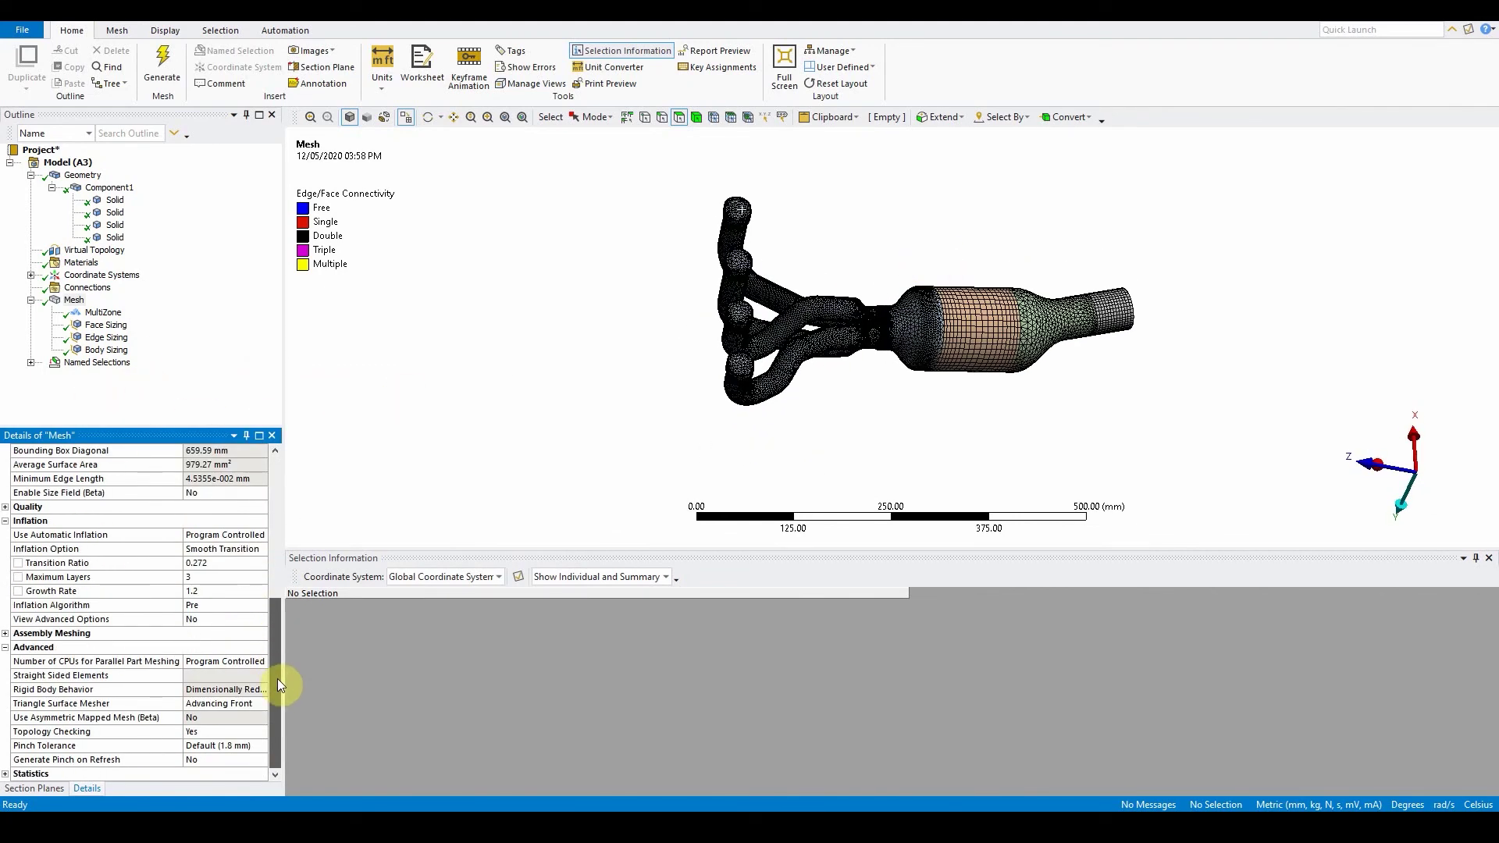
pyautogui.click(7, 508)
pyautogui.click(237, 563)
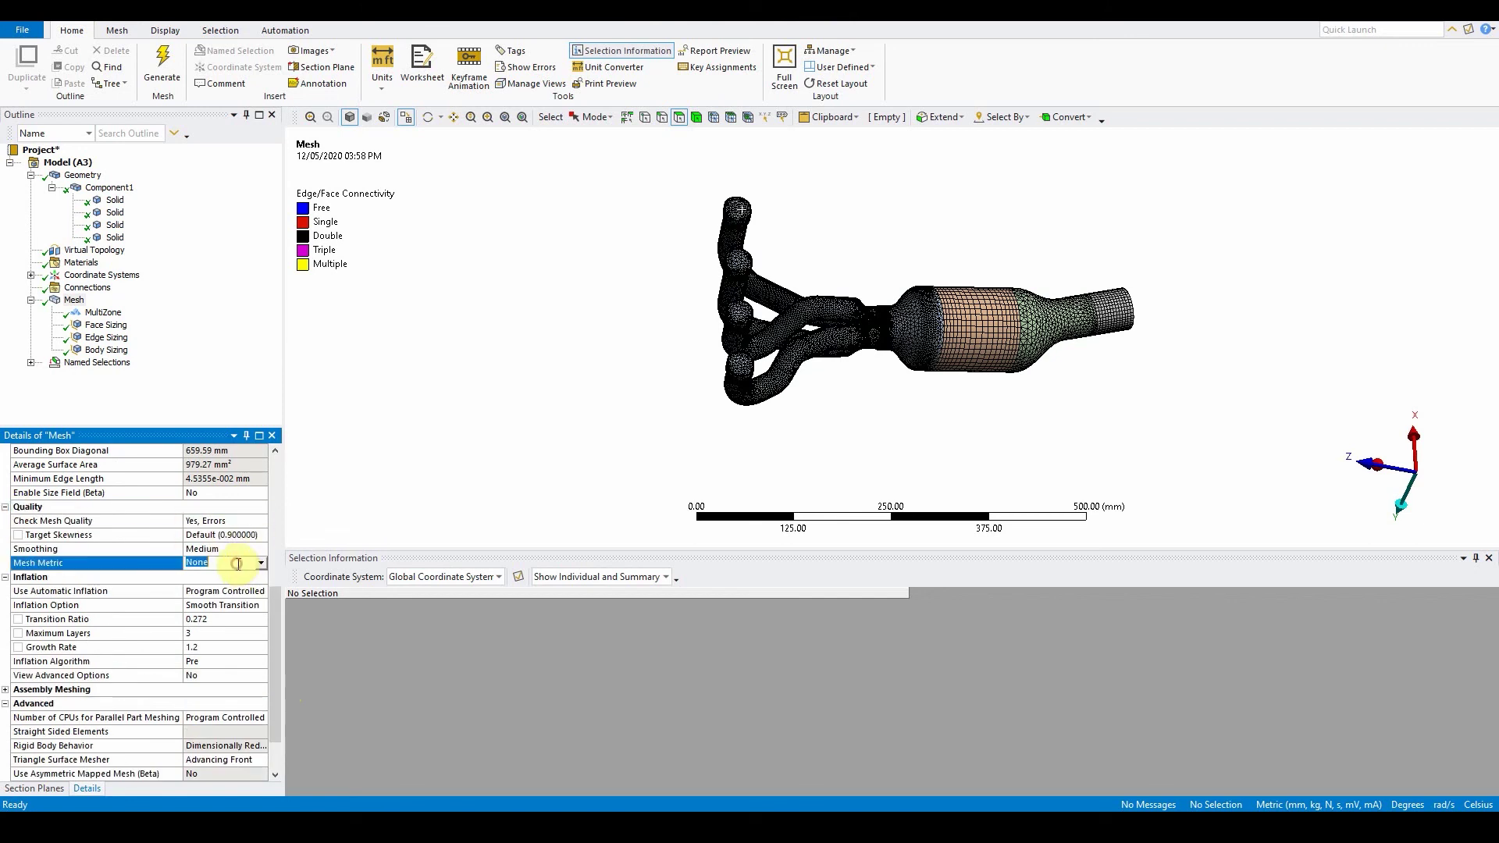
pyautogui.click(261, 563)
pyautogui.moveTo(264, 592); pyautogui.dragTo(262, 638)
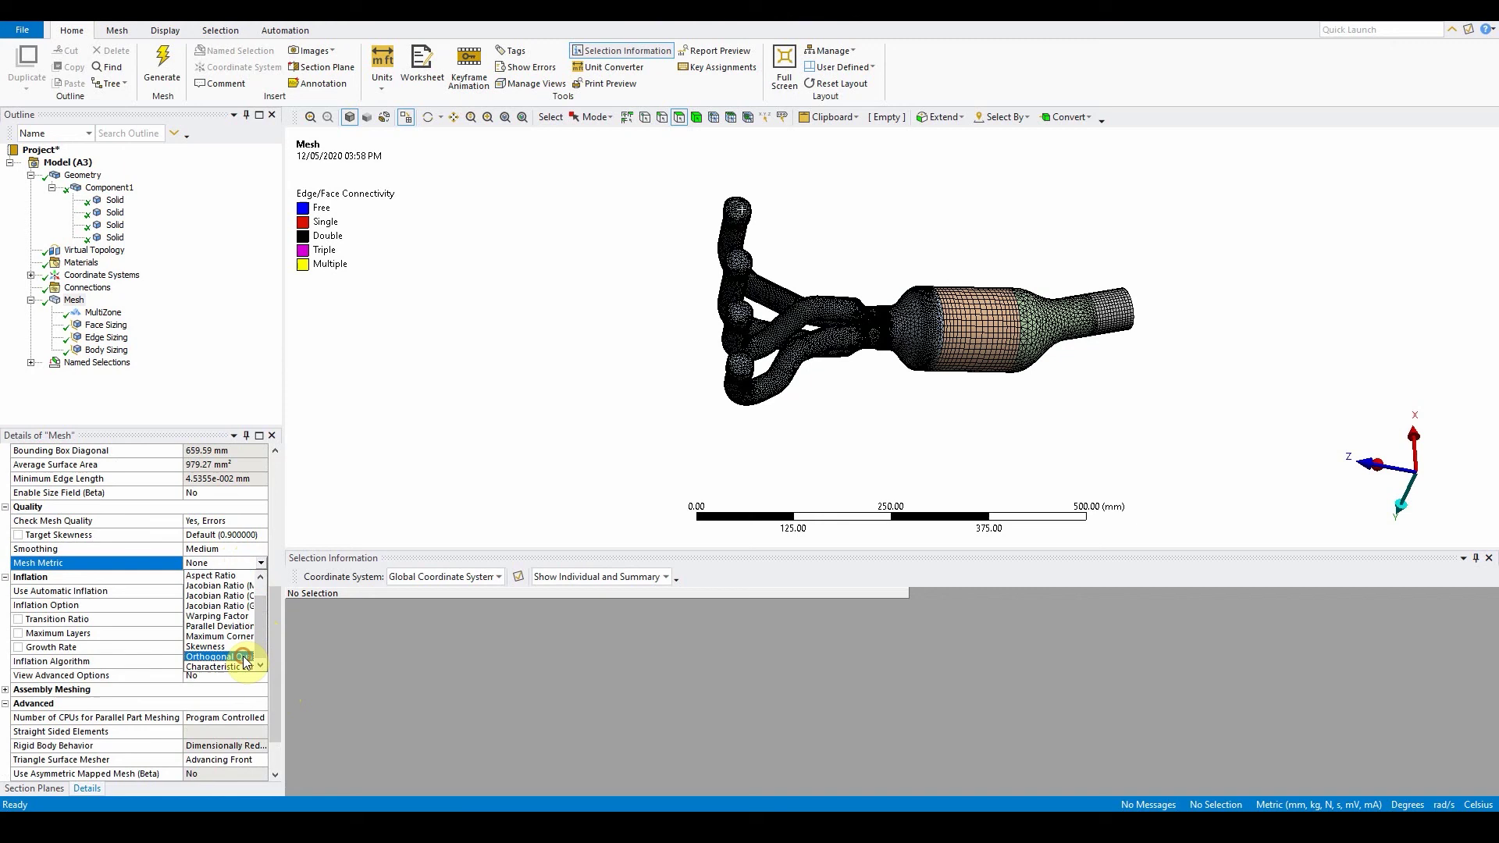
pyautogui.click(244, 658)
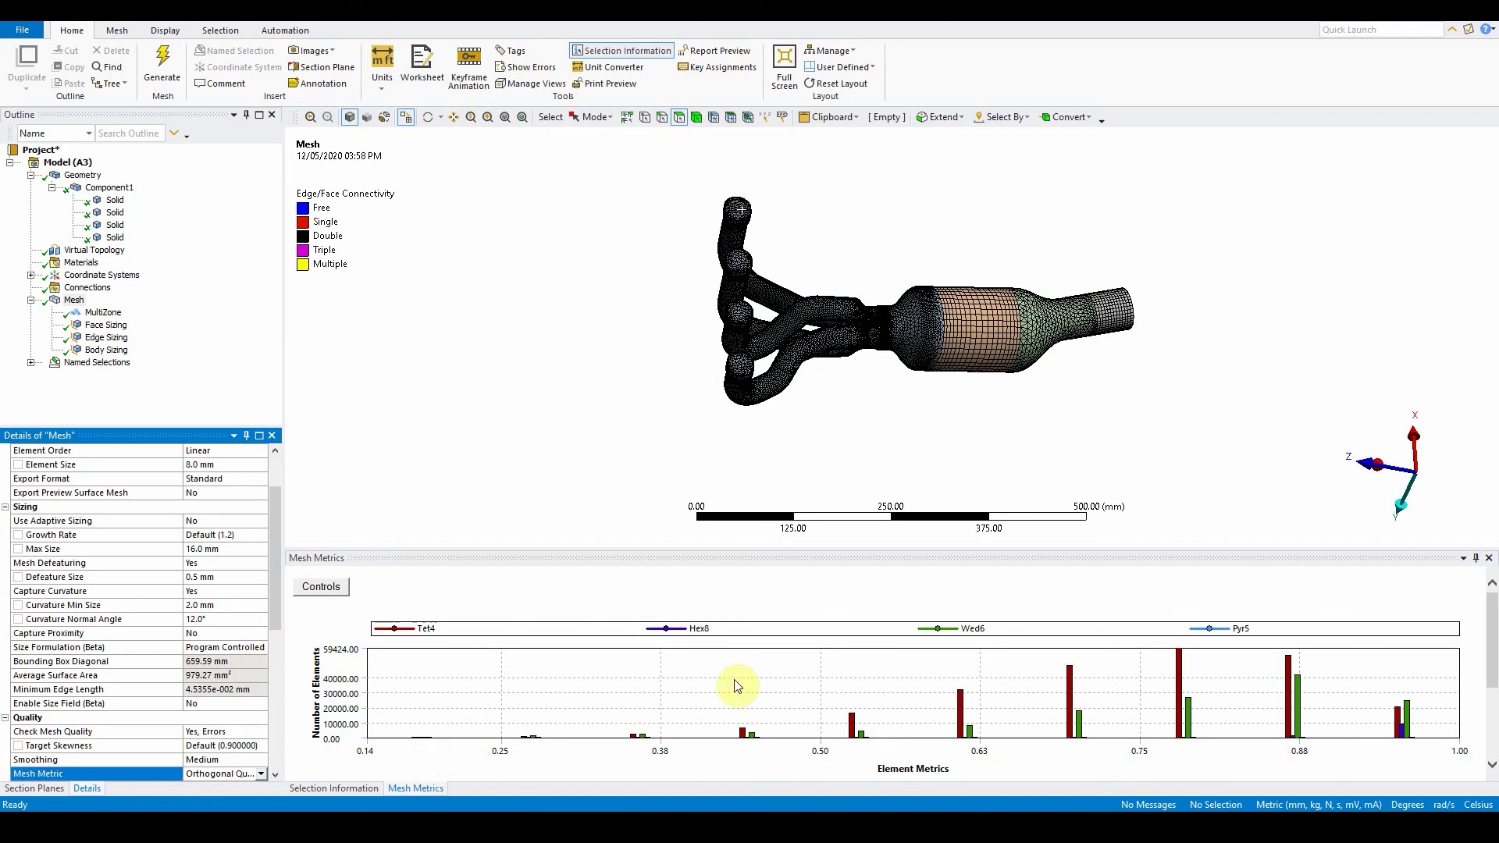
pyautogui.moveTo(275, 619); pyautogui.dragTo(273, 698)
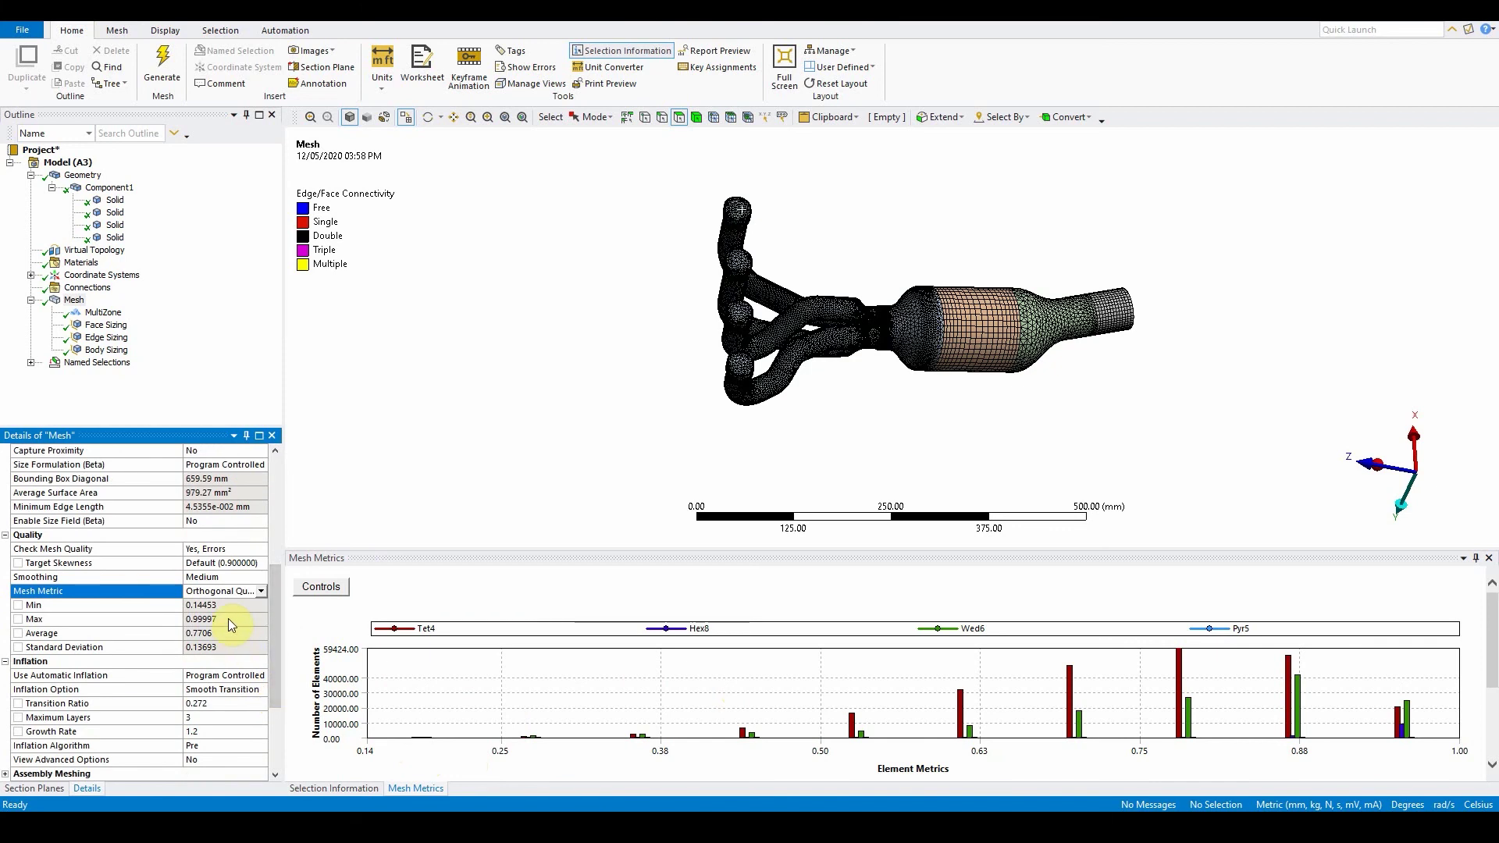
pyautogui.moveTo(892, 407); pyautogui.dragTo(974, 345, button='middle')
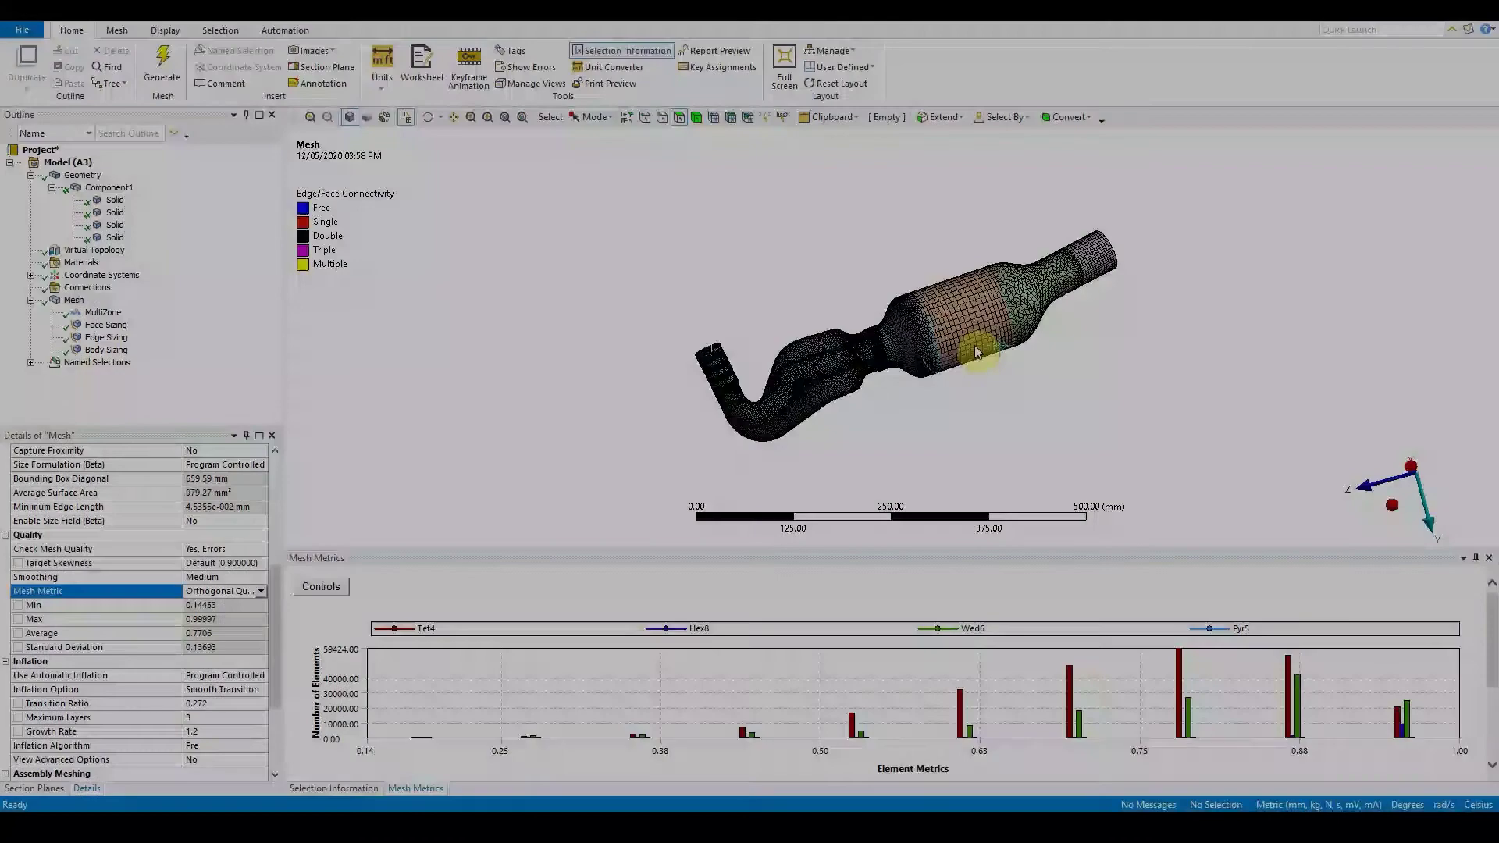